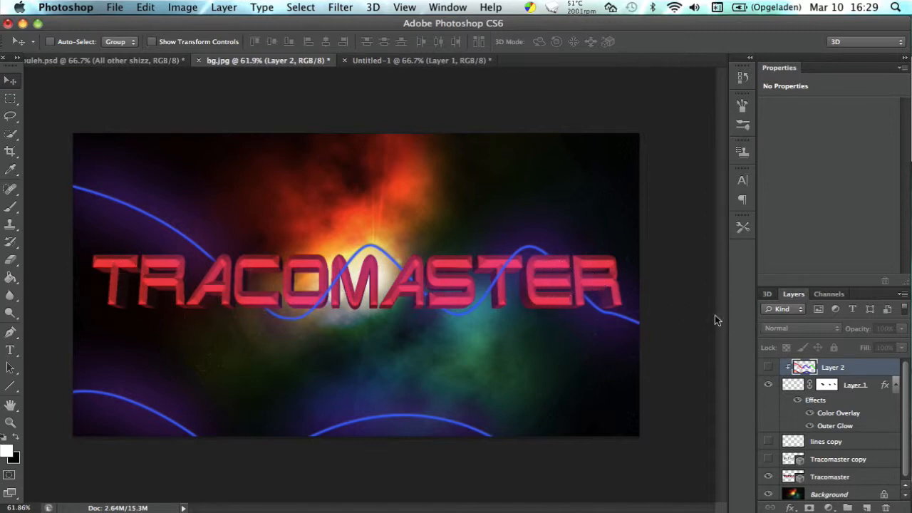
In the Untitled-1 document, add the text "Tracomaster" in white over the nebula background.
click(383, 60)
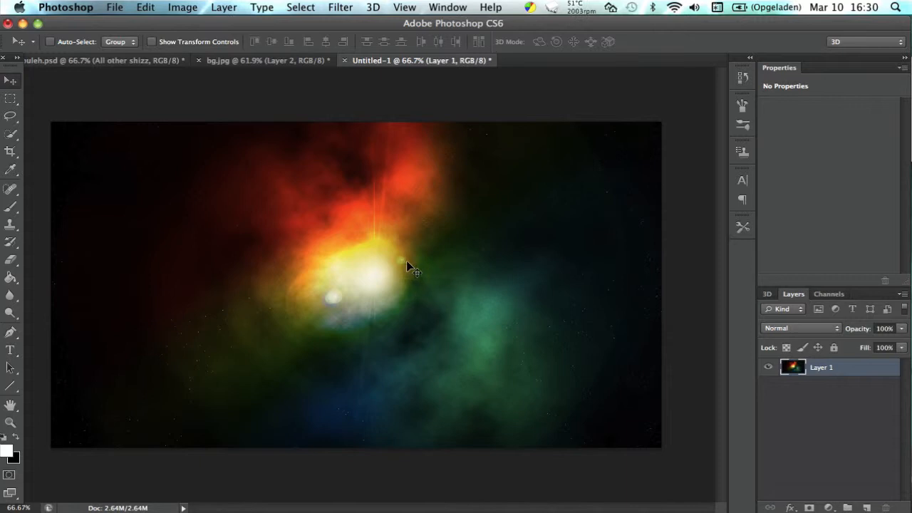
click(275, 61)
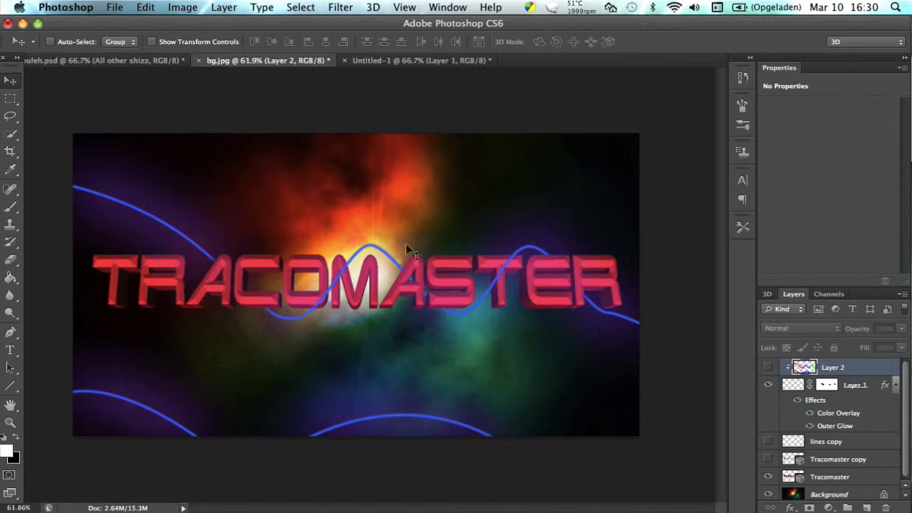
click(382, 60)
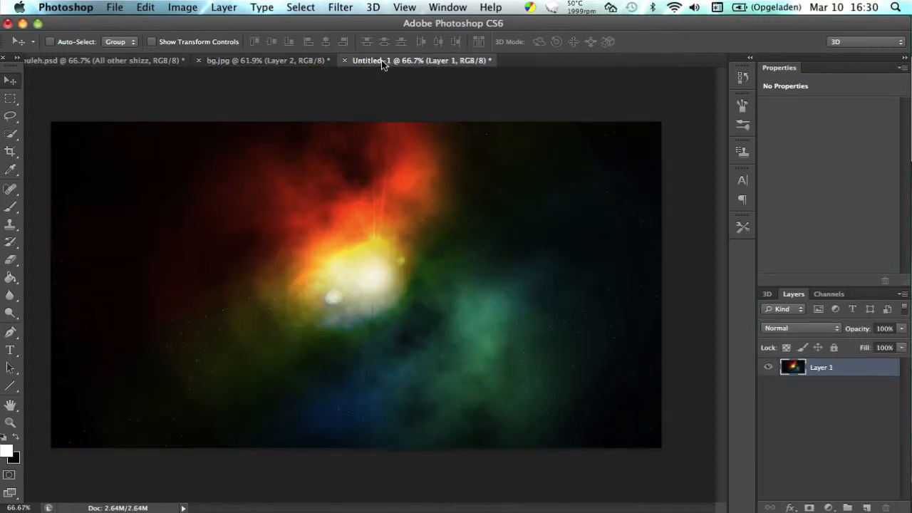
click(16, 353)
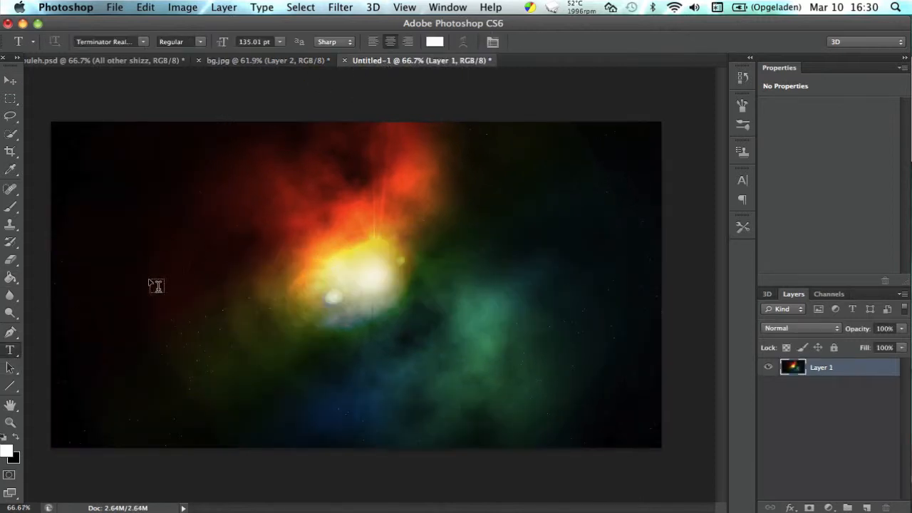
click(149, 277)
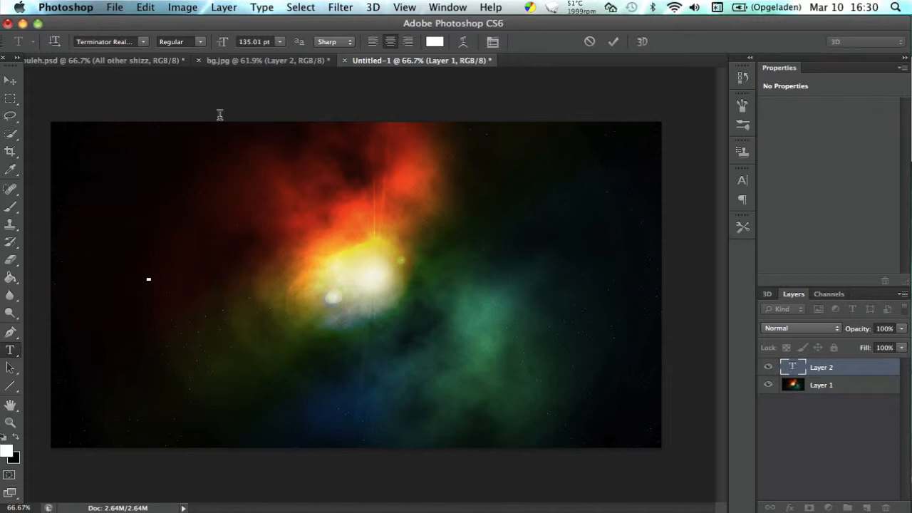
text(TR)
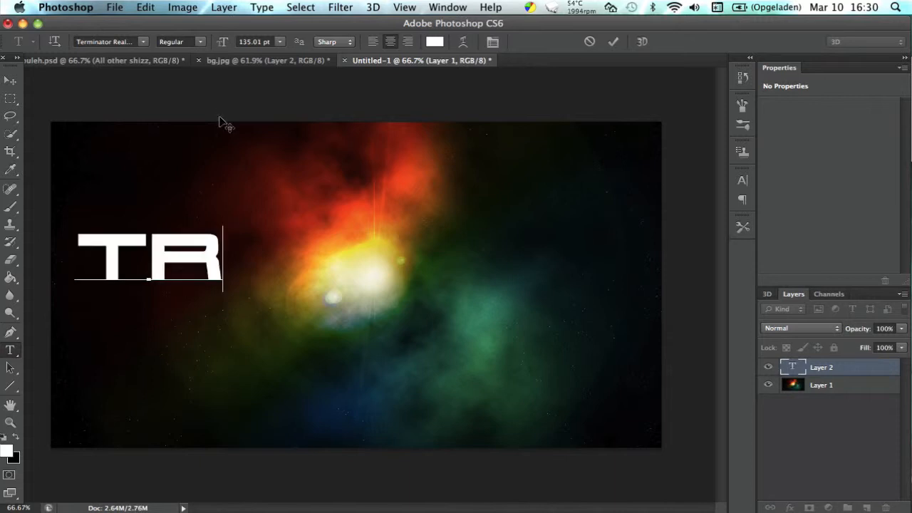
text(ACOMASTER)
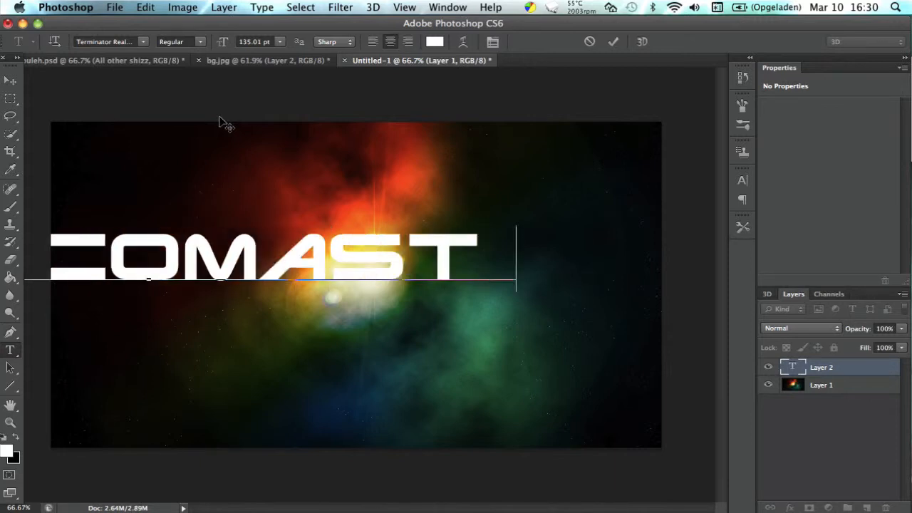
click(9, 82)
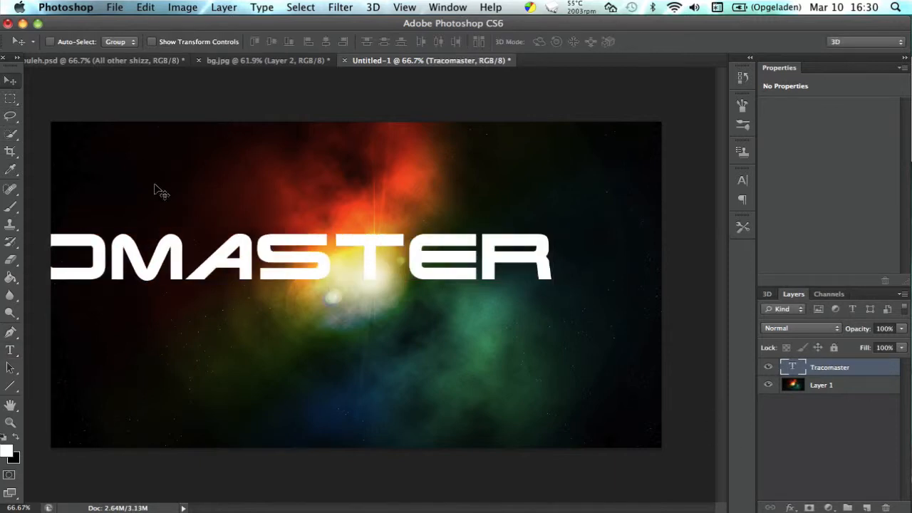
Center the Tracomaster text on the canvas and scale it to about 64% width and 103% height.
drag(146, 230, 298, 244)
key(super+t)
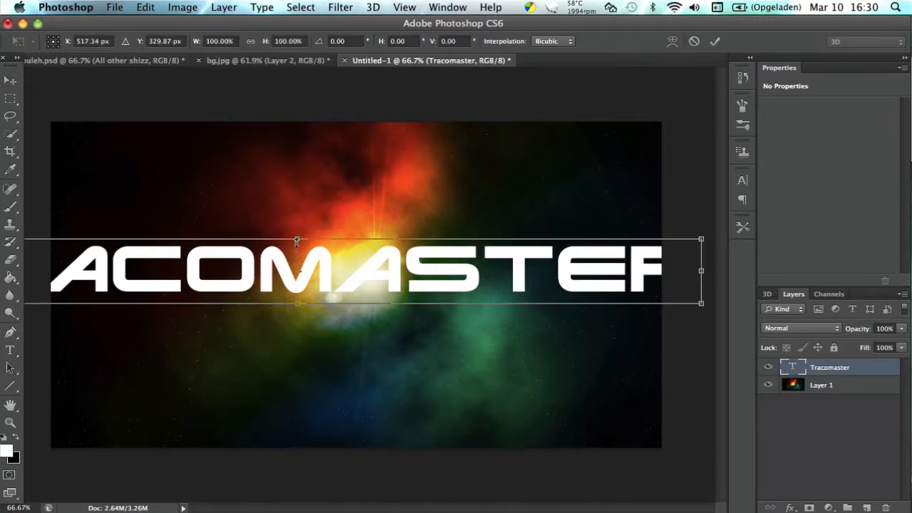
scroll(256, 320, down, 3)
scroll(239, 307, down, 1)
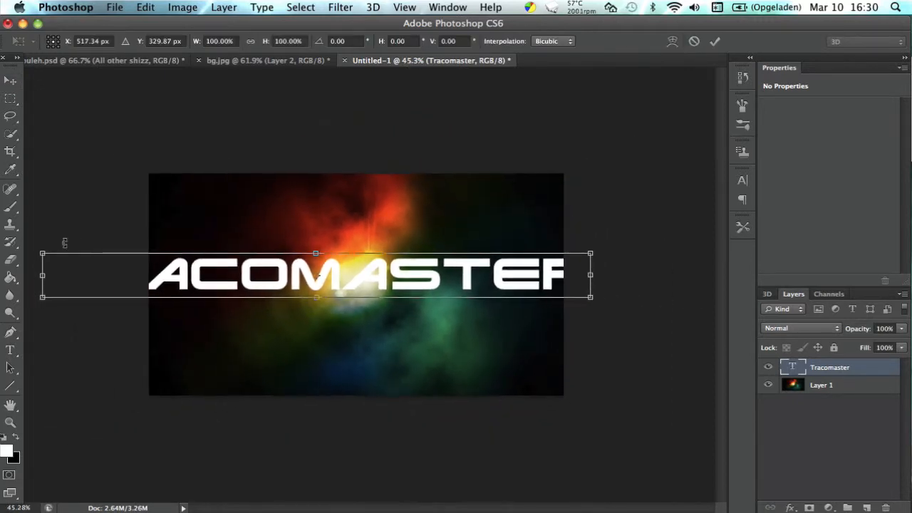
drag(38, 253, 180, 255)
drag(596, 257, 529, 252)
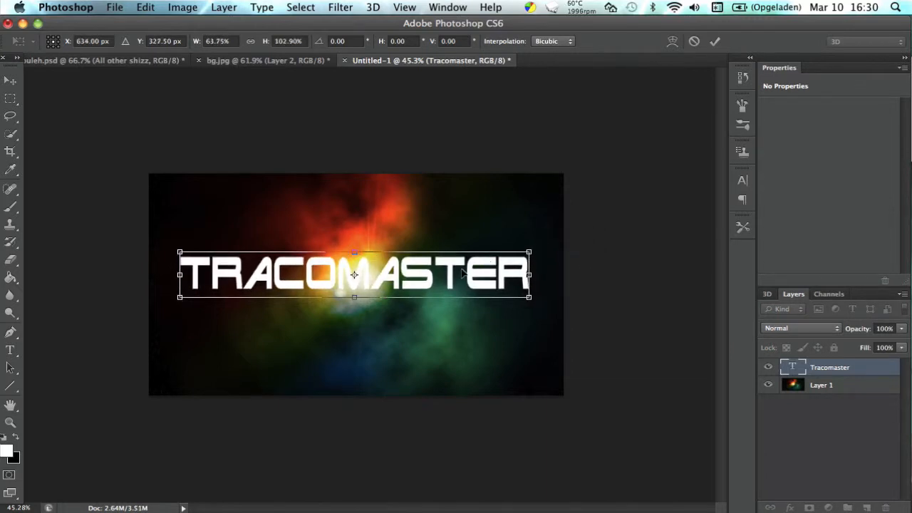
scroll(463, 273, up, 5)
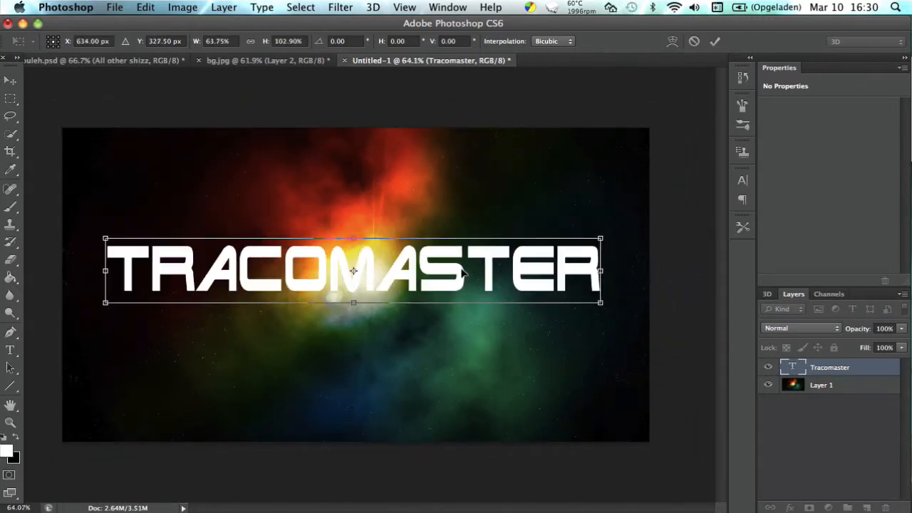
key(Return)
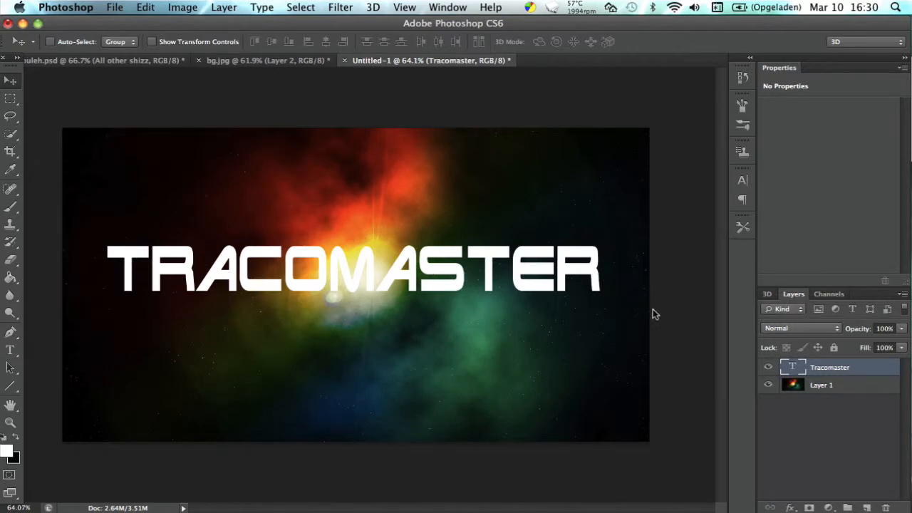
Change the font of the whole Tracomaster text to Dodger Italic.
click(11, 351)
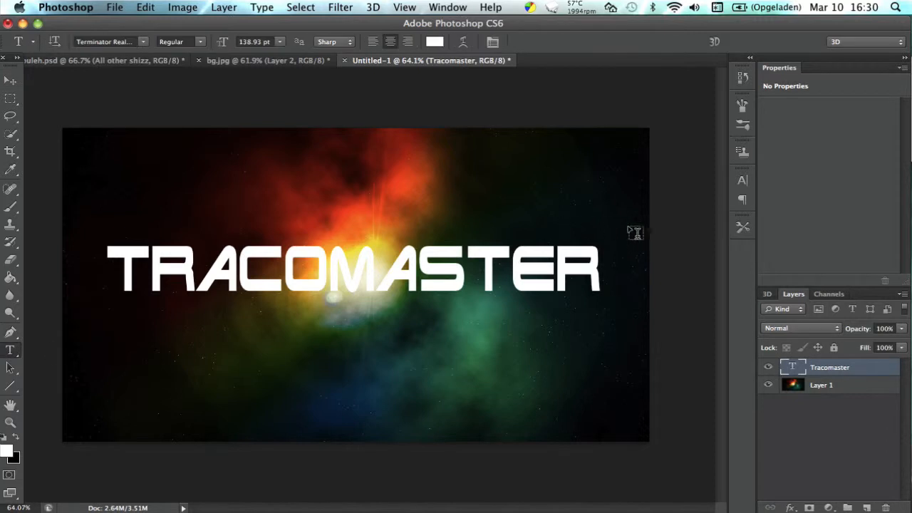
drag(601, 253, 100, 282)
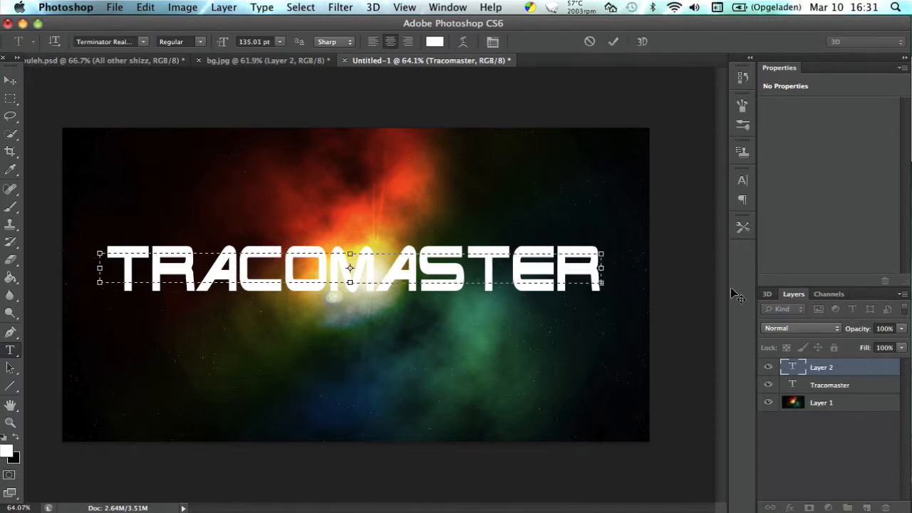
click(837, 370)
click(560, 290)
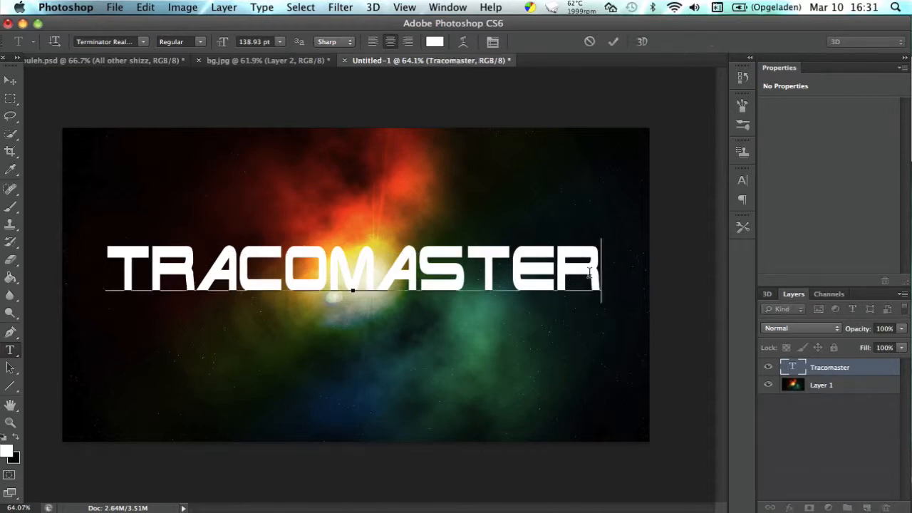
key(super+a)
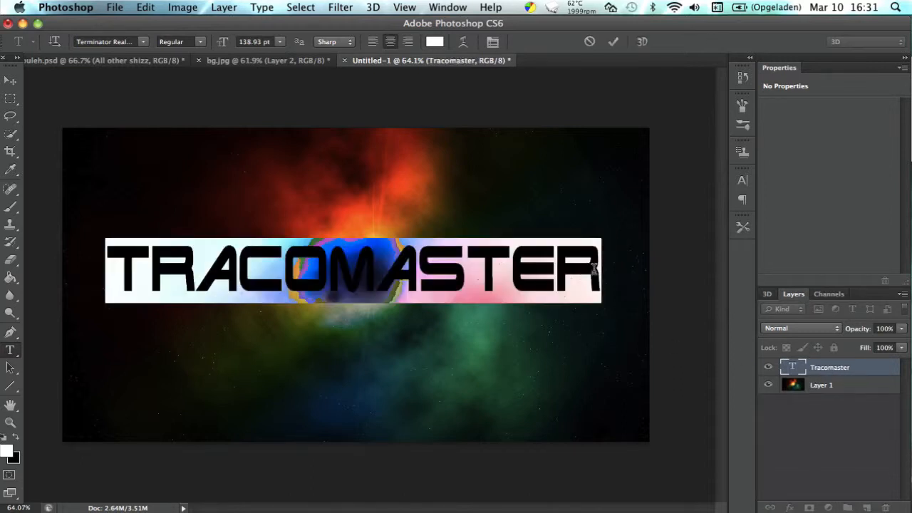
click(146, 41)
mouse_move(138, 3)
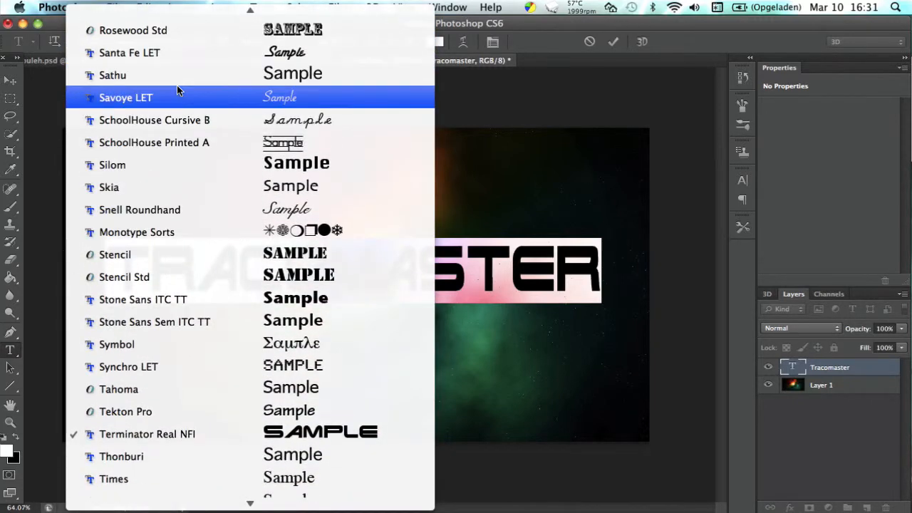
key(d)
key(i)
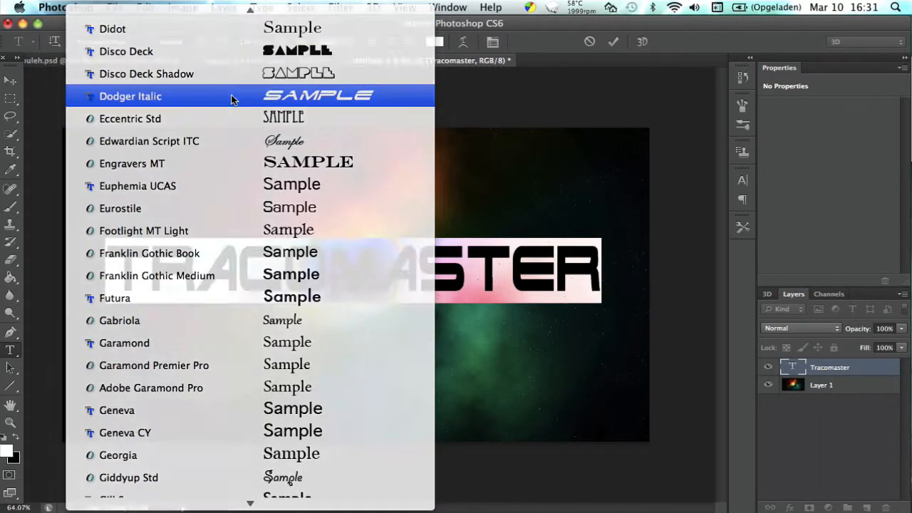
click(231, 97)
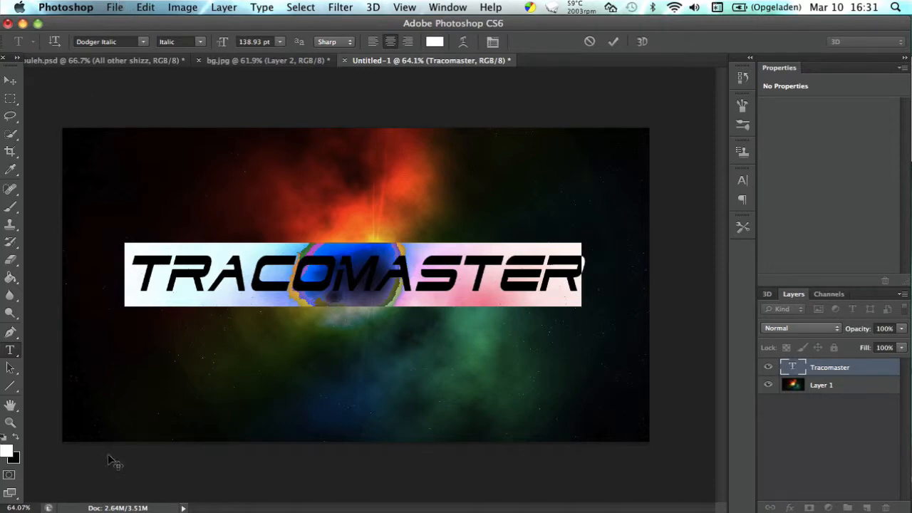
Set the font of the selected Tracomaster text to Bauhaus 93.
click(145, 42)
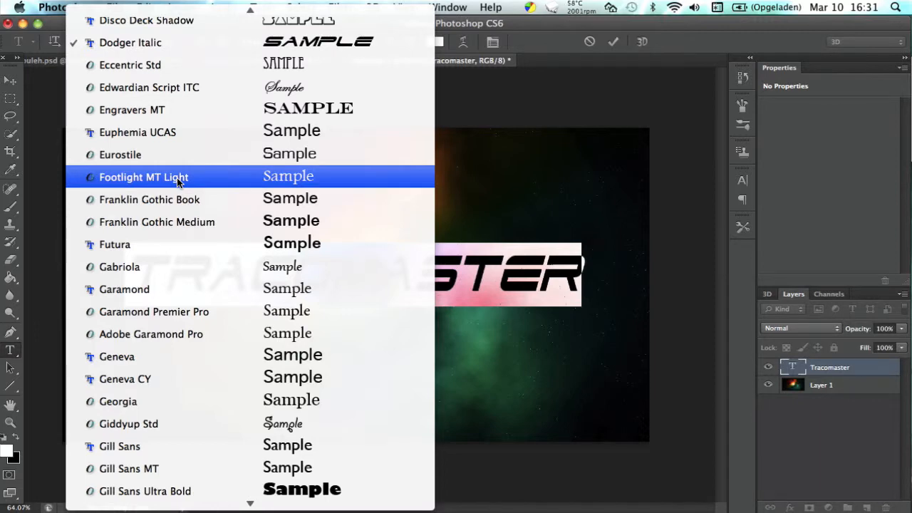
text(bat)
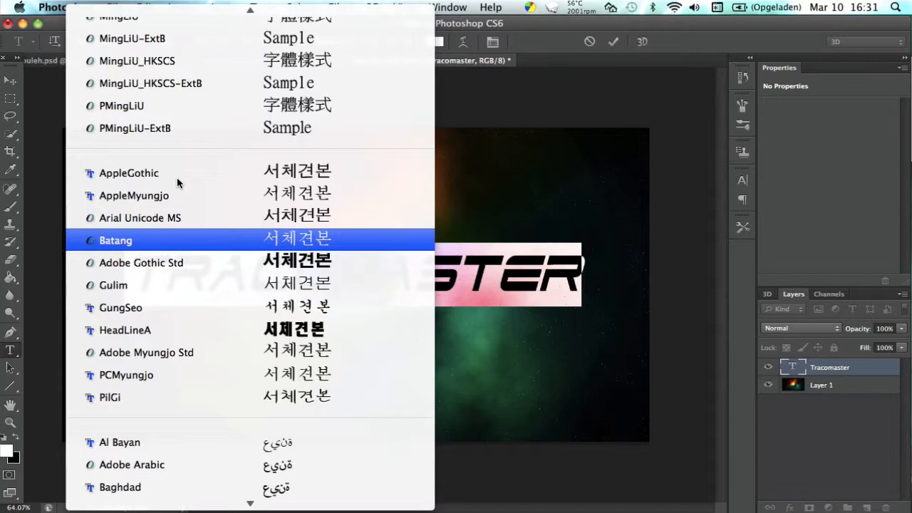
scroll(275, 107, up, 15)
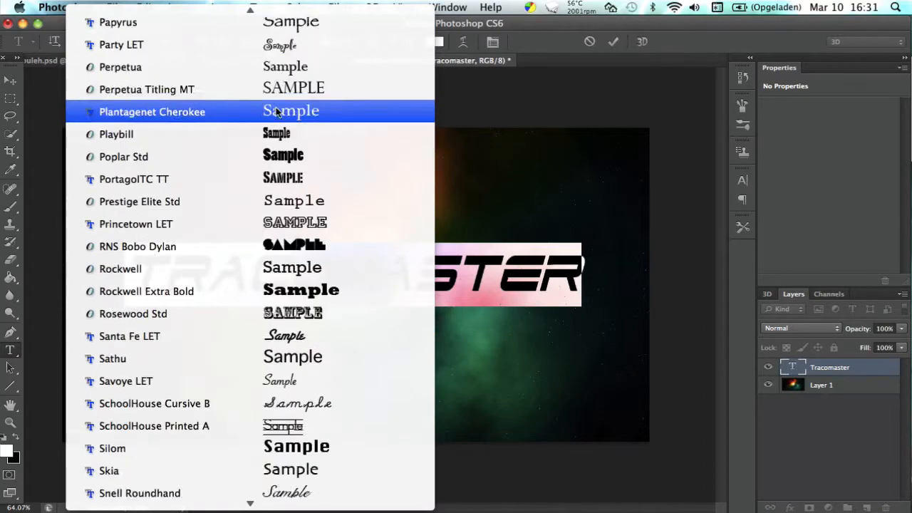
text(batm)
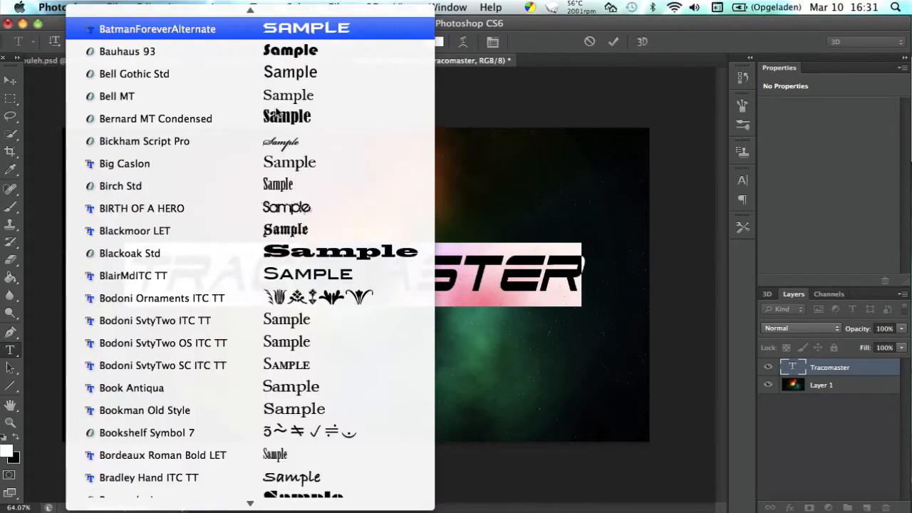
click(254, 51)
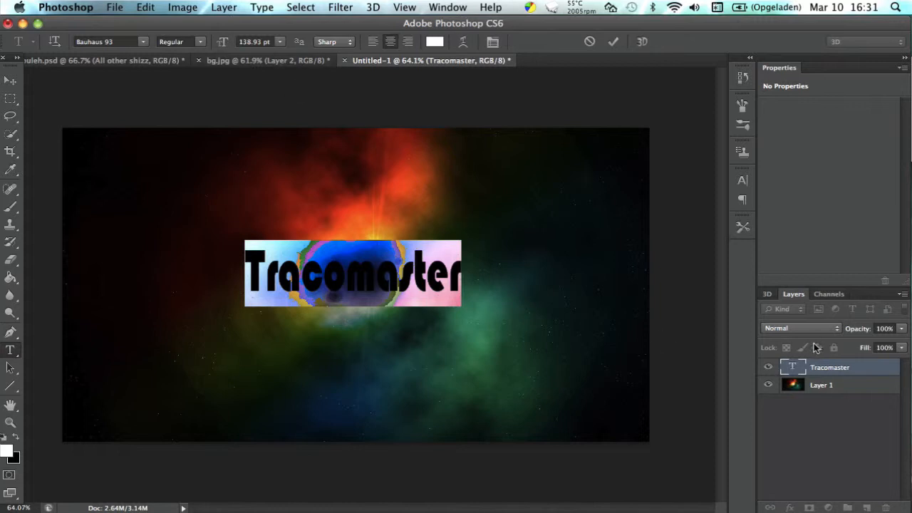
Enlarge the Tracomaster text with Free Transform so it spans most of the canvas width.
key(super+t)
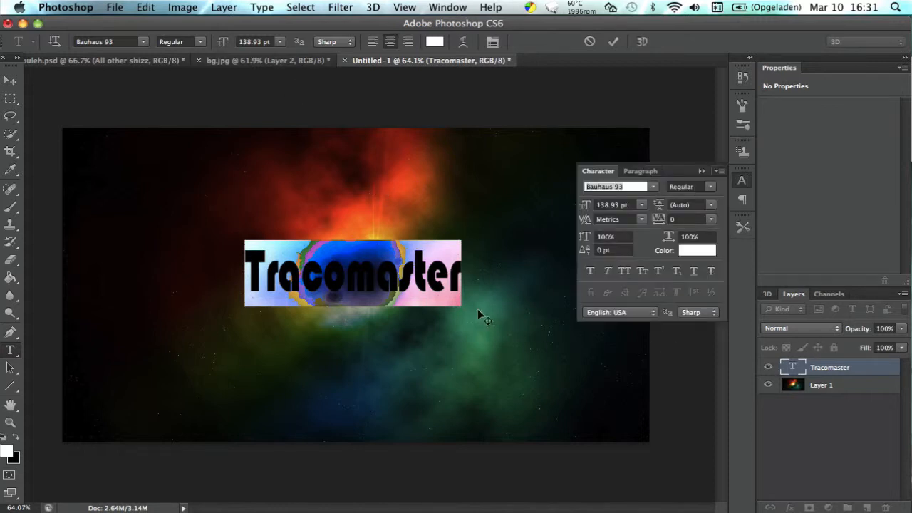
click(703, 171)
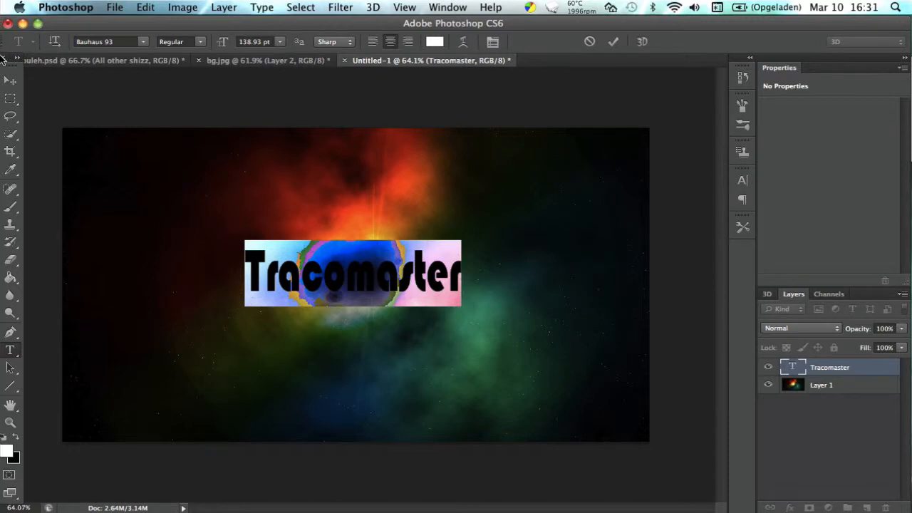
click(10, 78)
key(super+t)
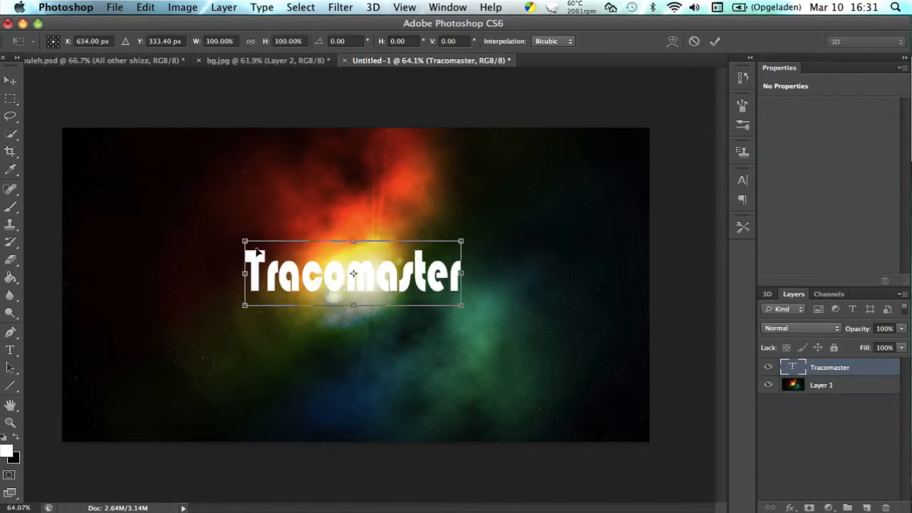
drag(243, 241, 107, 229)
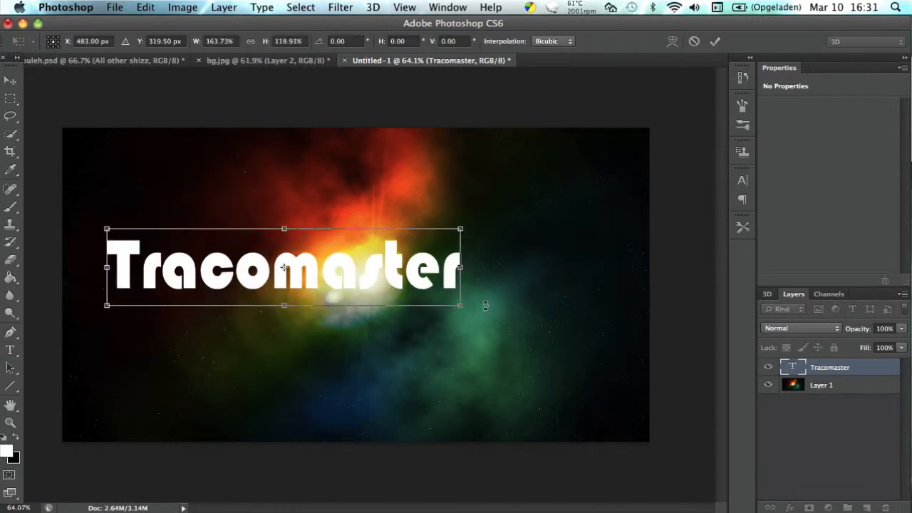
drag(451, 305, 613, 336)
key(Return)
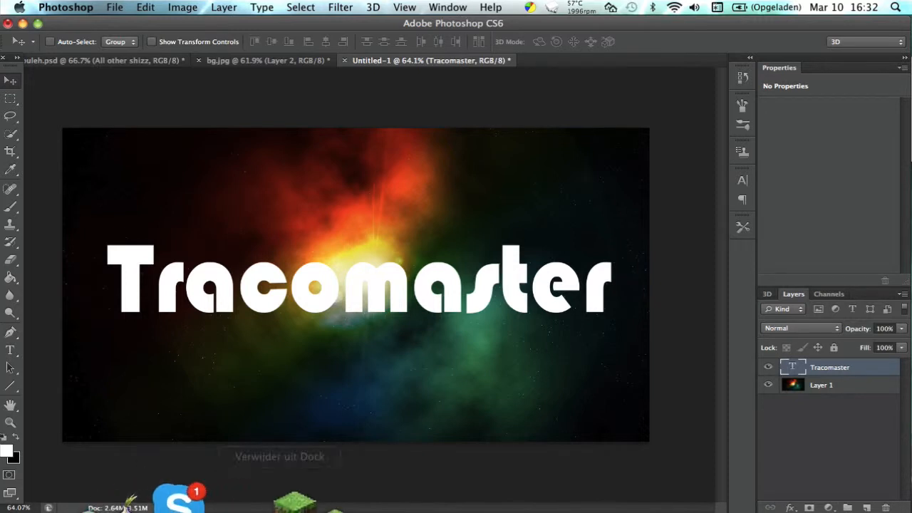
right_click(201, 499)
click(214, 456)
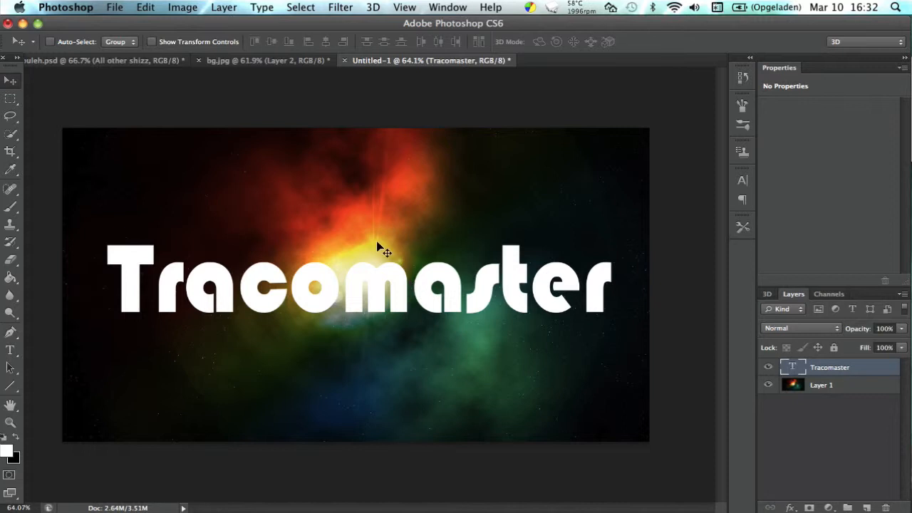
Create a 3D extrusion from the Tracomaster text layer and orbit the camera to see the letters slightly from above.
click(374, 6)
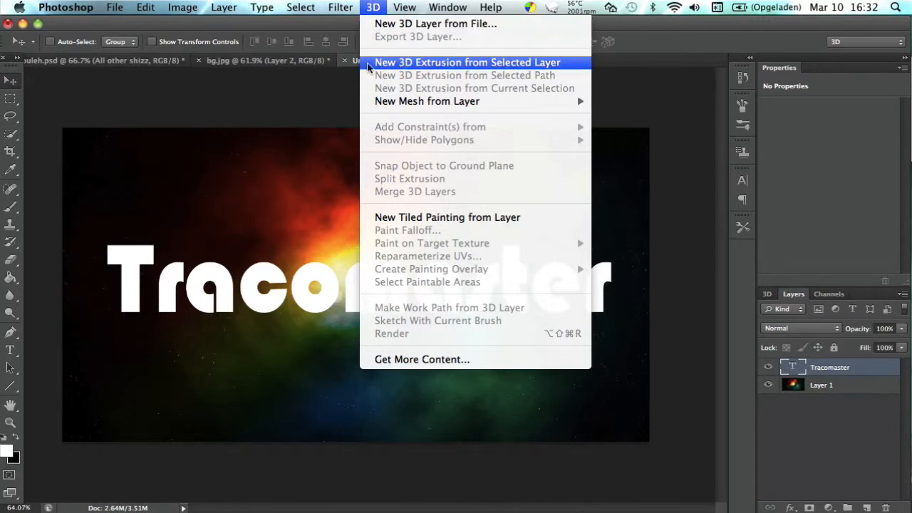
click(414, 64)
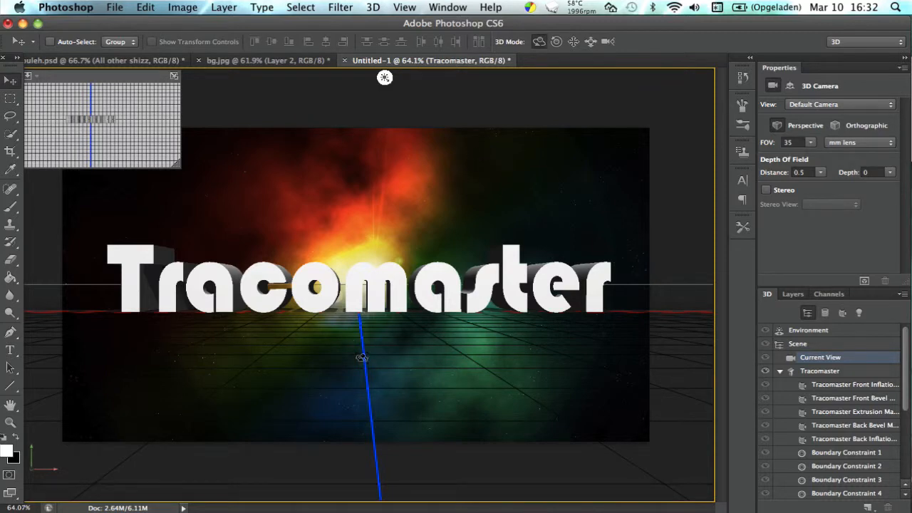
drag(360, 354, 360, 347)
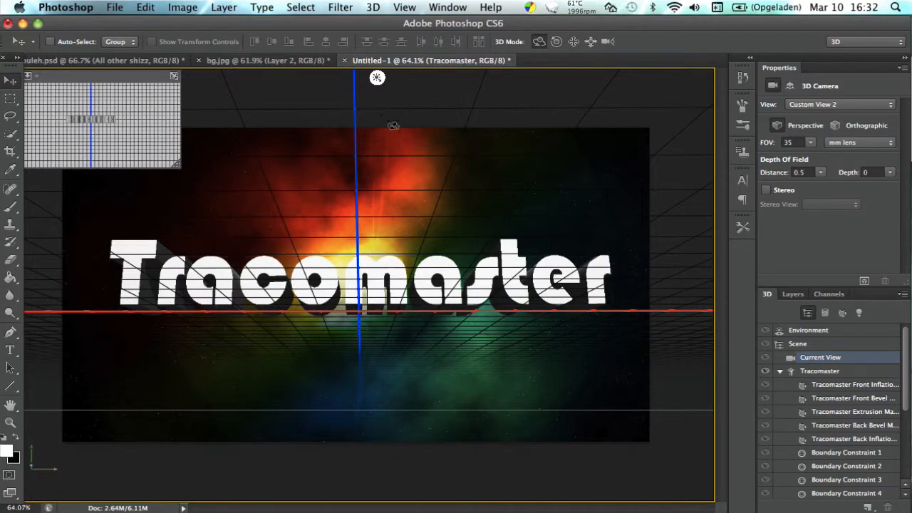
mouse_move(338, 206)
mouse_down()
mouse_move(338, 269)
mouse_move(335, 216)
mouse_up()
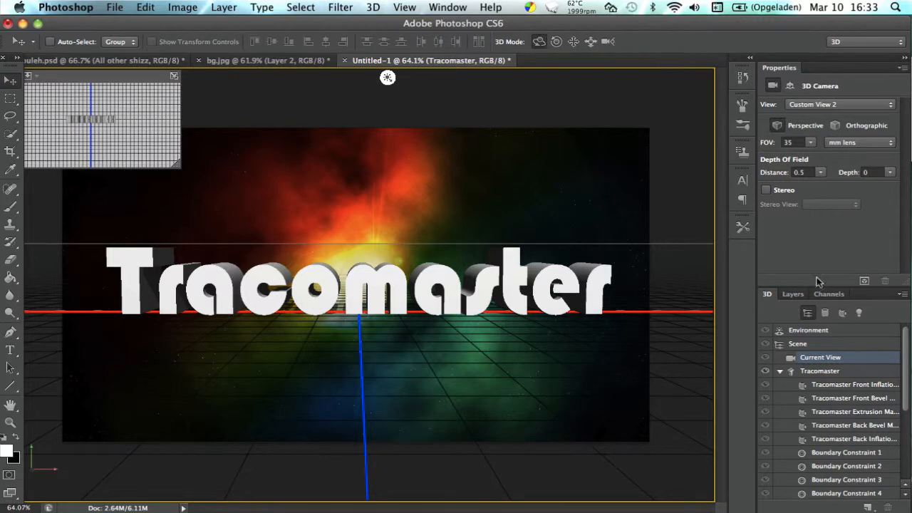
Collapse the Tracomaster mesh in the scene list and orbit the camera to view the letters from below.
click(778, 371)
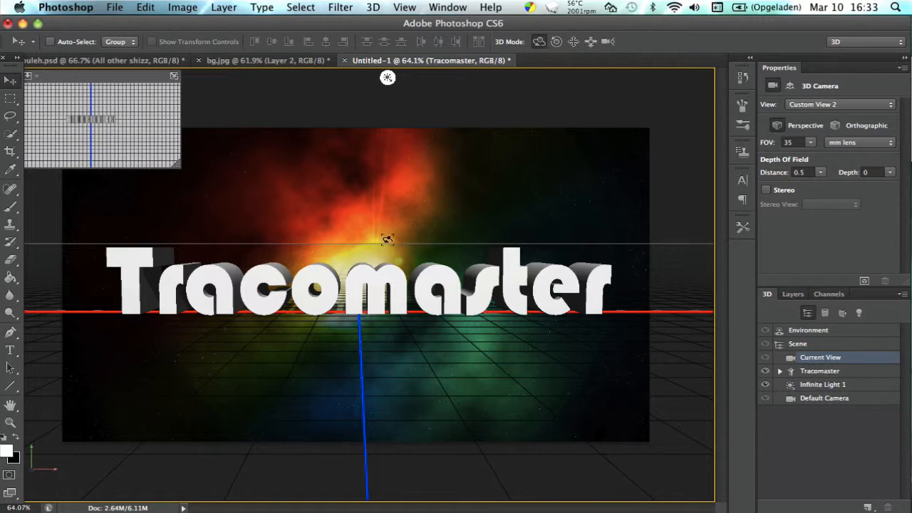
mouse_move(387, 230)
mouse_down()
mouse_move(387, 212)
mouse_move(385, 228)
mouse_up()
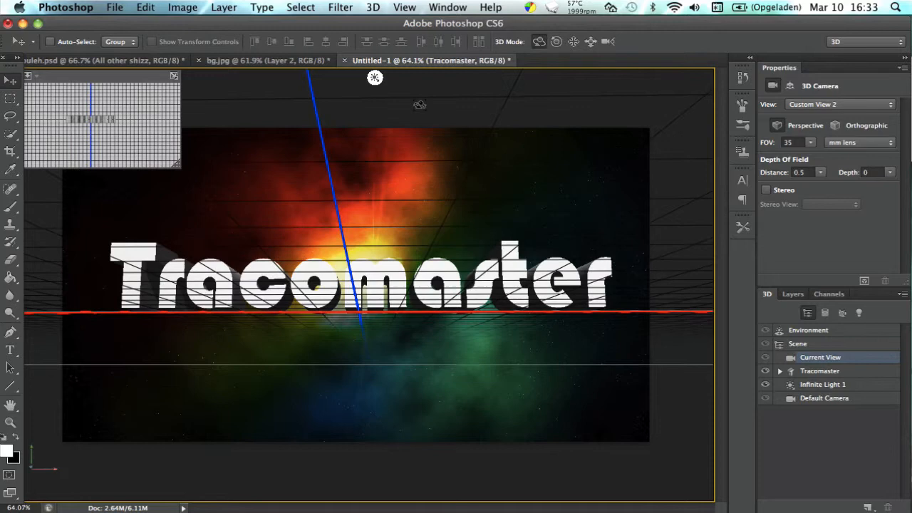
Try rolling and panning the 3D camera, undoing each camera change.
click(557, 41)
drag(460, 330, 461, 370)
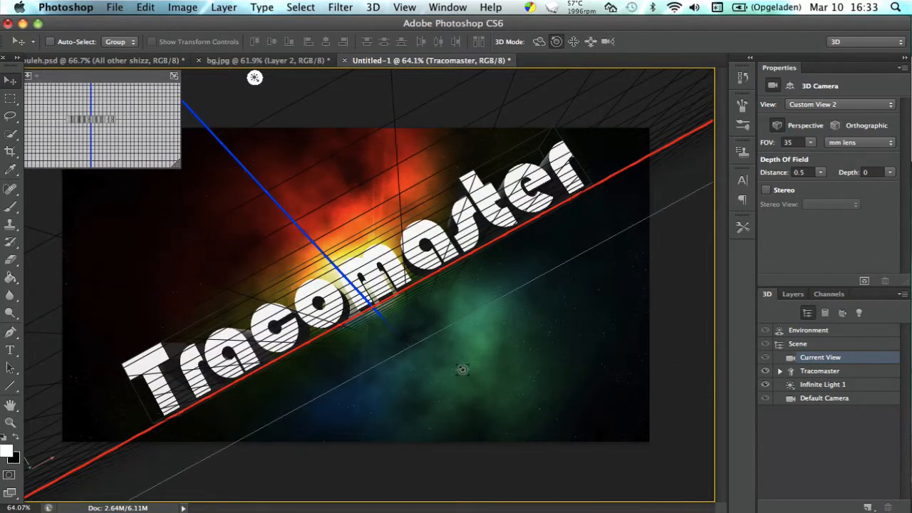
key(super+z)
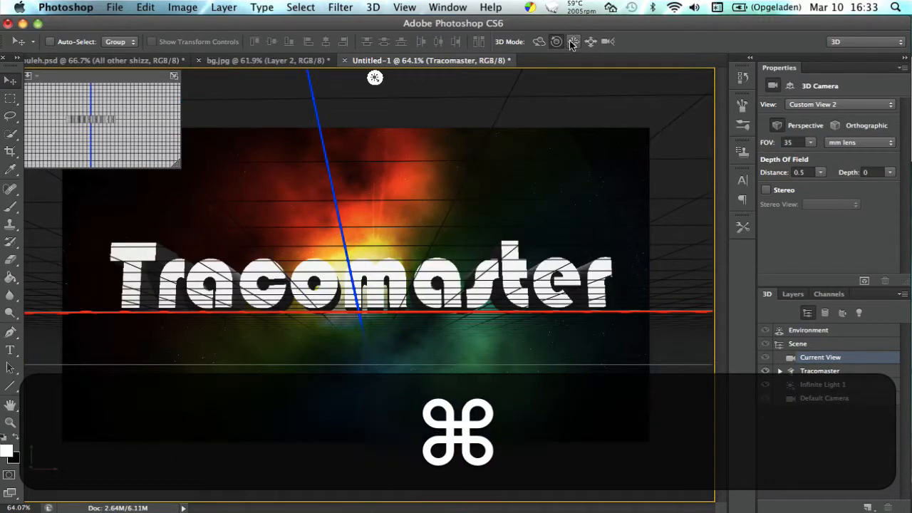
click(574, 42)
drag(320, 357, 314, 279)
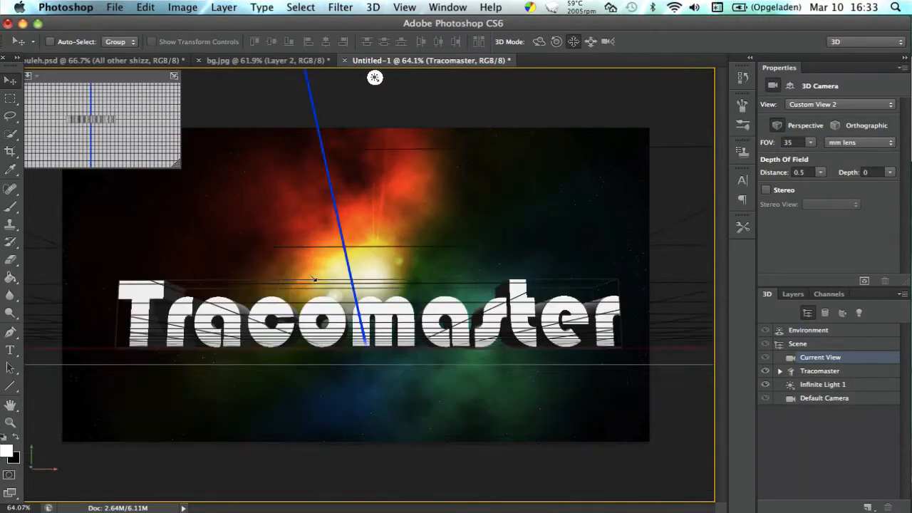
key(super+z)
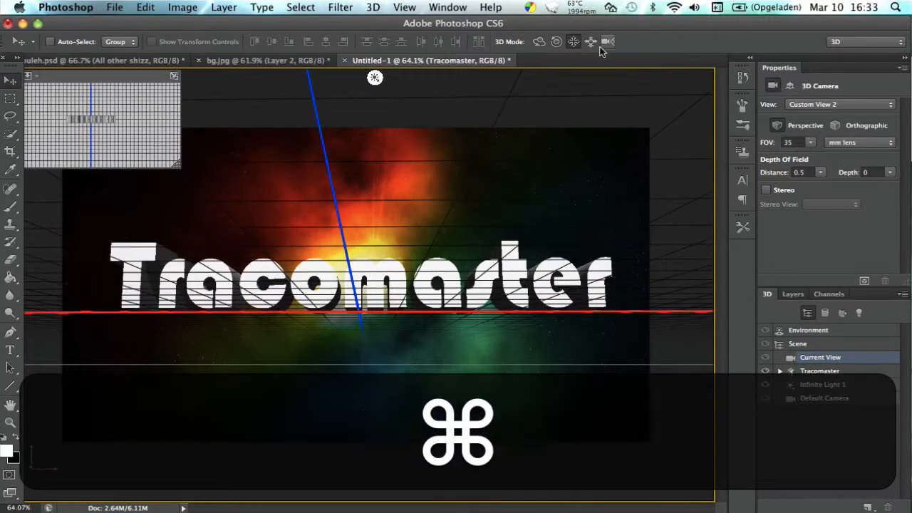
Slide the 3D camera, pan it so the text sits centred on the canvas, and return to the orbit mode.
click(591, 41)
drag(367, 335, 371, 248)
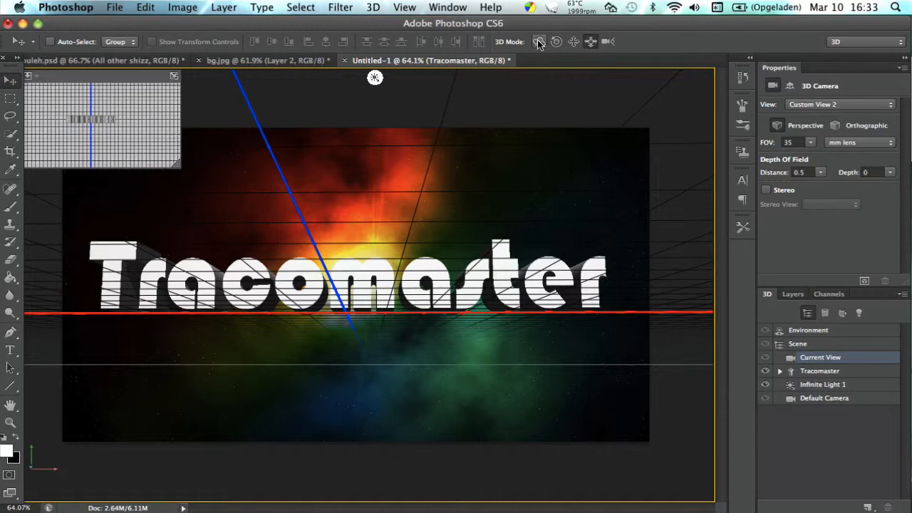
click(573, 43)
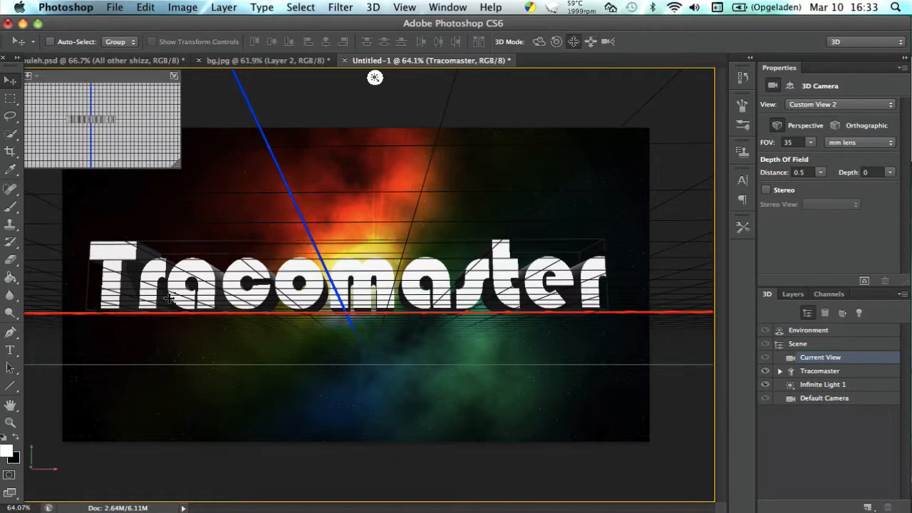
drag(168, 300, 185, 301)
click(539, 41)
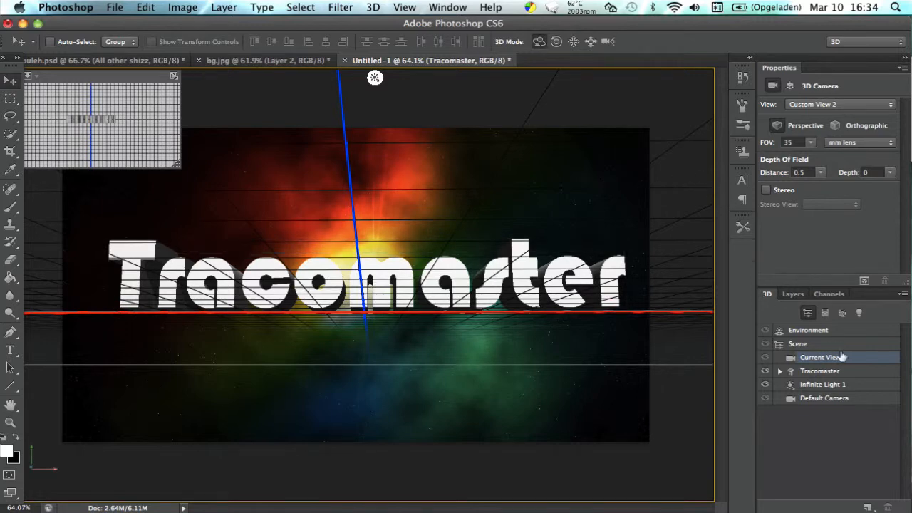
Select the Tracomaster mesh, close the object properties and reopen them for that mesh.
click(819, 371)
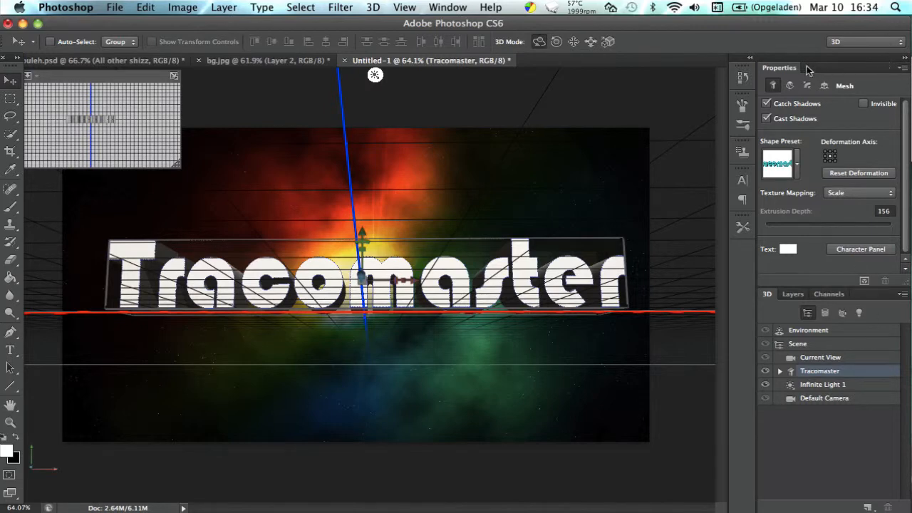
click(901, 69)
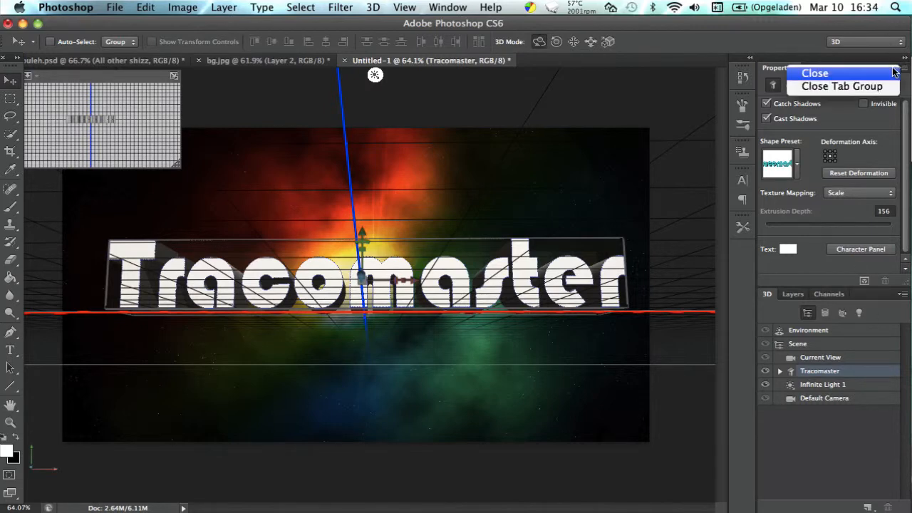
click(865, 85)
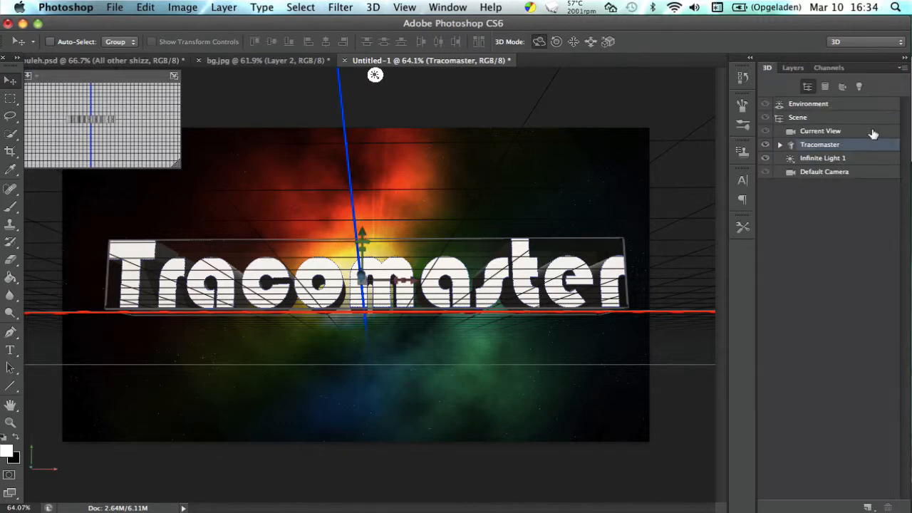
double_click(871, 145)
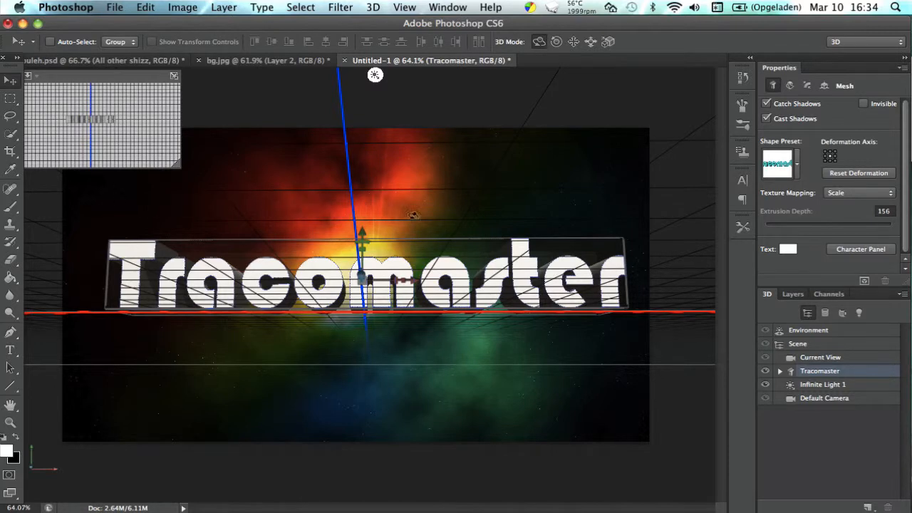
Try several bent and beveled shape presets on the Tracomaster mesh and settle on the first, plain straight extrusion preset.
click(797, 162)
drag(846, 205, 846, 257)
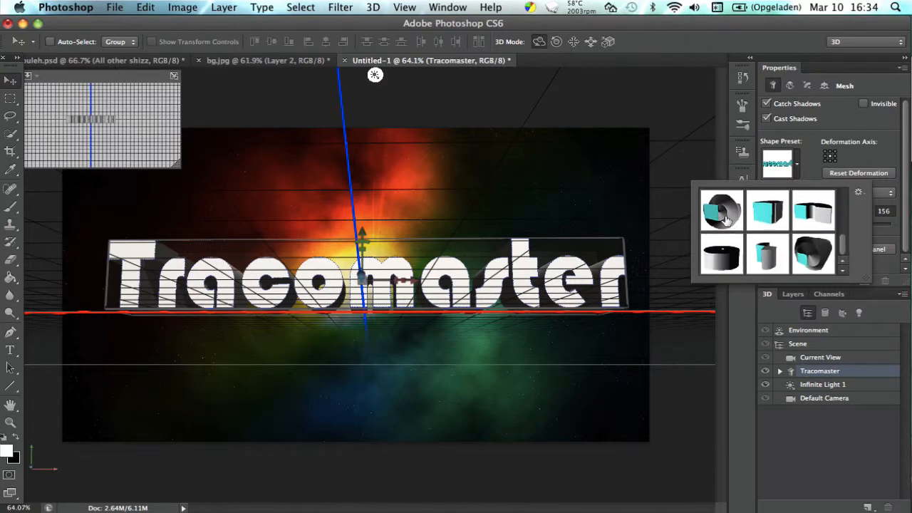
click(814, 246)
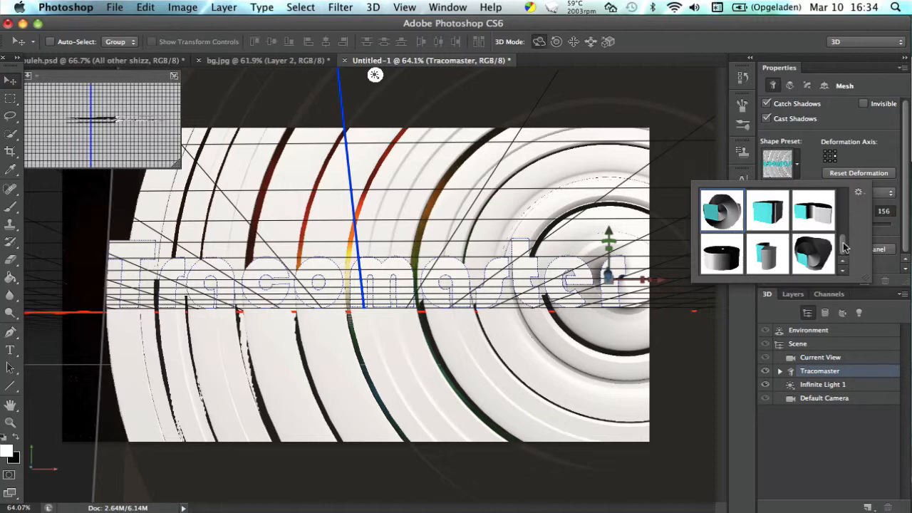
drag(843, 242, 839, 220)
click(773, 256)
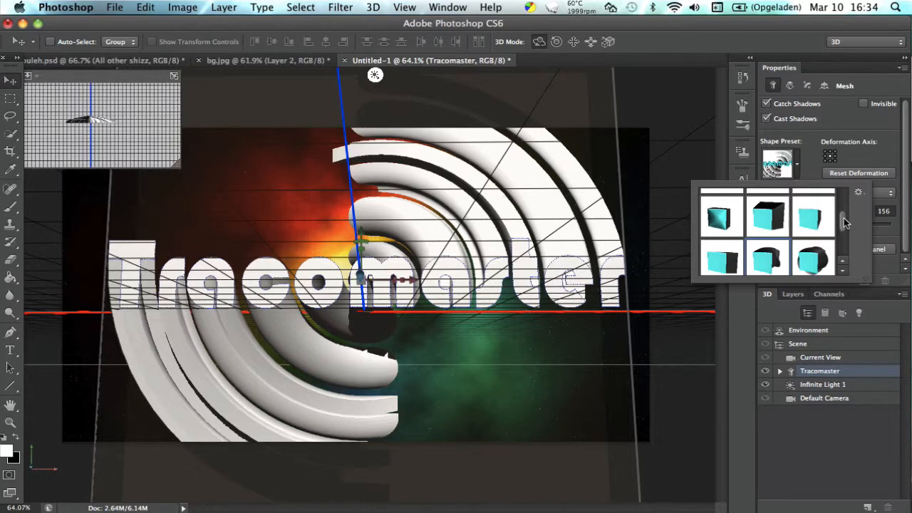
drag(844, 223, 840, 198)
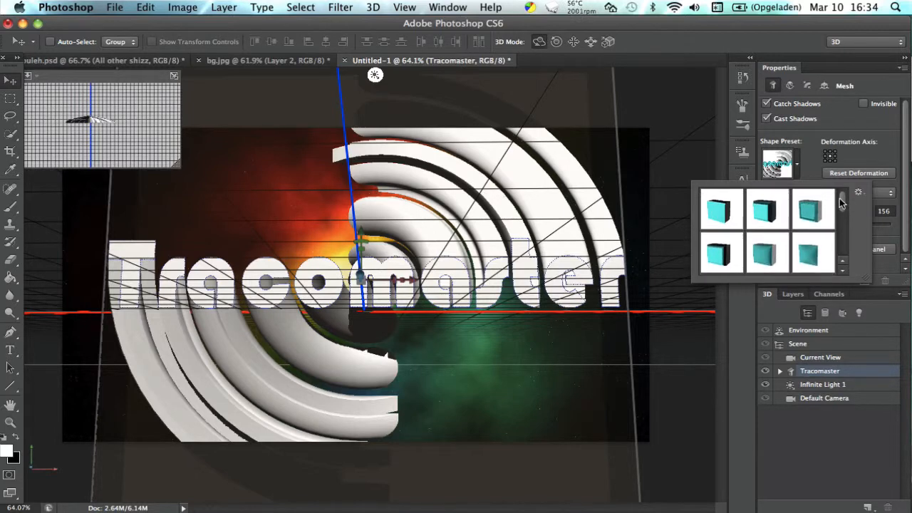
click(719, 258)
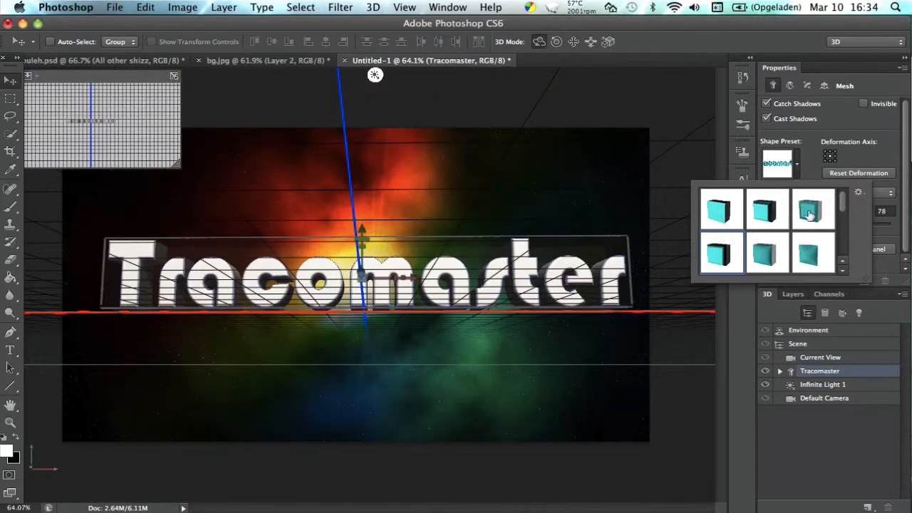
click(727, 203)
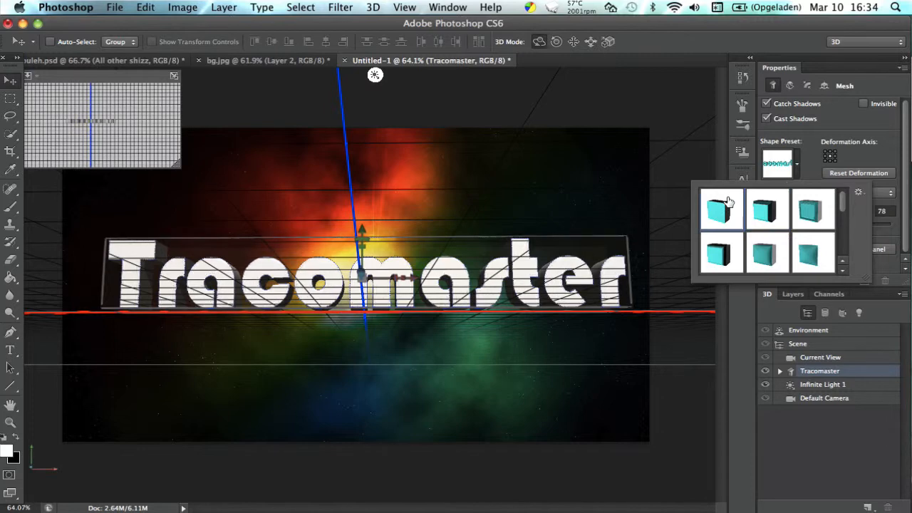
click(797, 158)
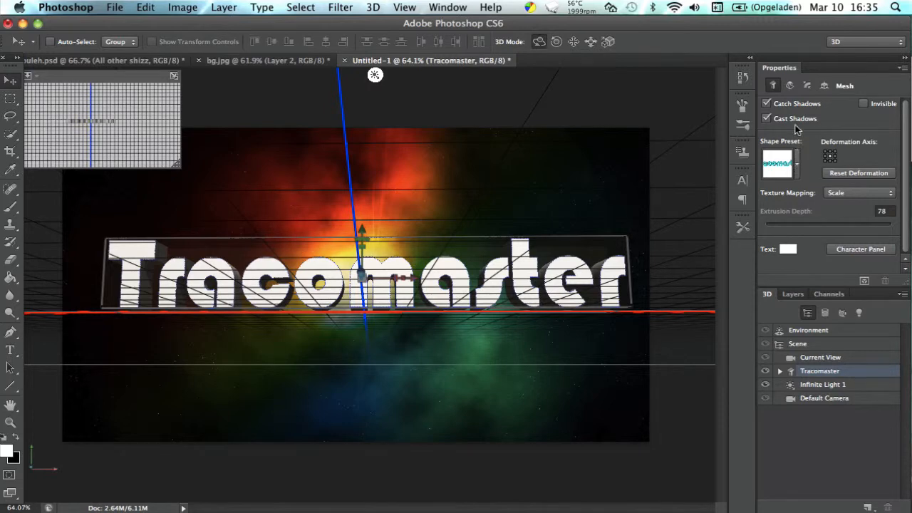
Show the cap settings of the Tracomaster mesh and set the front bevel angle to 54°, undoing the accidental rotation.
click(808, 86)
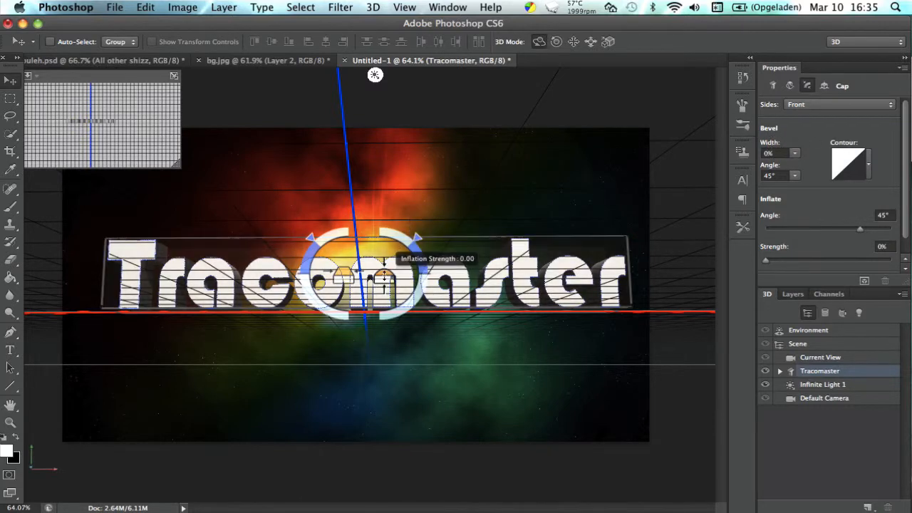
mouse_move(344, 273)
mouse_down()
mouse_move(352, 270)
mouse_move(340, 269)
mouse_up()
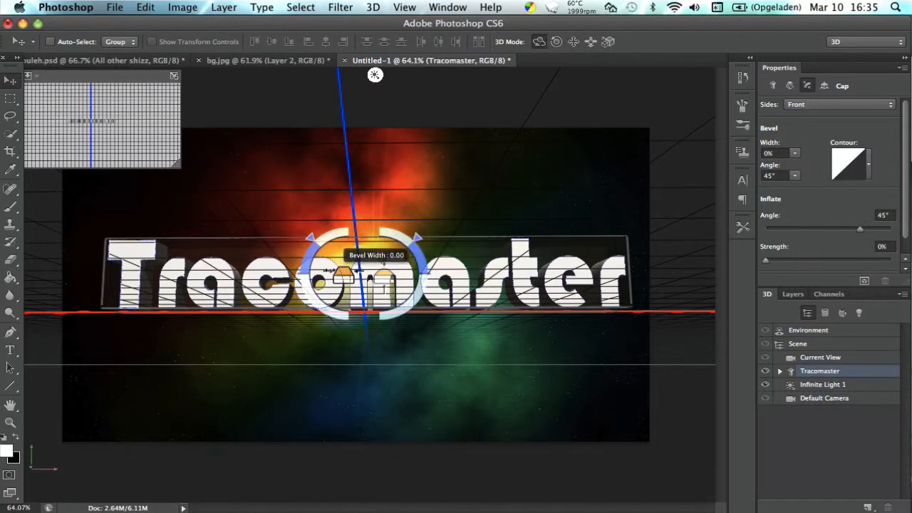
drag(305, 241, 301, 244)
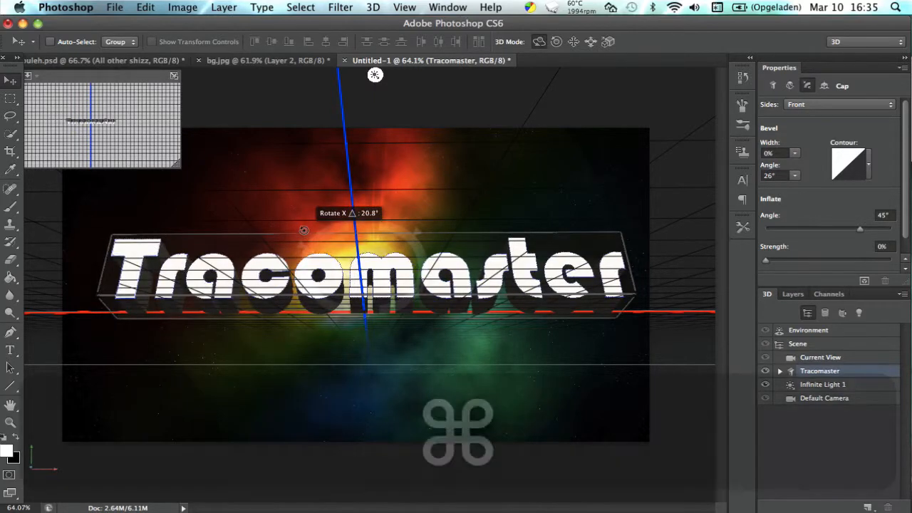
key(super+z)
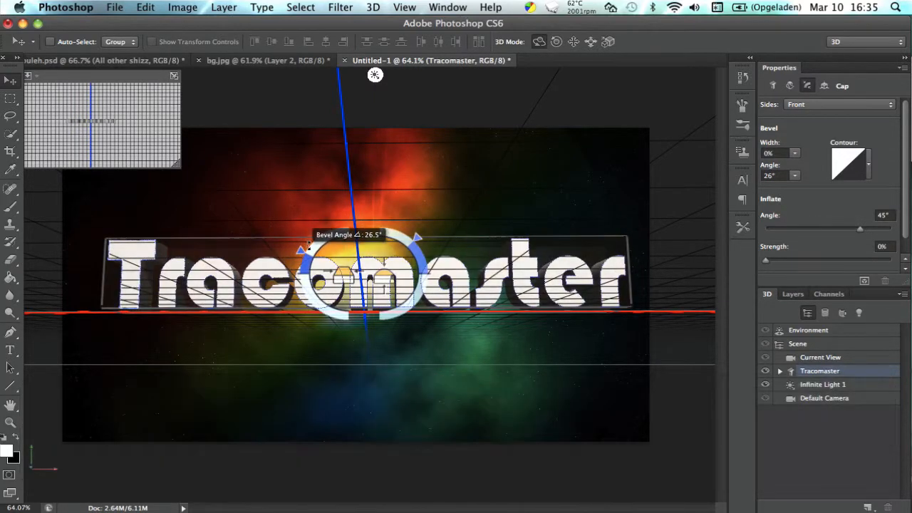
drag(305, 236, 351, 233)
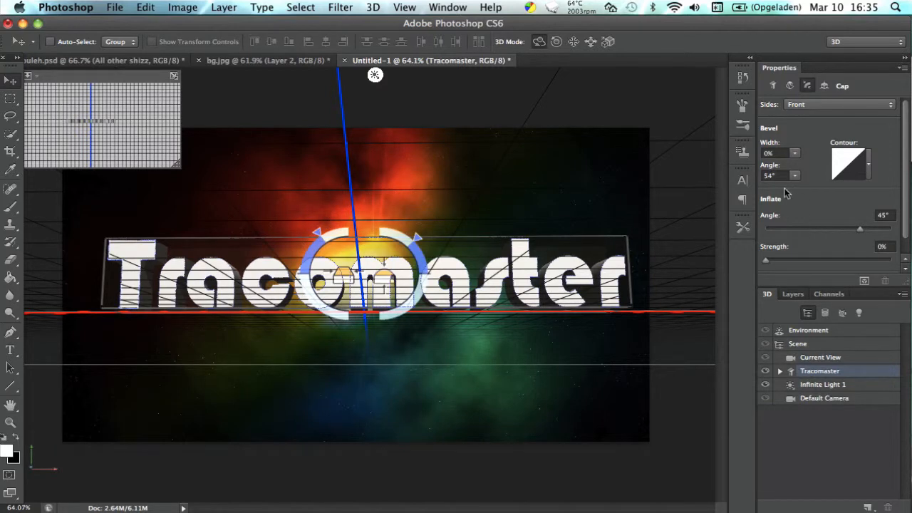
Set the bevel width of the text's front cap to 37%.
scroll(834, 126, down, 3)
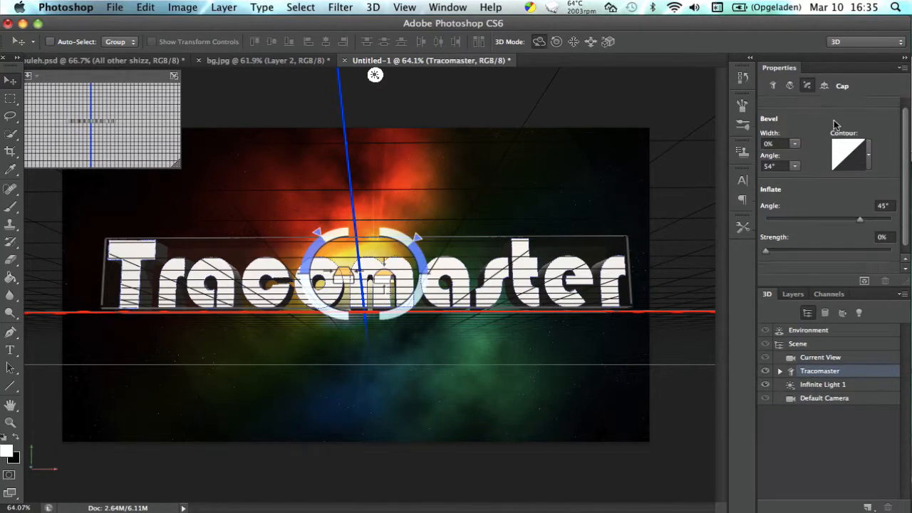
scroll(834, 126, up, 3)
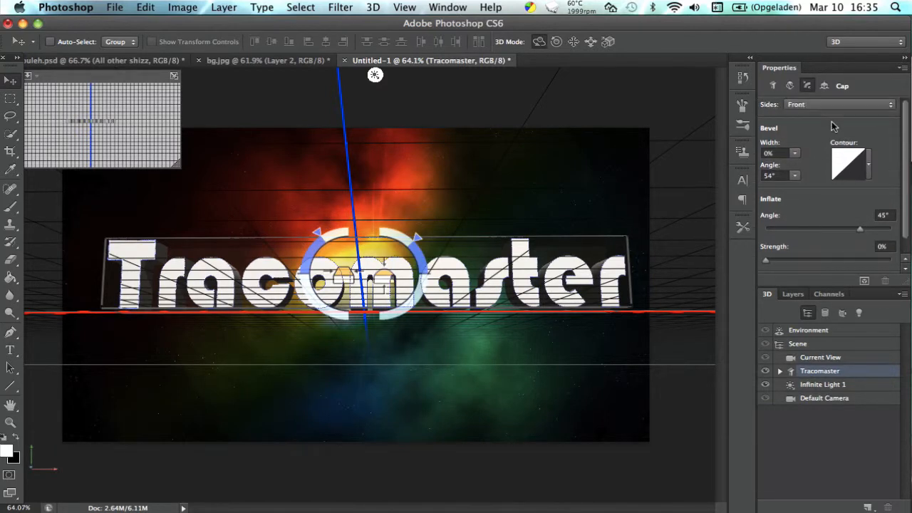
click(794, 154)
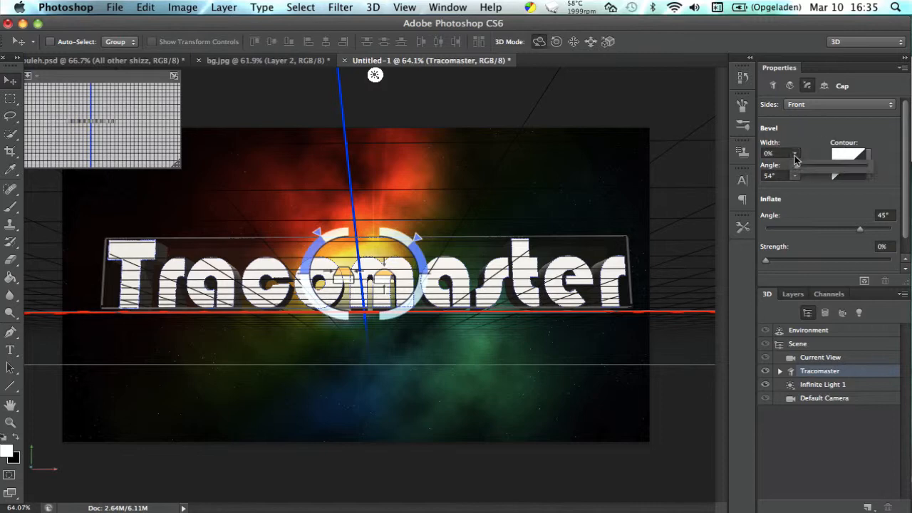
mouse_move(810, 166)
mouse_down()
mouse_move(863, 169)
mouse_move(821, 167)
mouse_up()
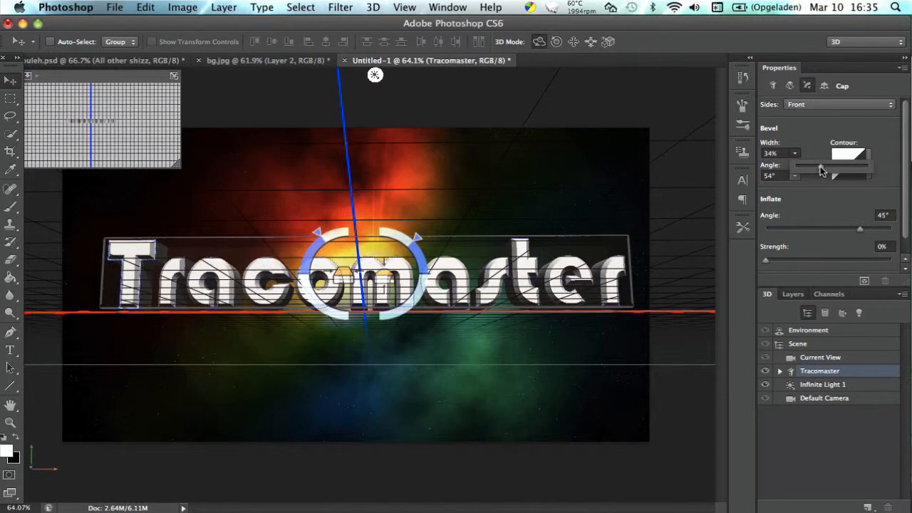
drag(821, 166, 820, 166)
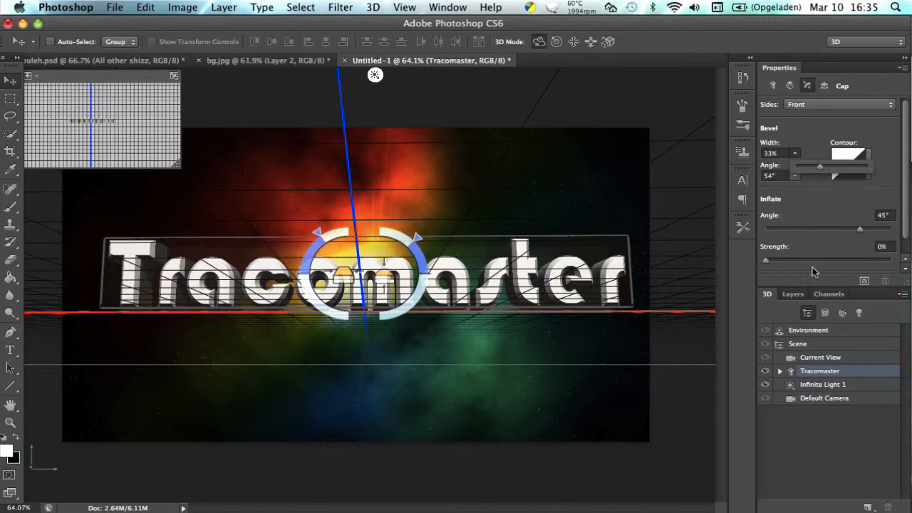
drag(818, 169, 822, 168)
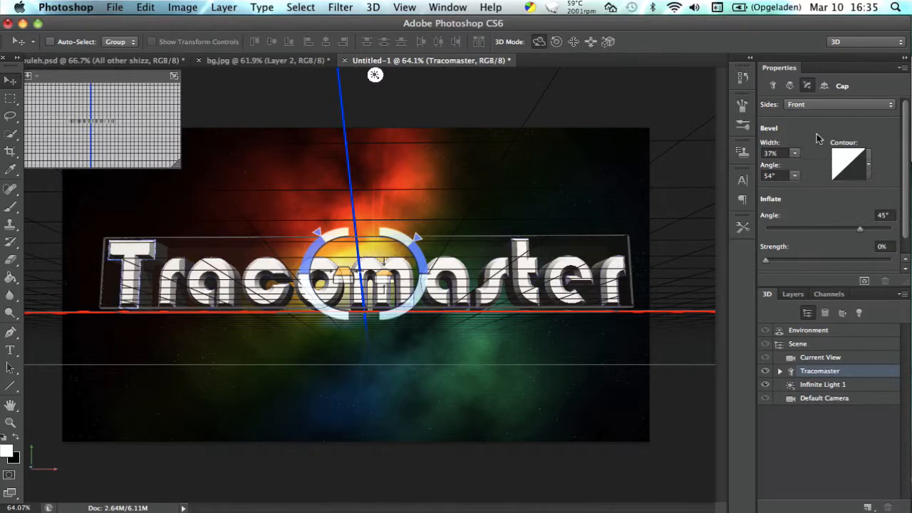
Shape the bevel contour into a custom sagging curve with one point at input 47% and output 26%.
click(848, 171)
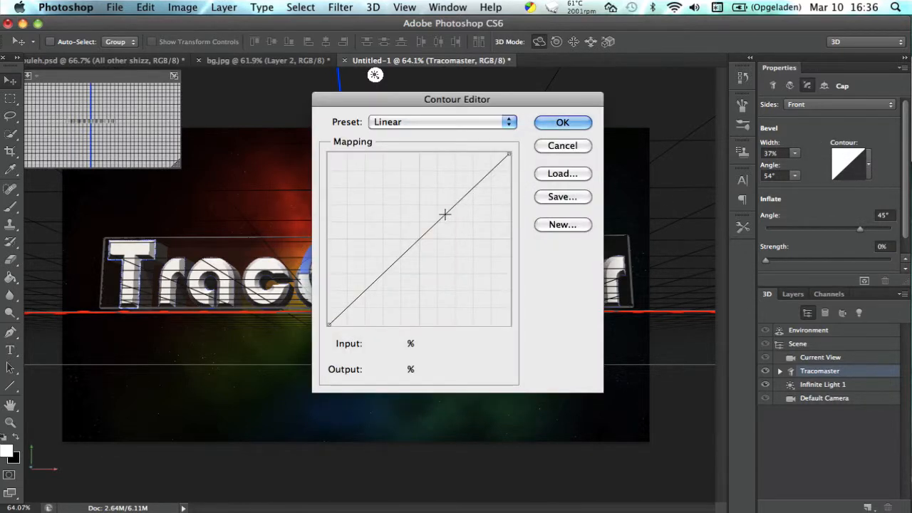
drag(444, 212, 472, 226)
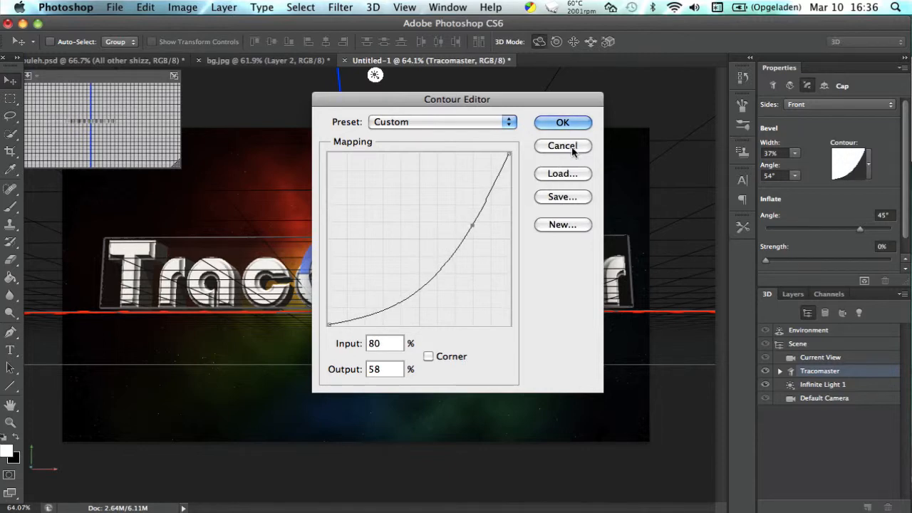
drag(471, 225, 411, 280)
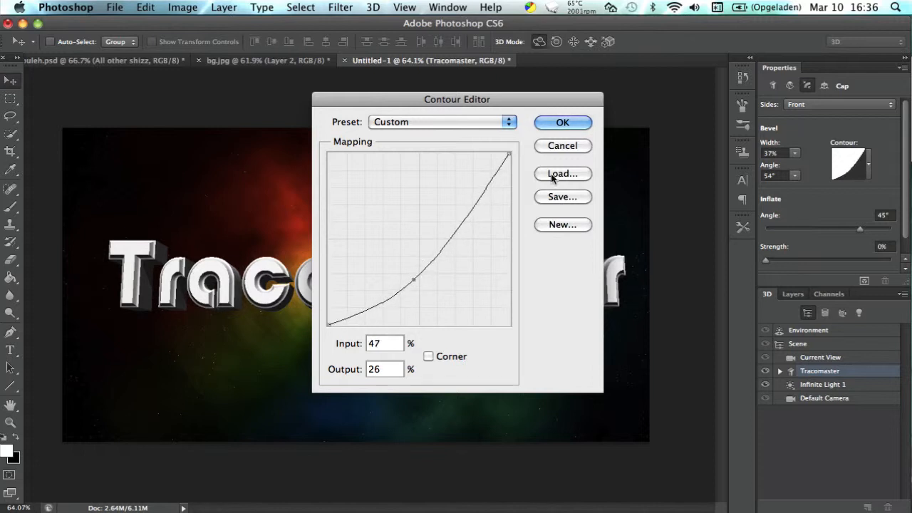
click(563, 123)
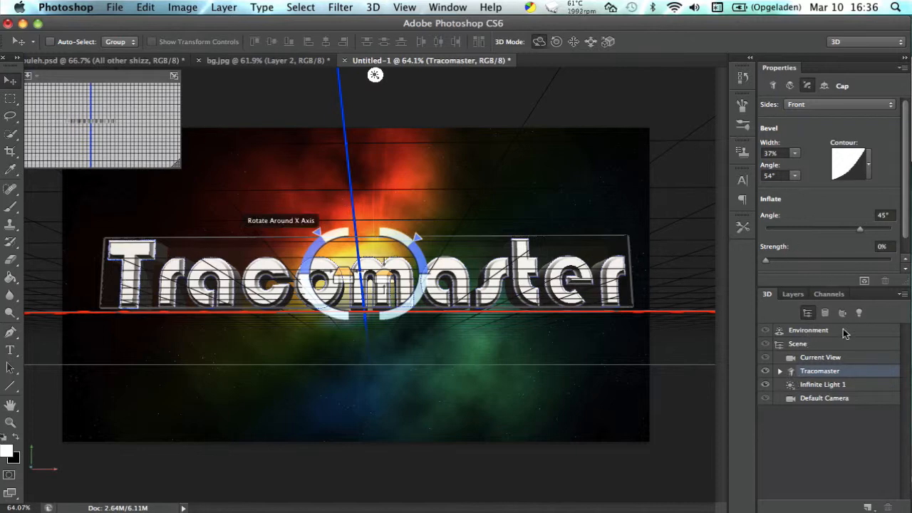
Set the color of the 3D Tracomaster text to medium blue #3246a7.
scroll(818, 185, down, 1)
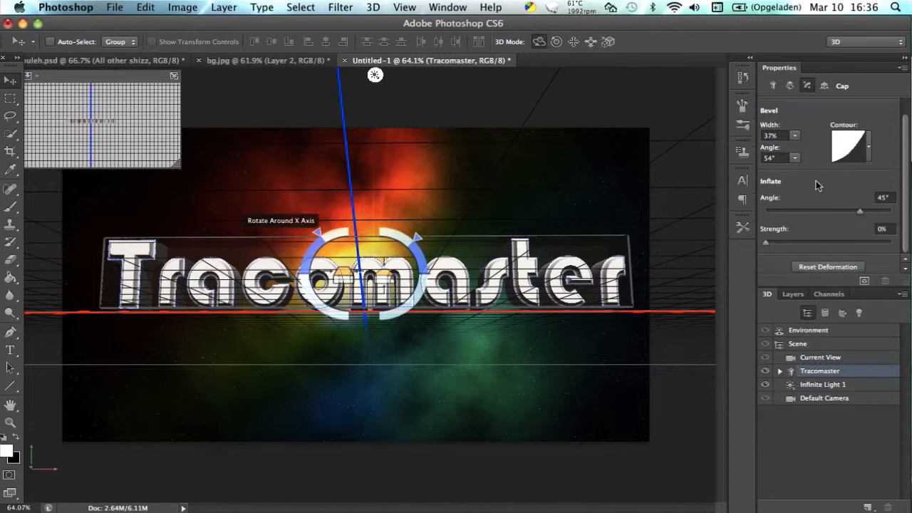
click(773, 85)
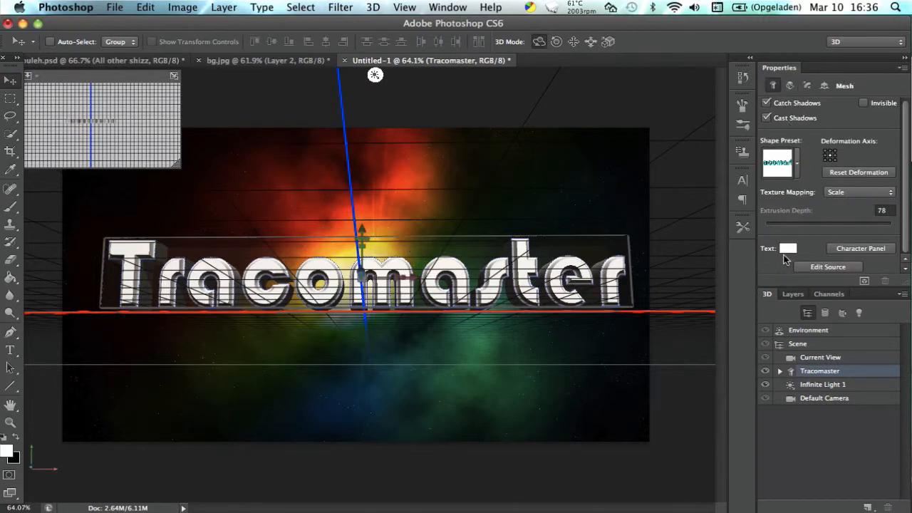
click(786, 248)
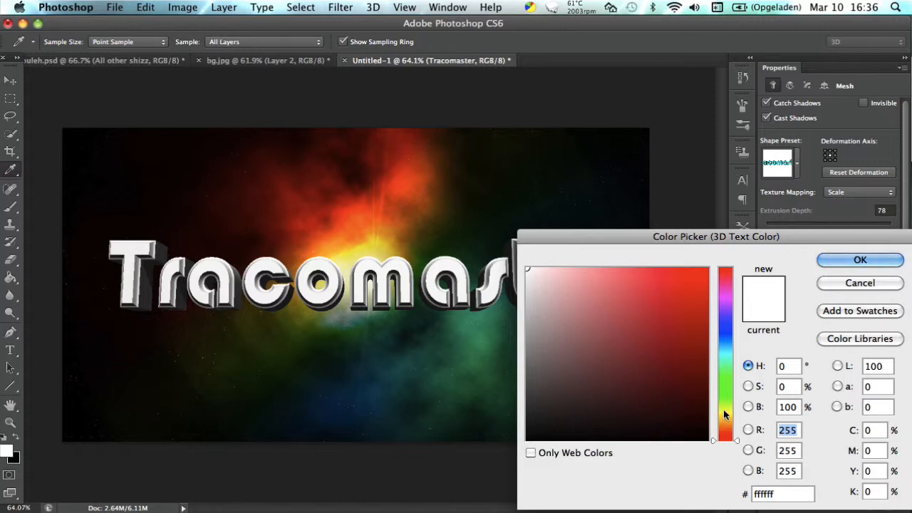
drag(724, 301, 725, 330)
click(654, 298)
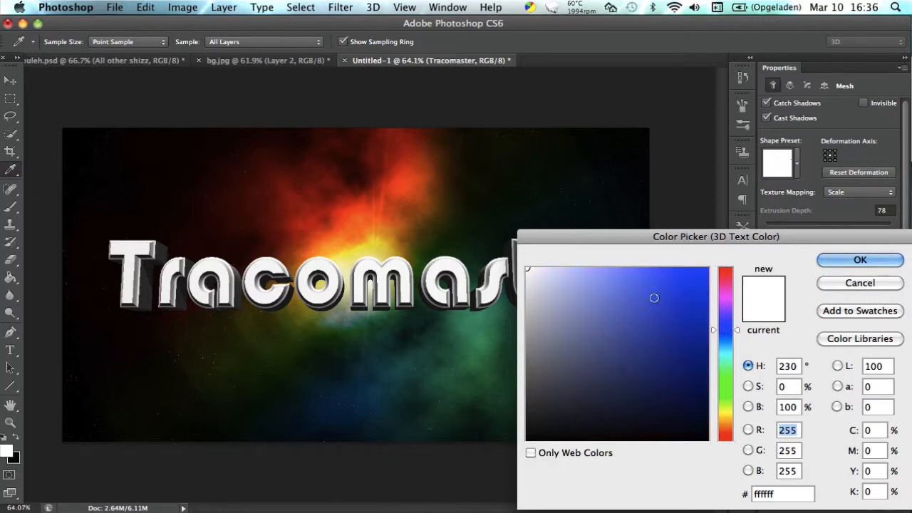
mouse_move(668, 290)
mouse_down()
mouse_move(678, 260)
mouse_move(652, 253)
mouse_move(668, 266)
mouse_move(661, 261)
mouse_move(651, 271)
mouse_up()
click(647, 346)
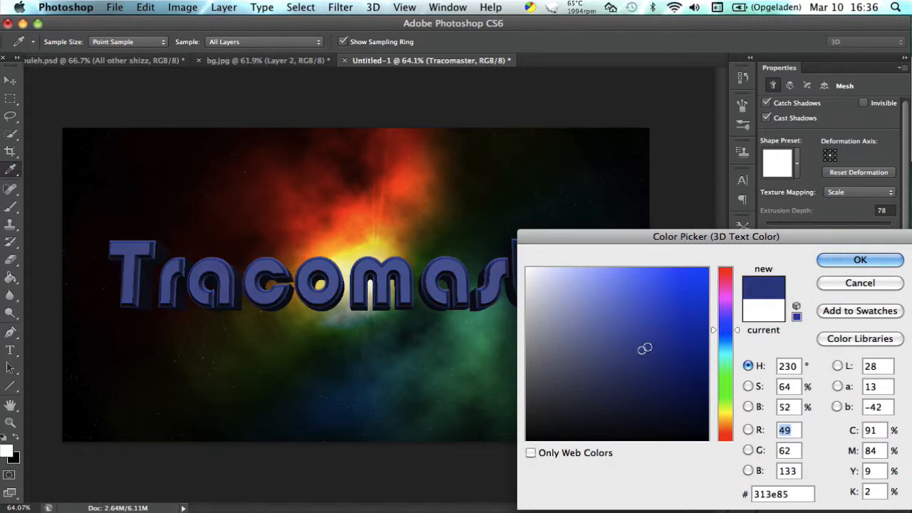
drag(653, 333, 653, 327)
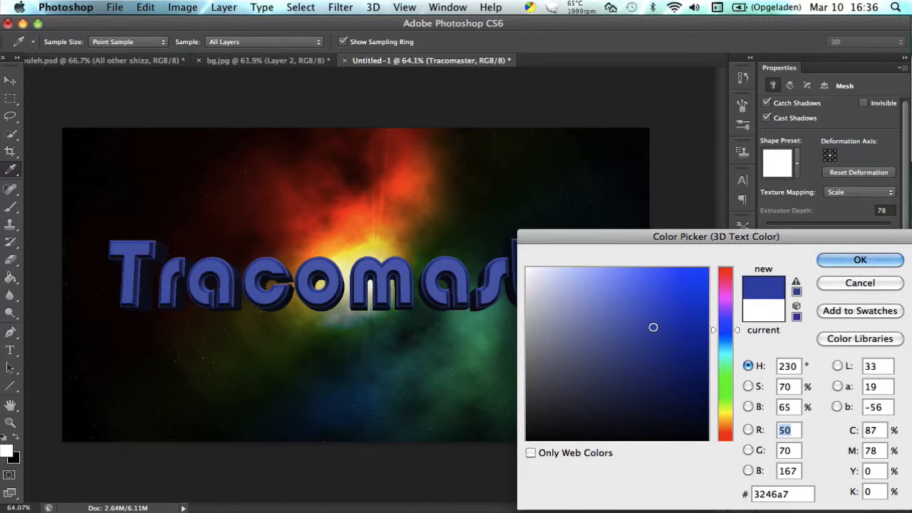
click(857, 263)
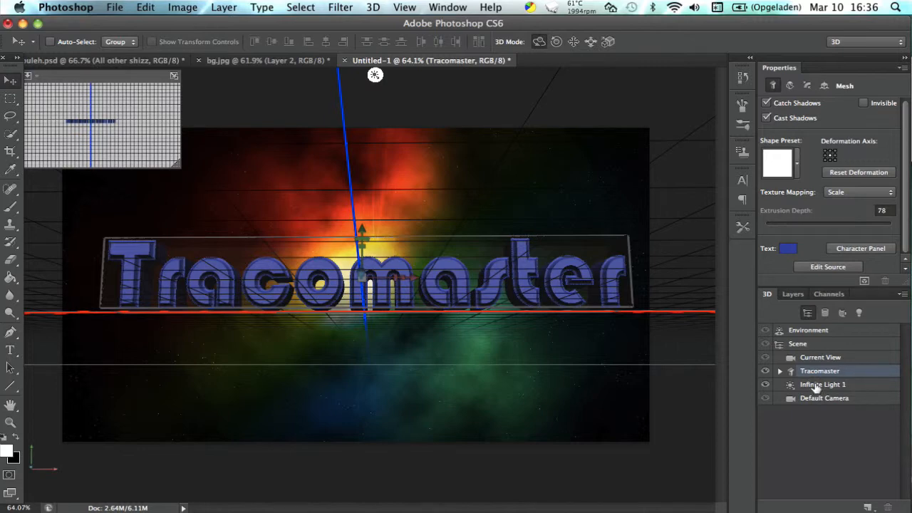
Redirect Infinite Light 1 so that it shines on the Tracomaster text from below.
click(816, 386)
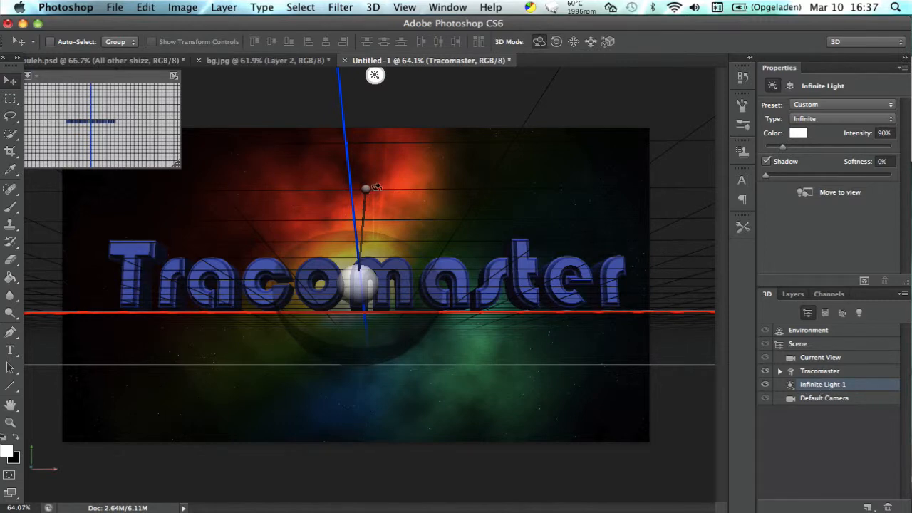
drag(366, 188, 357, 353)
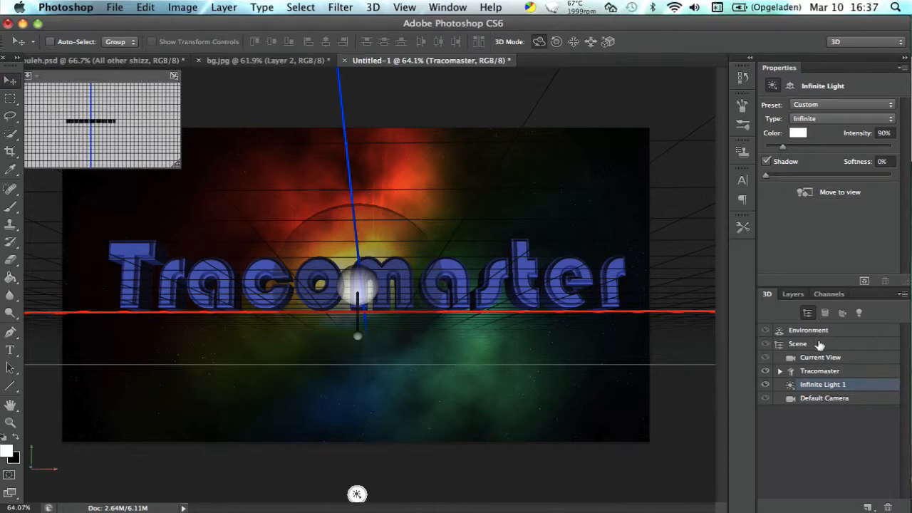
click(871, 372)
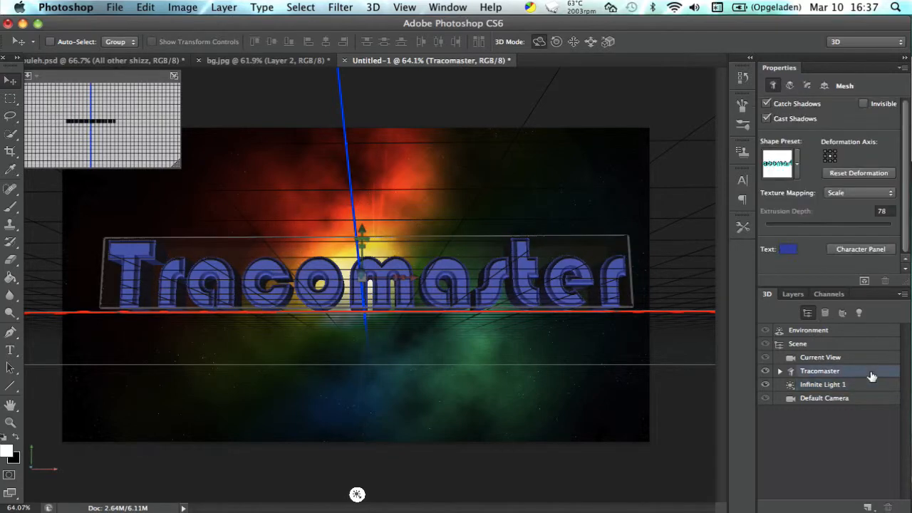
click(789, 85)
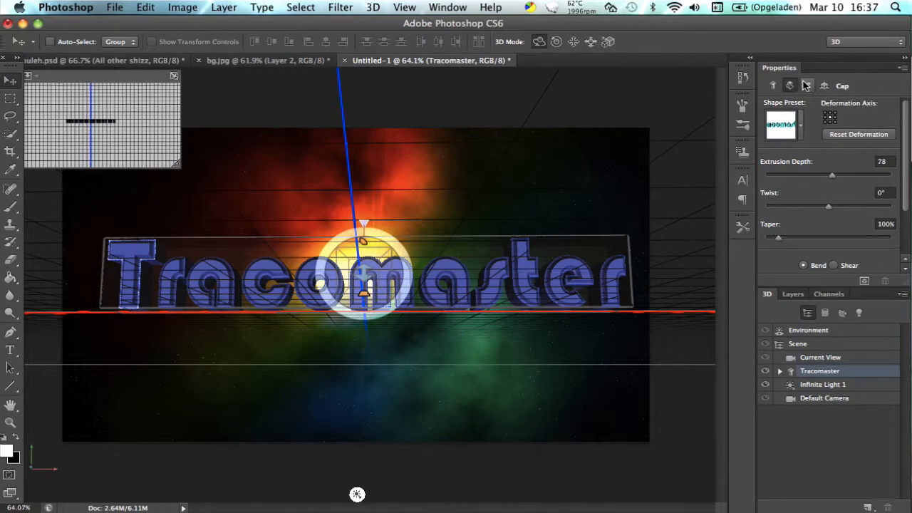
click(806, 85)
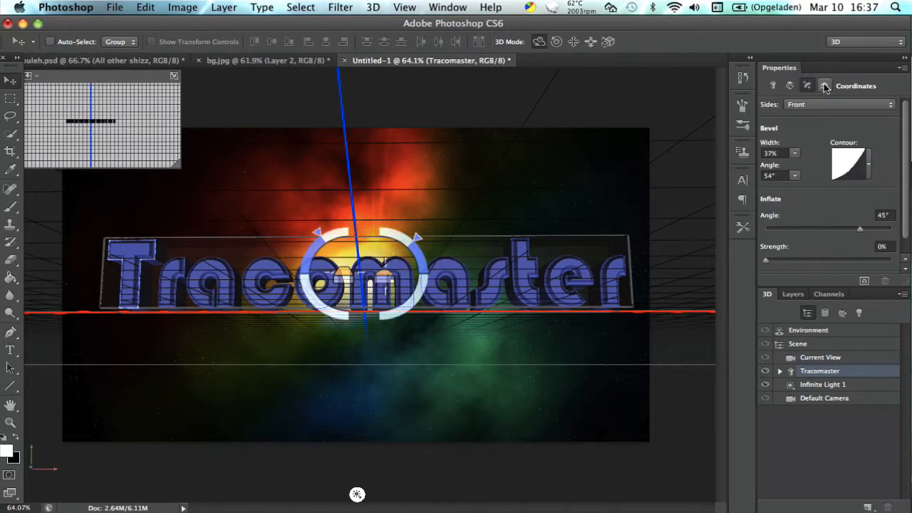
click(825, 86)
click(806, 85)
click(786, 85)
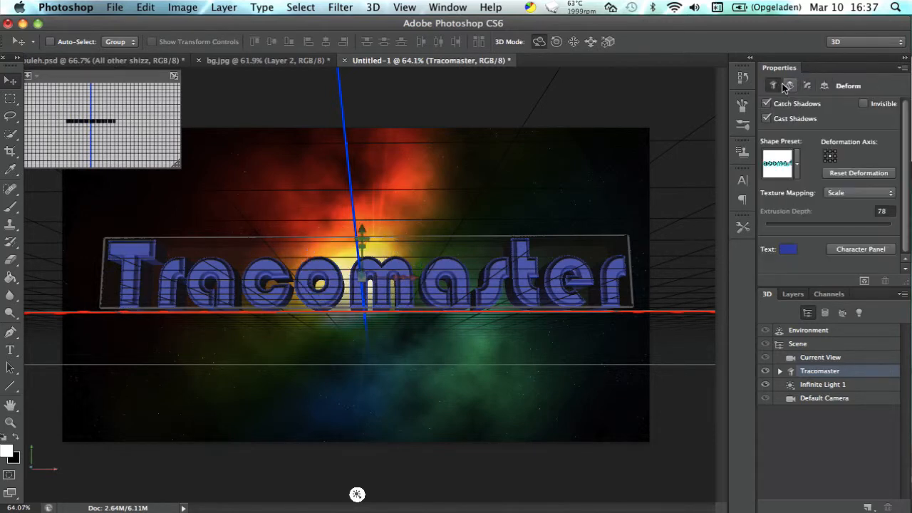
click(774, 85)
Compare Infinite Light 1 with its shadow on and off and try its softness range, returning softness to 0%.
click(823, 386)
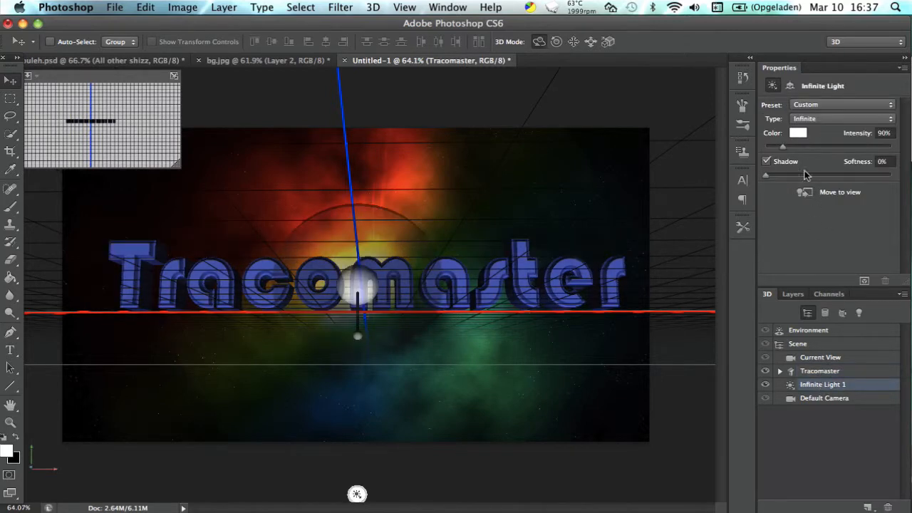
click(767, 162)
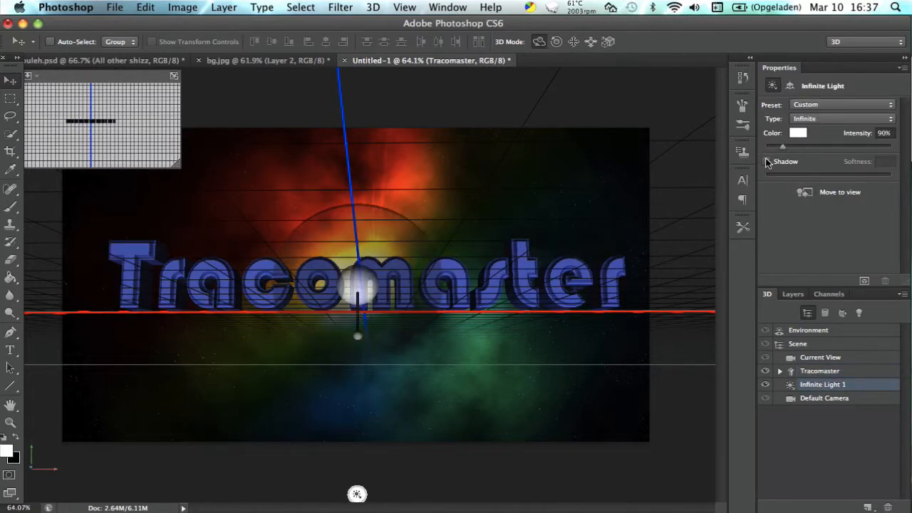
click(768, 162)
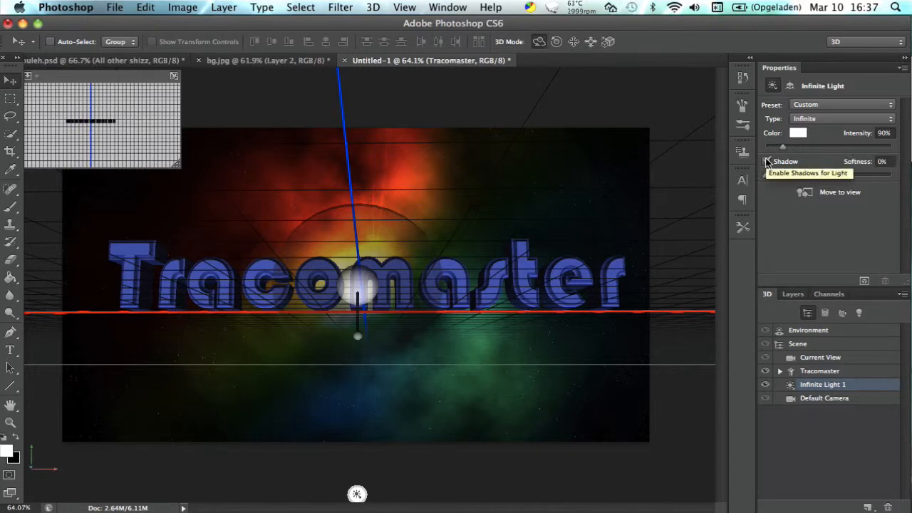
drag(815, 175, 753, 176)
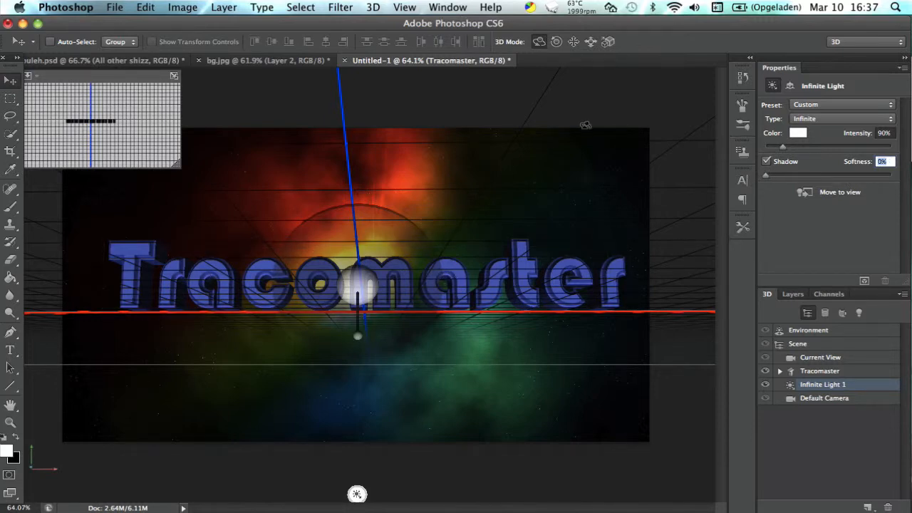
click(766, 163)
click(766, 162)
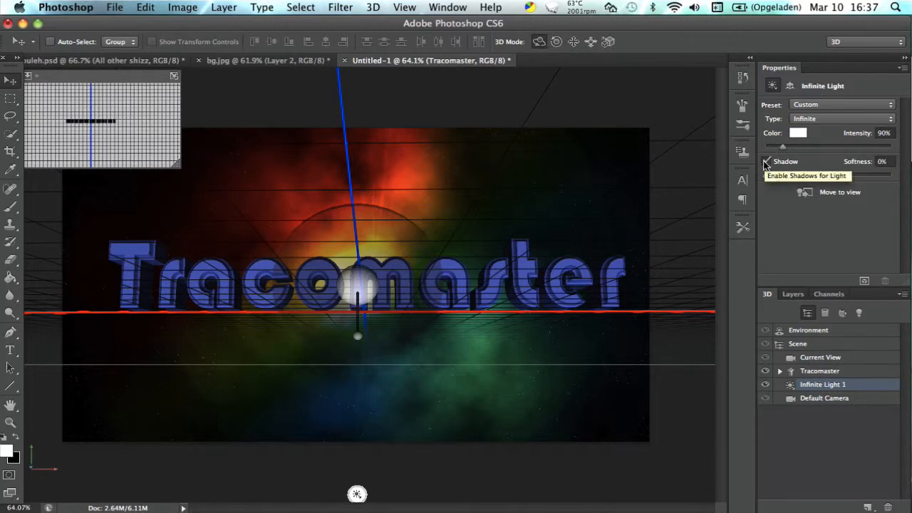
click(766, 162)
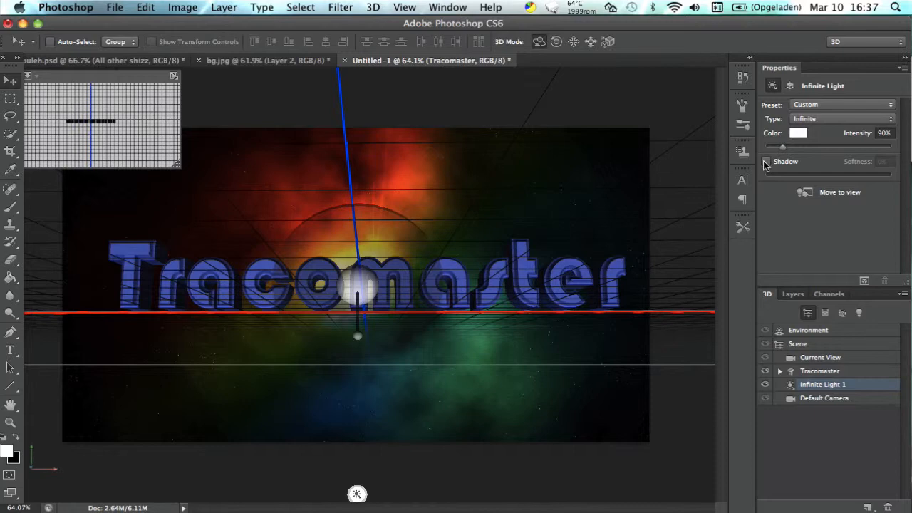
click(766, 162)
click(766, 163)
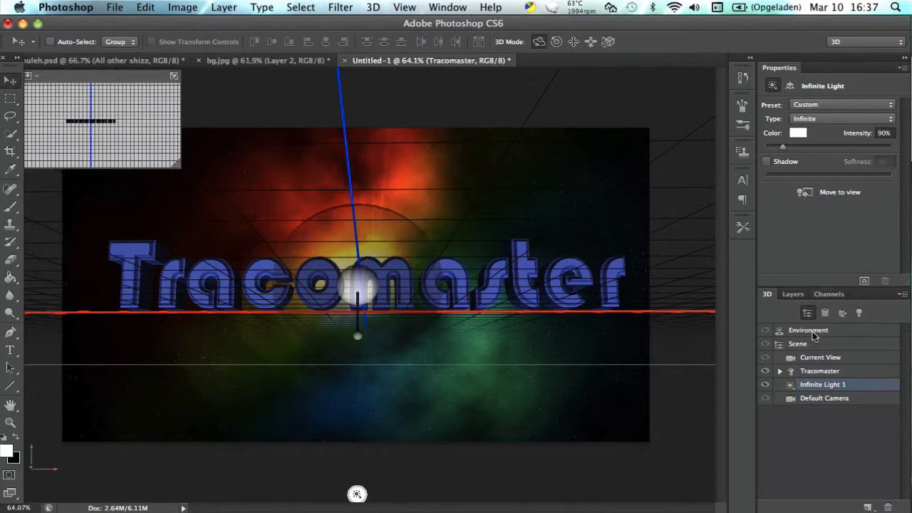
Change the Tracomaster mesh's text color to deep blue #132a9b.
click(867, 370)
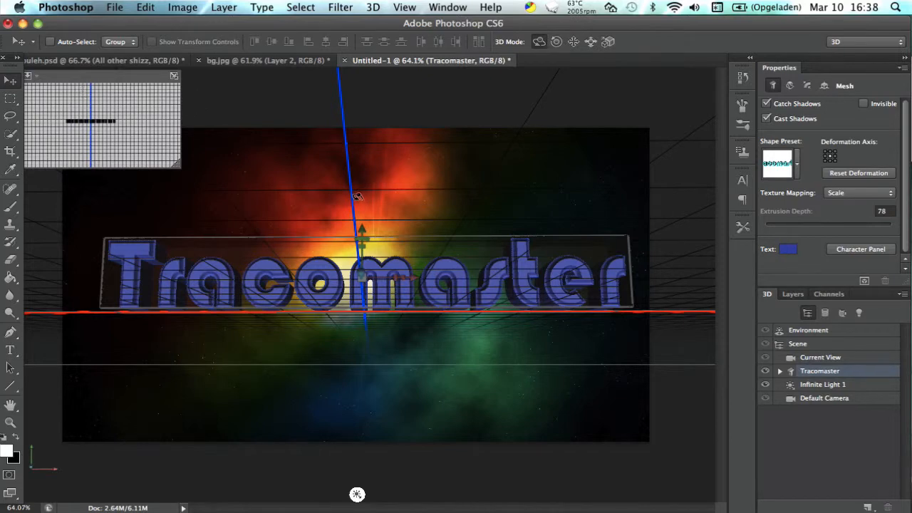
click(793, 251)
click(662, 299)
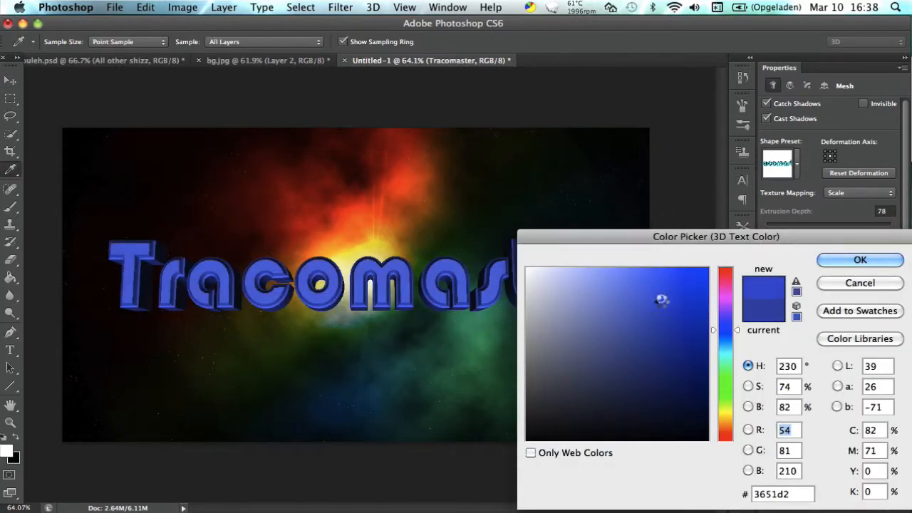
drag(662, 299, 687, 333)
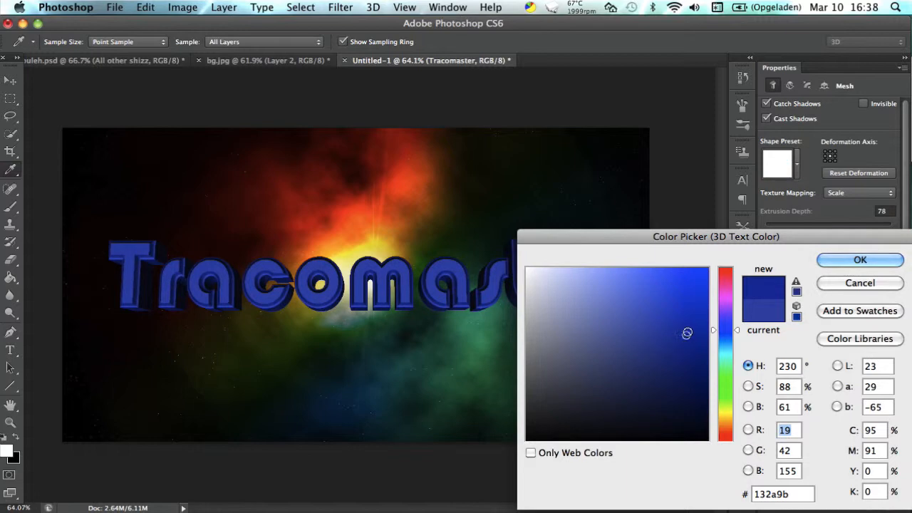
click(893, 261)
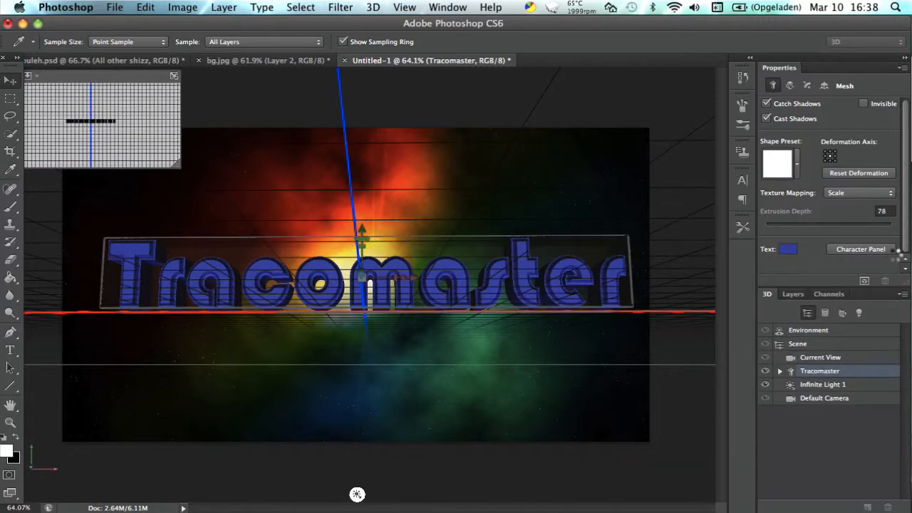
Review the front cap's bevel contour, and try other inflate angle and strength values before restoring them to 45° and 0%.
click(807, 86)
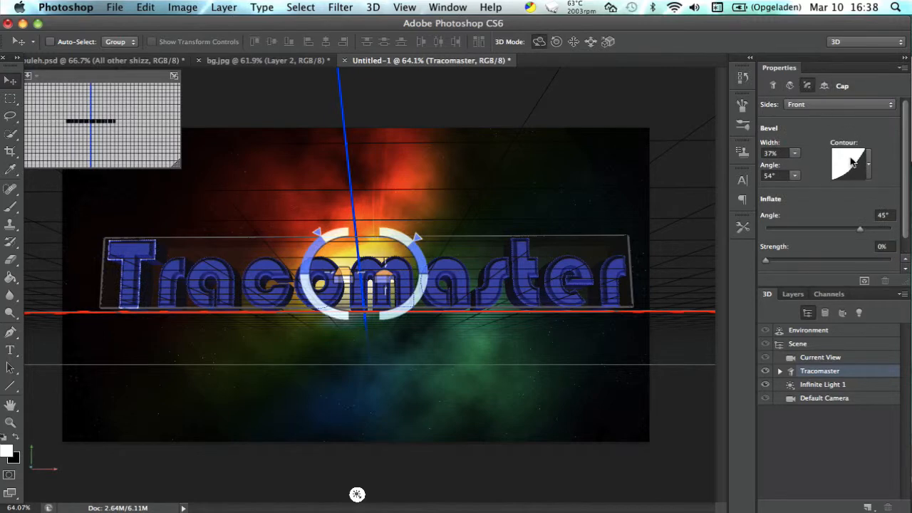
click(850, 163)
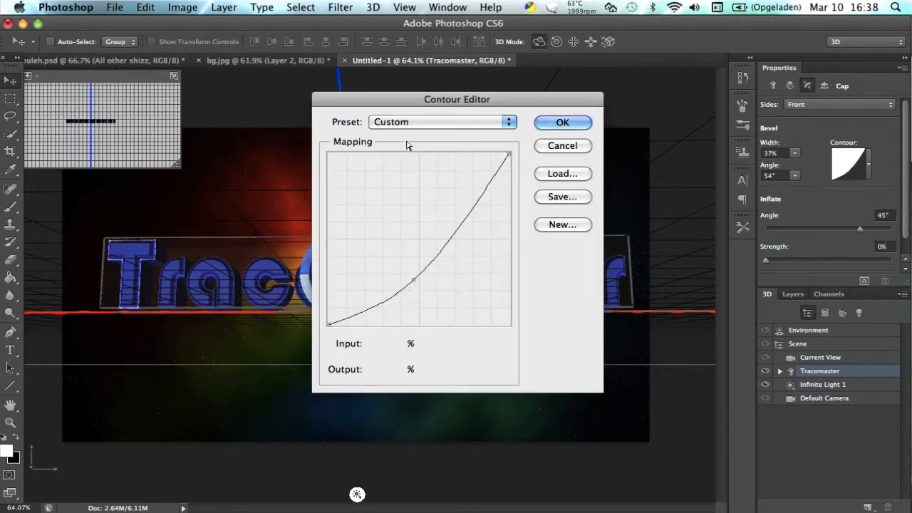
click(562, 122)
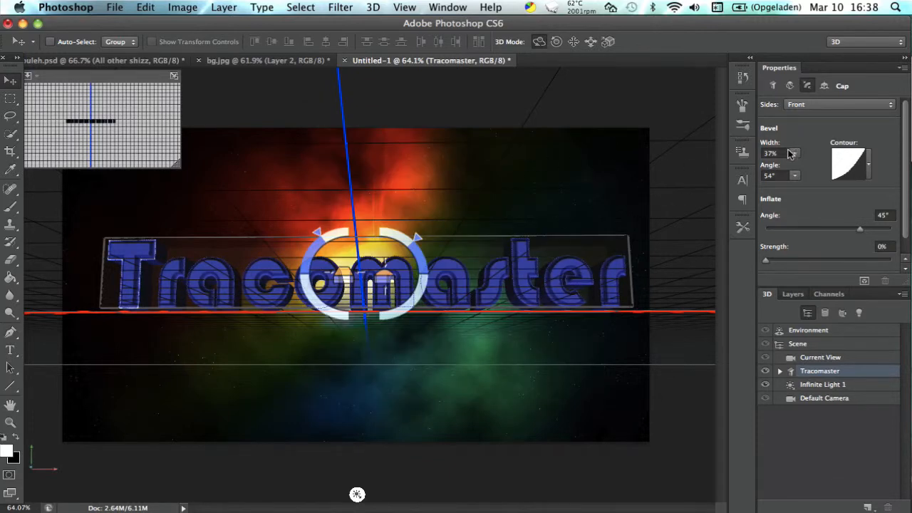
scroll(820, 196, down, 1)
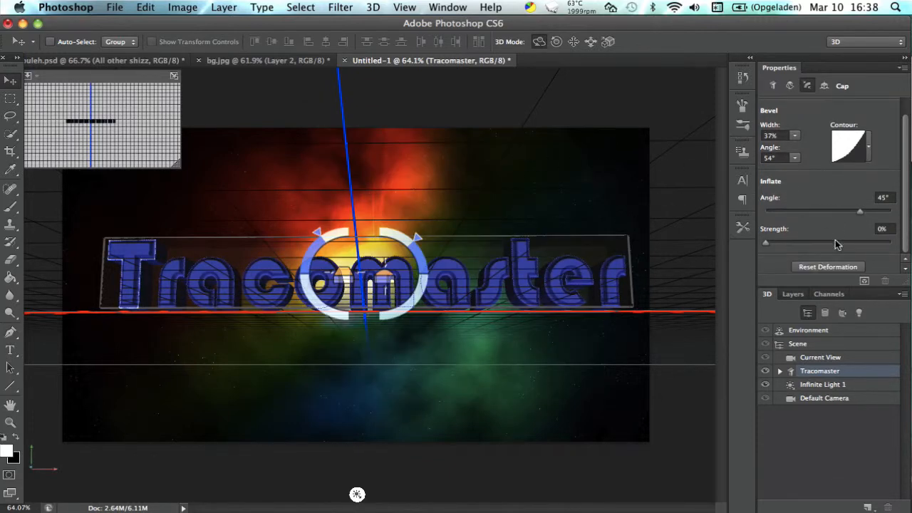
drag(868, 212, 820, 211)
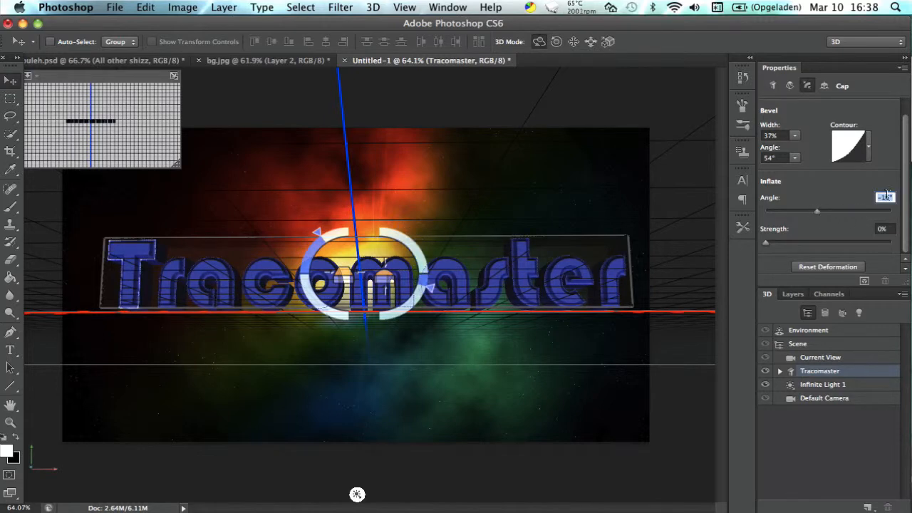
text(45)
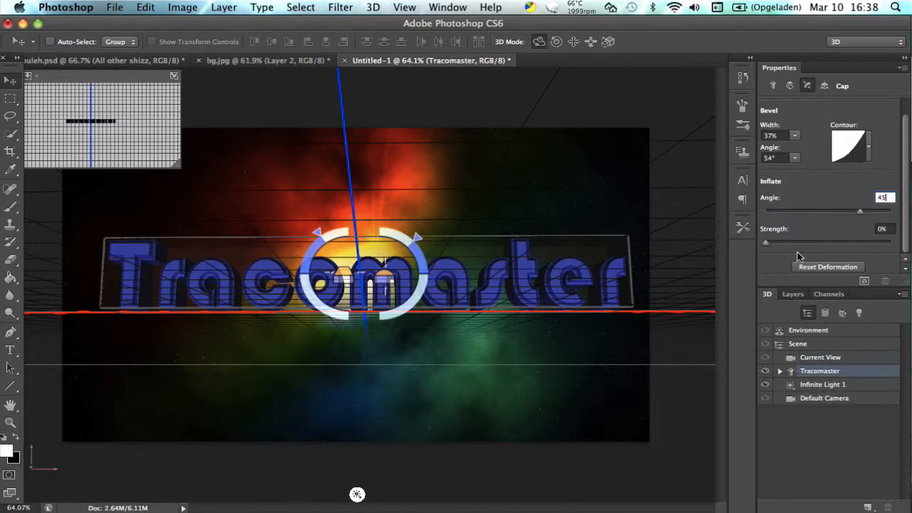
key(Tab)
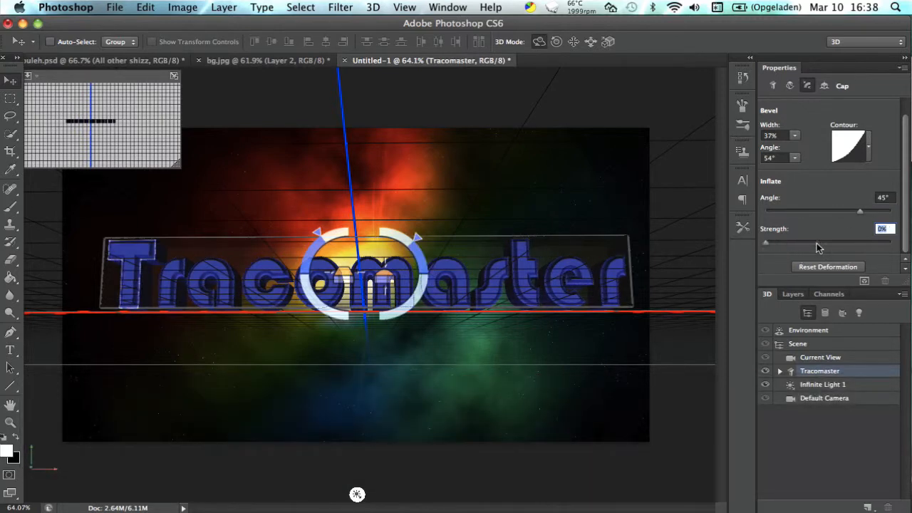
drag(816, 244, 767, 246)
Switch to the Brush tool to hide the 3D guides and render the Tracomaster text.
click(773, 86)
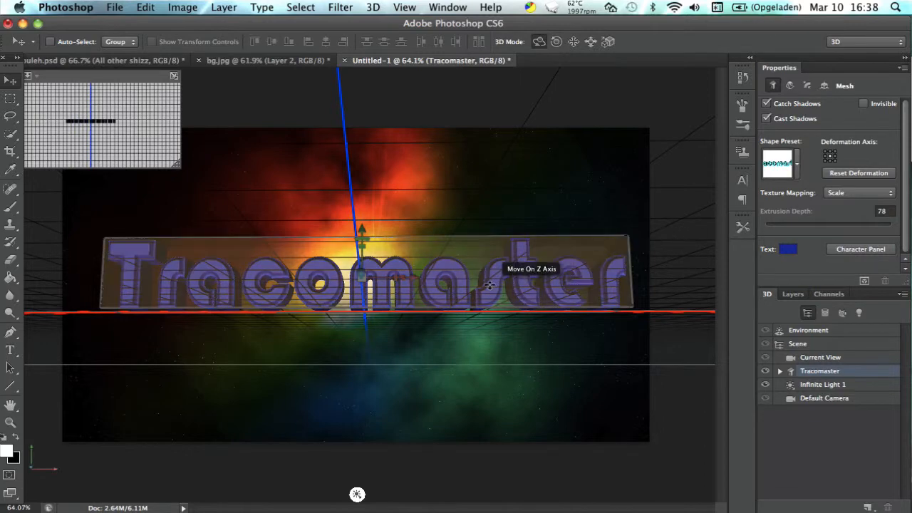
scroll(464, 256, up, 4)
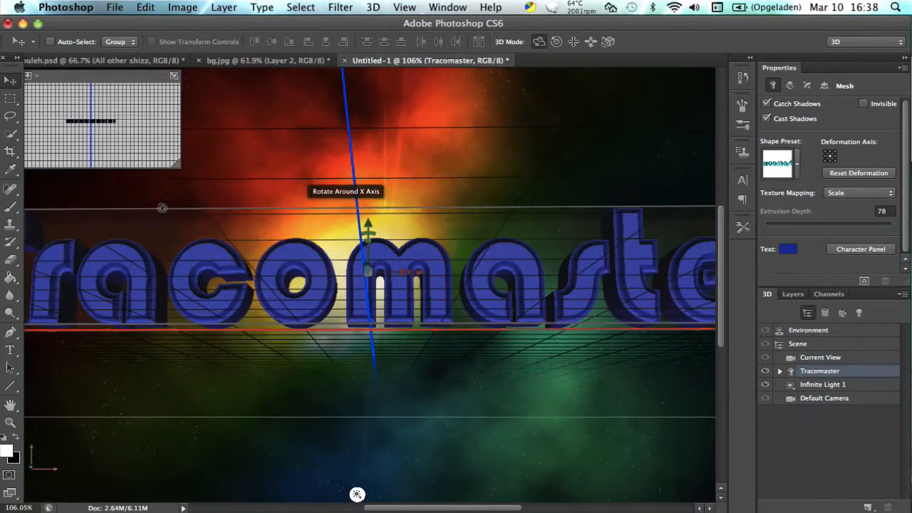
scroll(366, 230, up, 3)
click(10, 210)
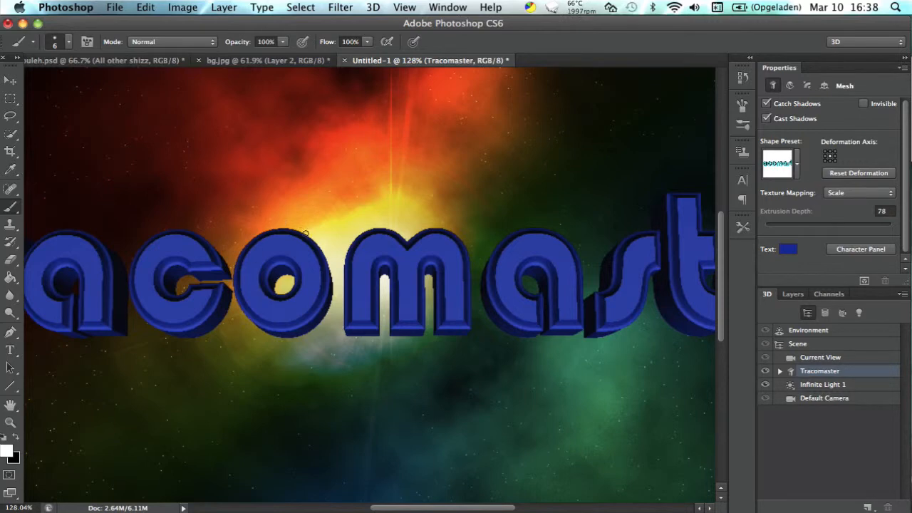
scroll(331, 264, down, 4)
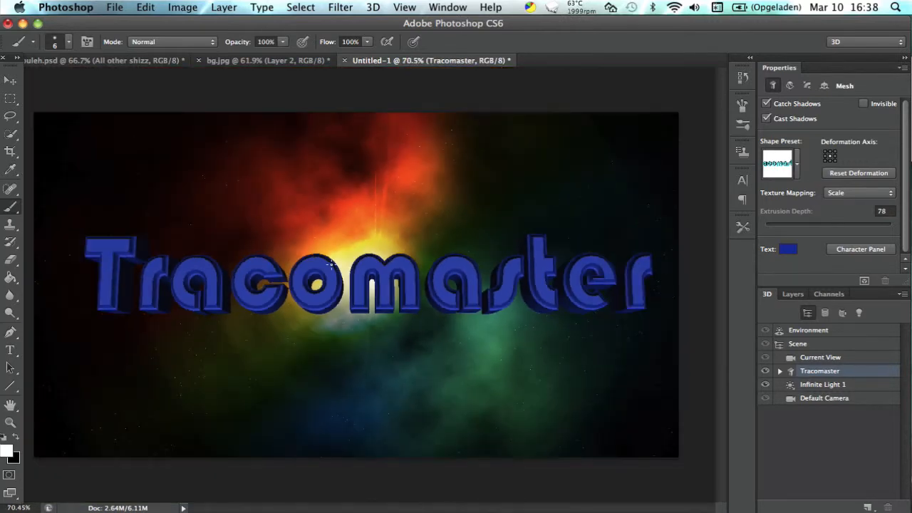
click(865, 282)
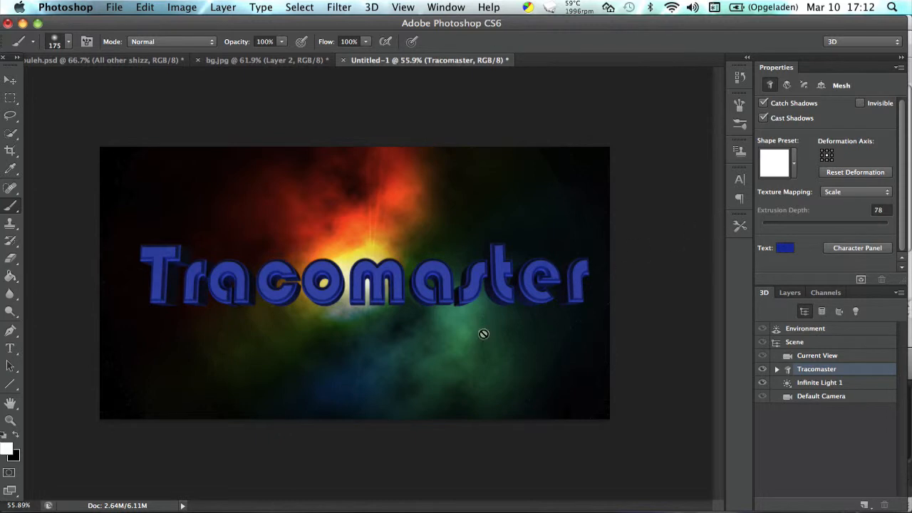
scroll(335, 283, up, 10)
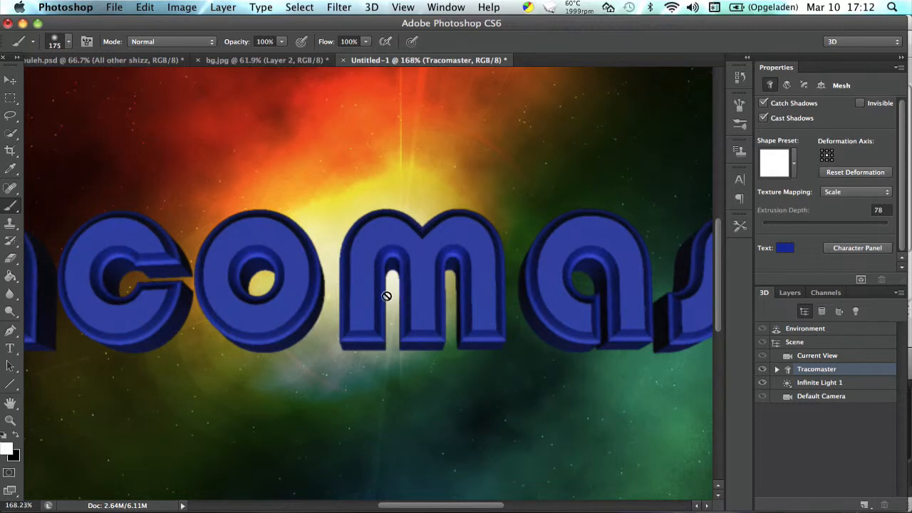
scroll(378, 294, down, 2)
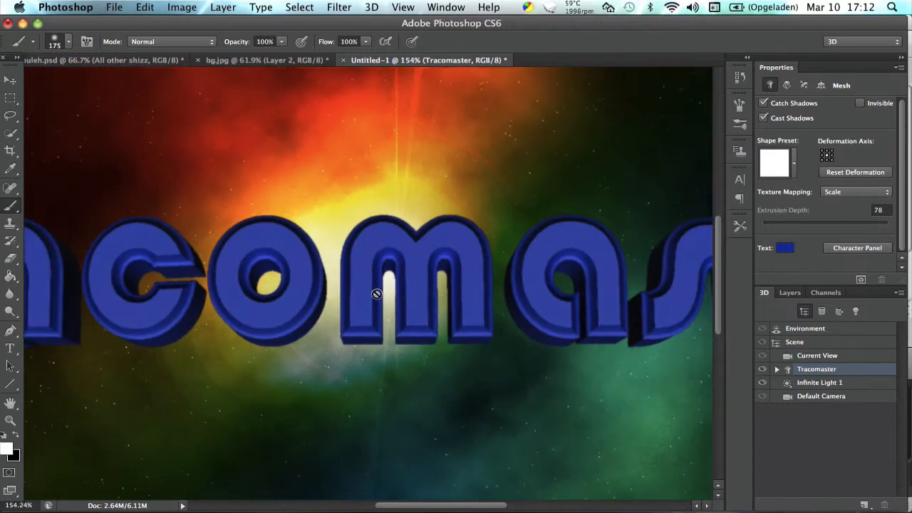
scroll(376, 293, down, 8)
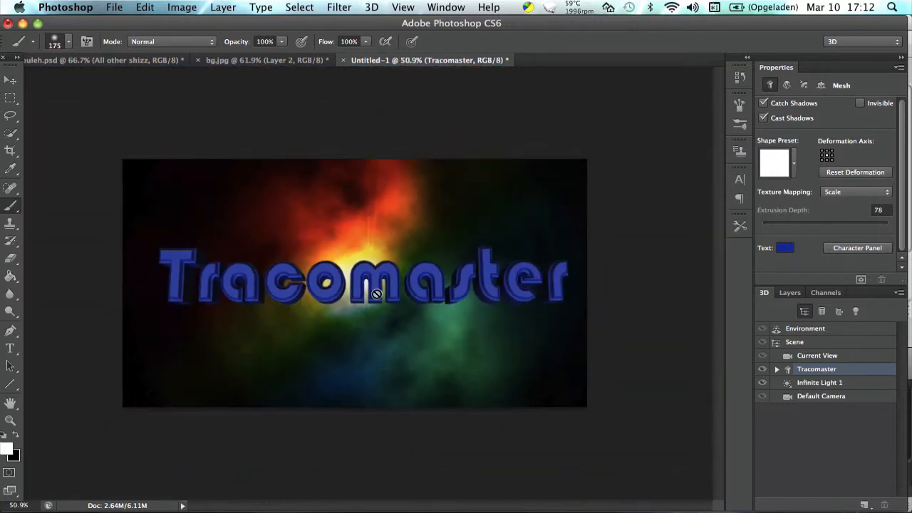
scroll(377, 293, up, 1)
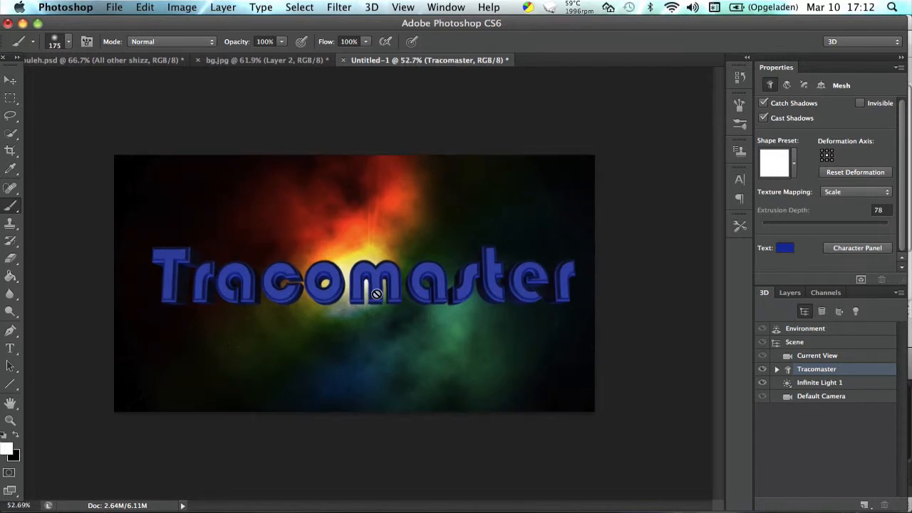
Add an empty layer directly above the Tracomaster layer and delete the spare layer created on top of it.
click(783, 292)
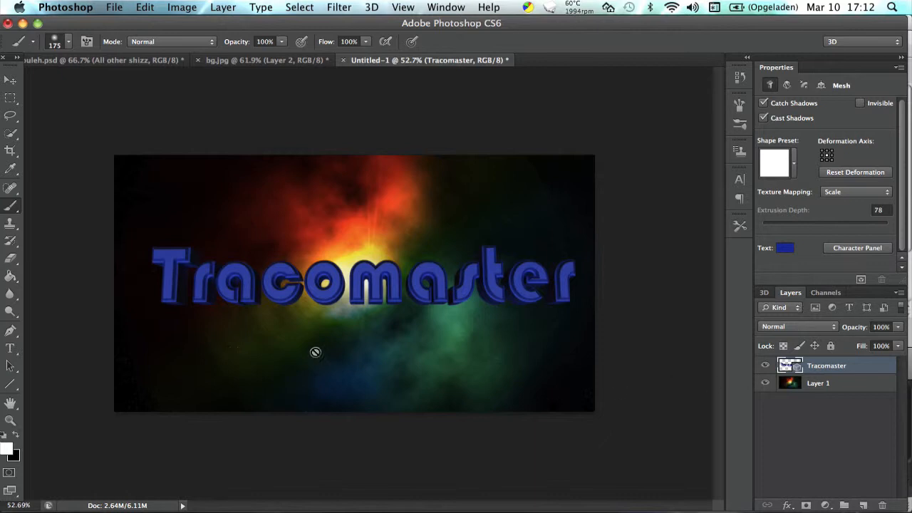
key(shift+super+n)
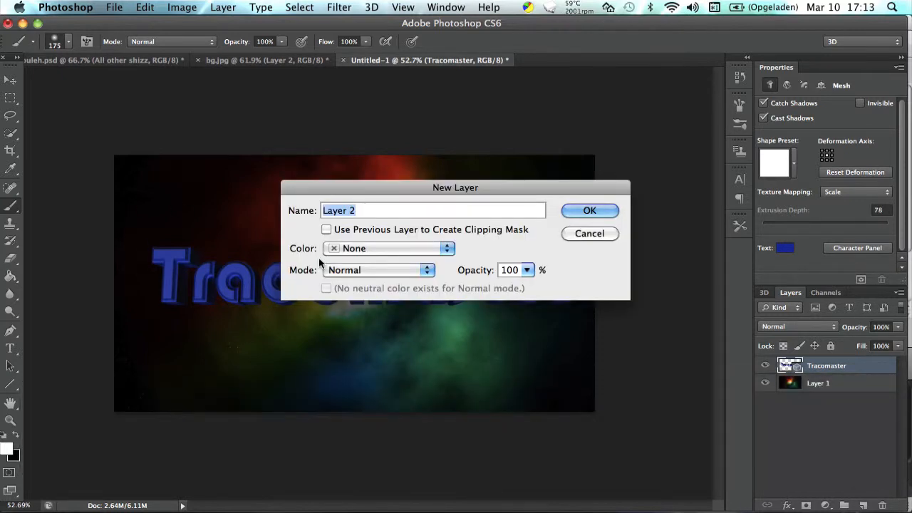
key(Return)
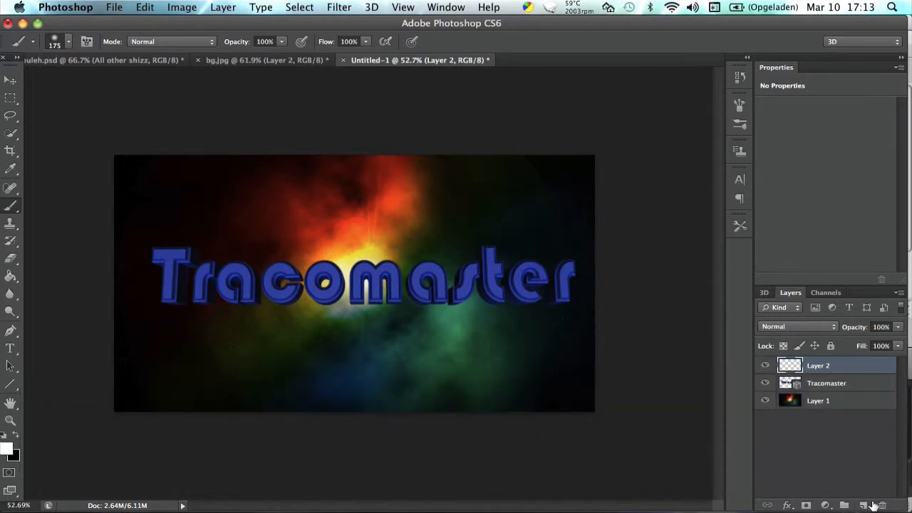
click(867, 506)
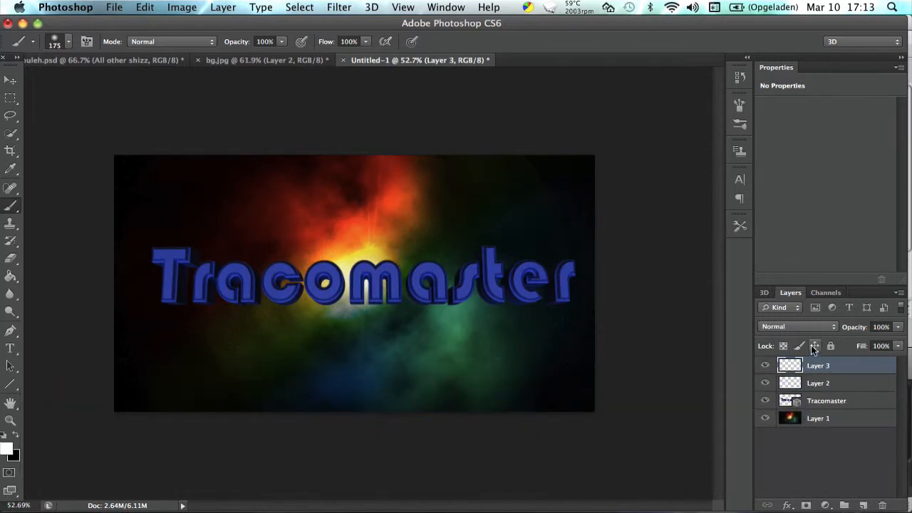
key(BackSpace)
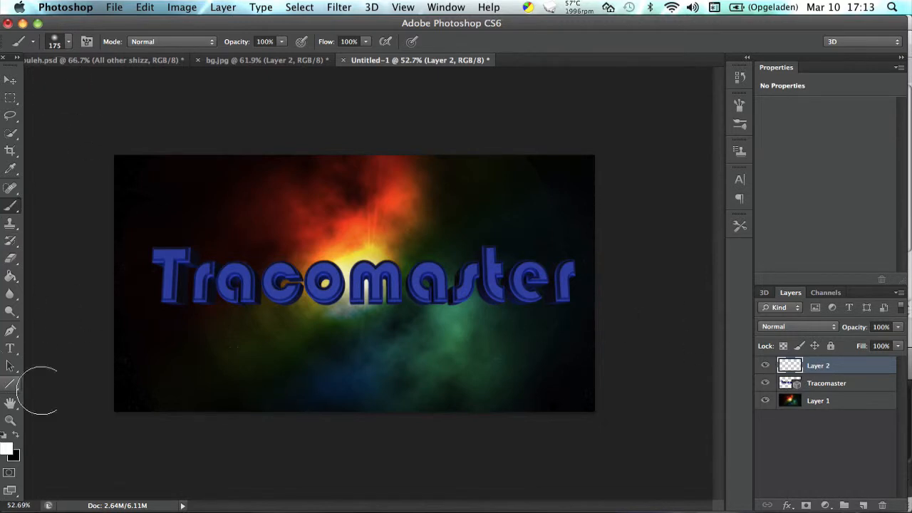
Draw a wavy Pen path from outside the canvas's left edge, dipping below the "c", rising over the "m" and descending below the "e".
click(11, 332)
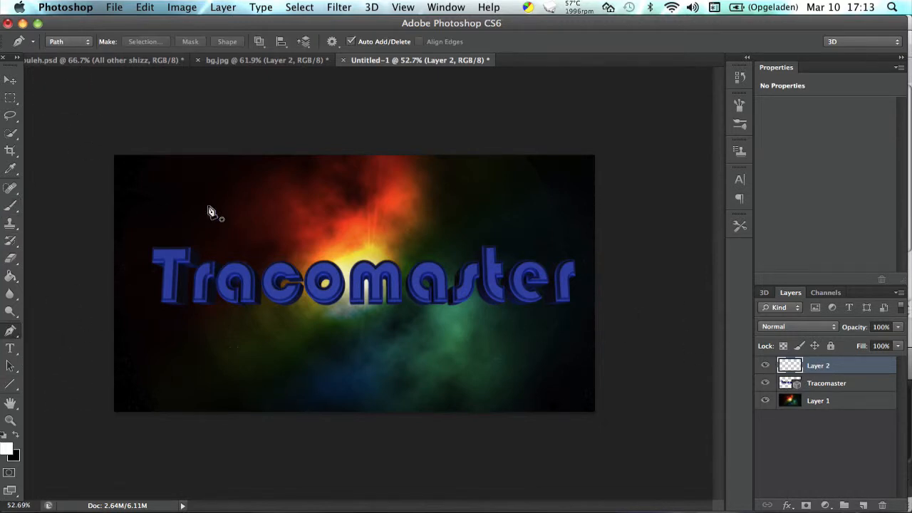
click(86, 232)
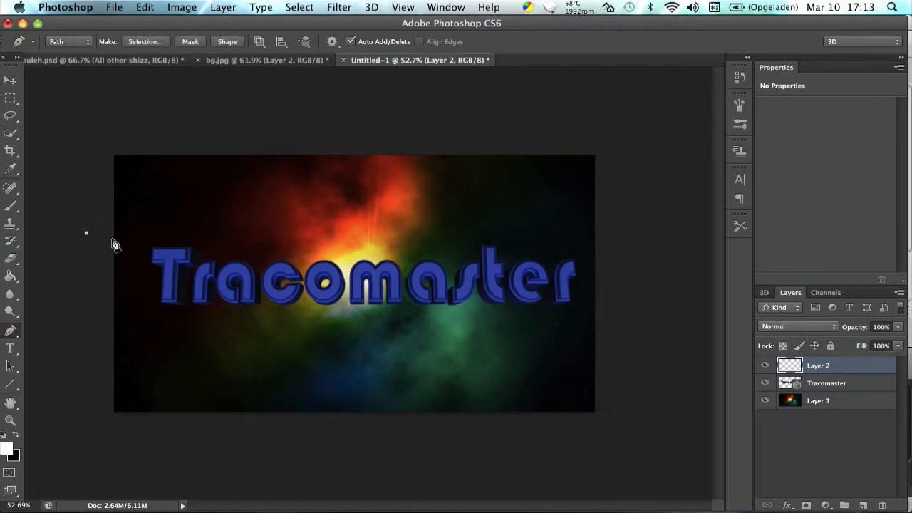
drag(206, 245, 252, 267)
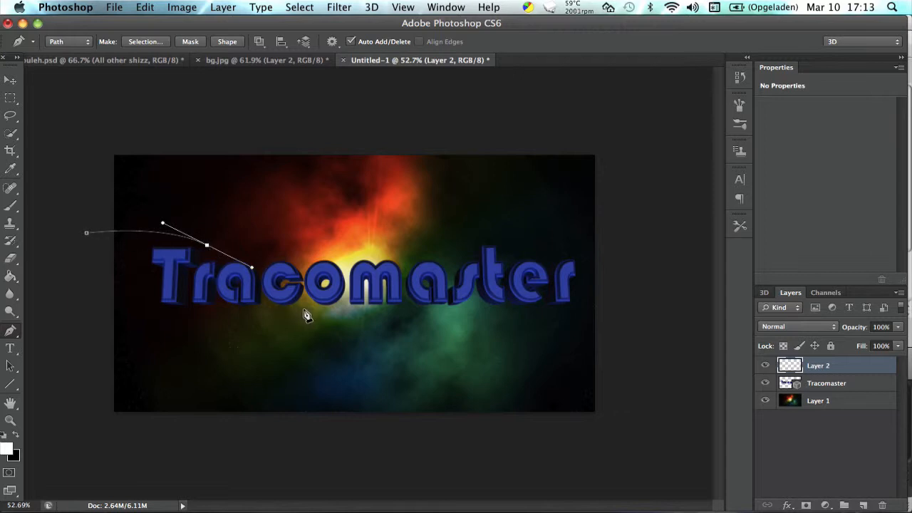
drag(298, 309, 351, 313)
drag(409, 265, 414, 258)
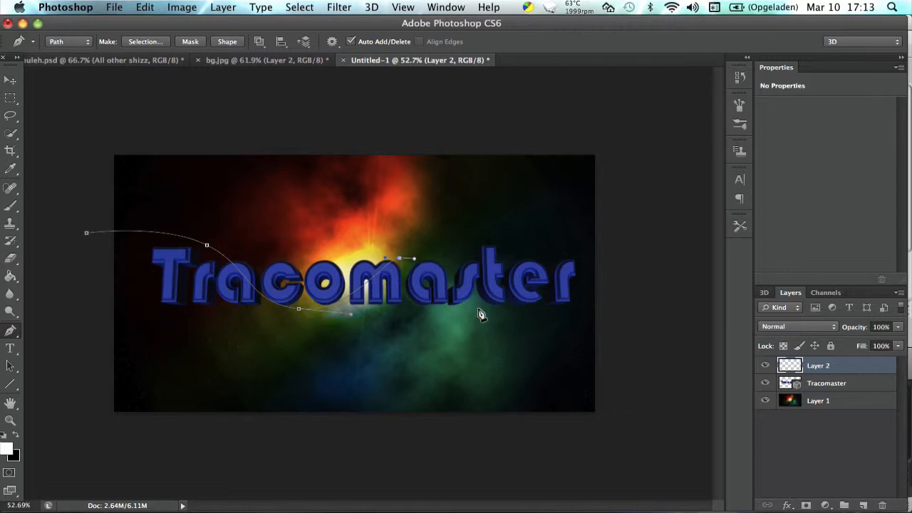
drag(480, 309, 492, 309)
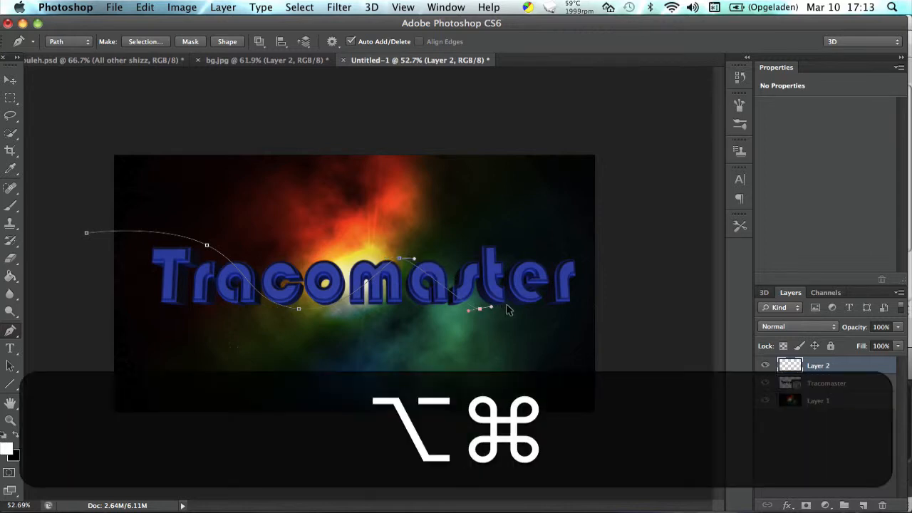
key(alt+super+z)
drag(526, 311, 597, 362)
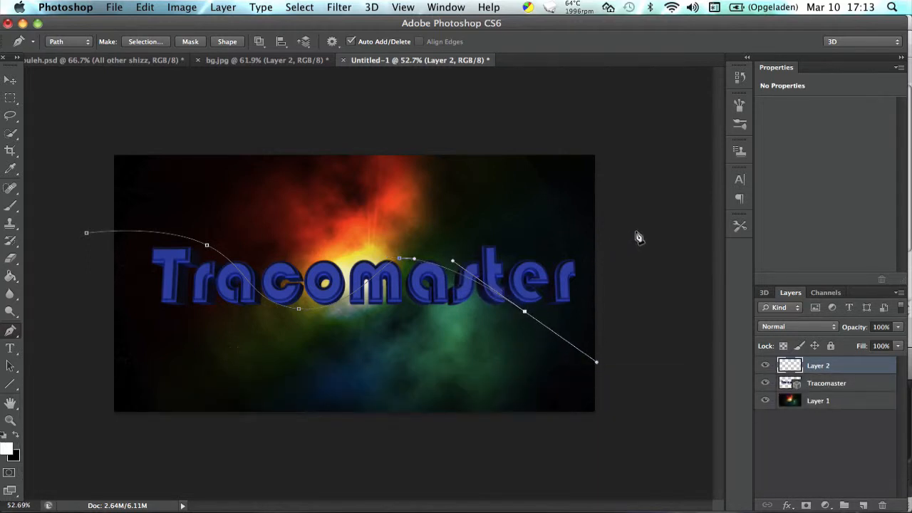
drag(634, 232, 636, 232)
key(alt+super+z)
click(607, 221)
drag(609, 224, 693, 277)
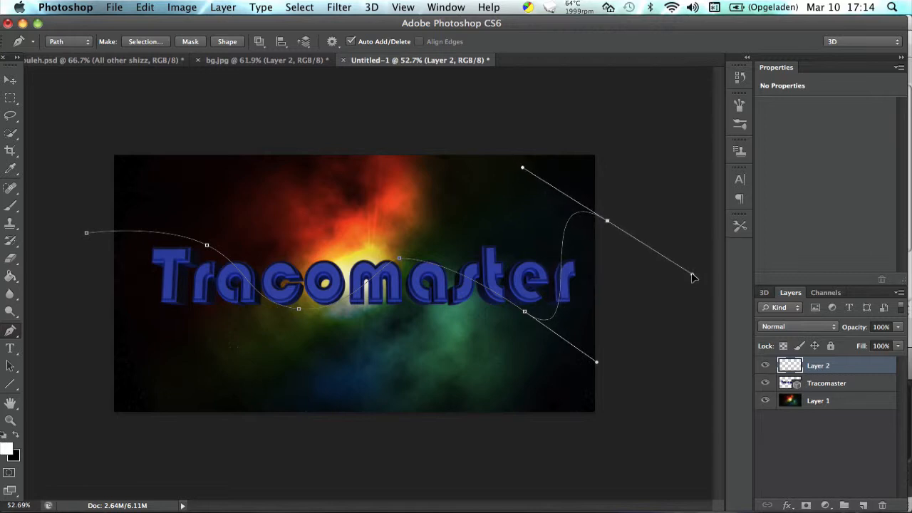
key(alt+super+z)
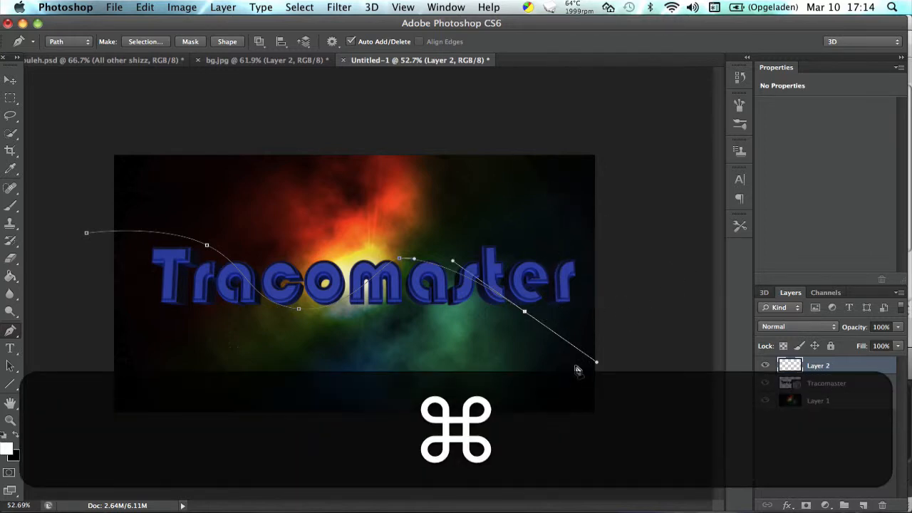
key(alt)
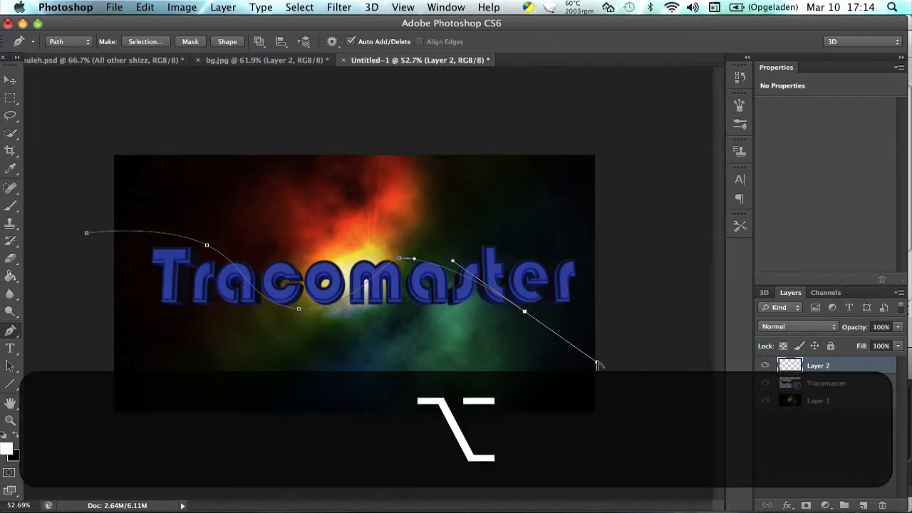
drag(597, 364, 606, 254)
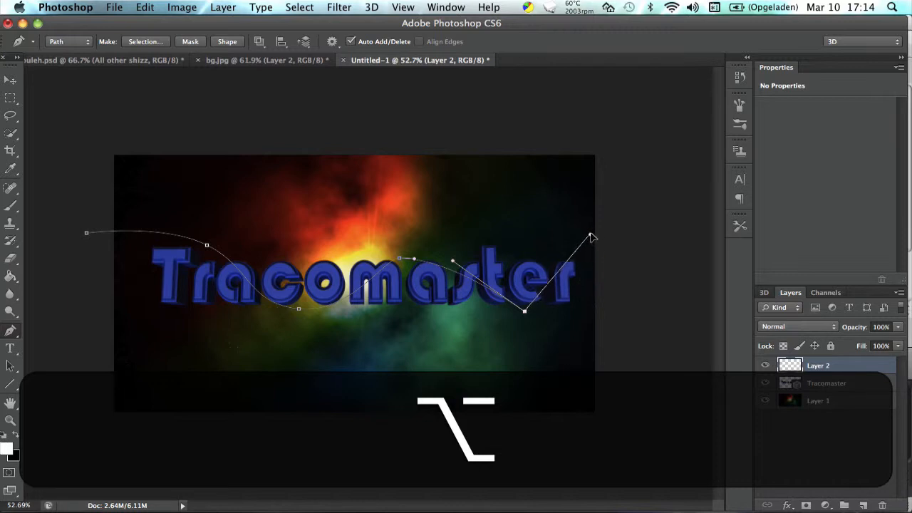
drag(590, 234, 640, 214)
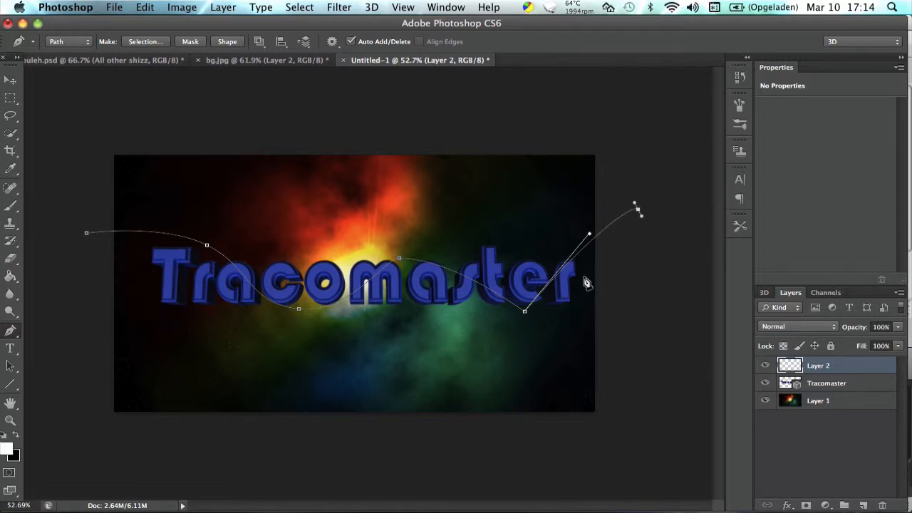
key(alt+super+z)
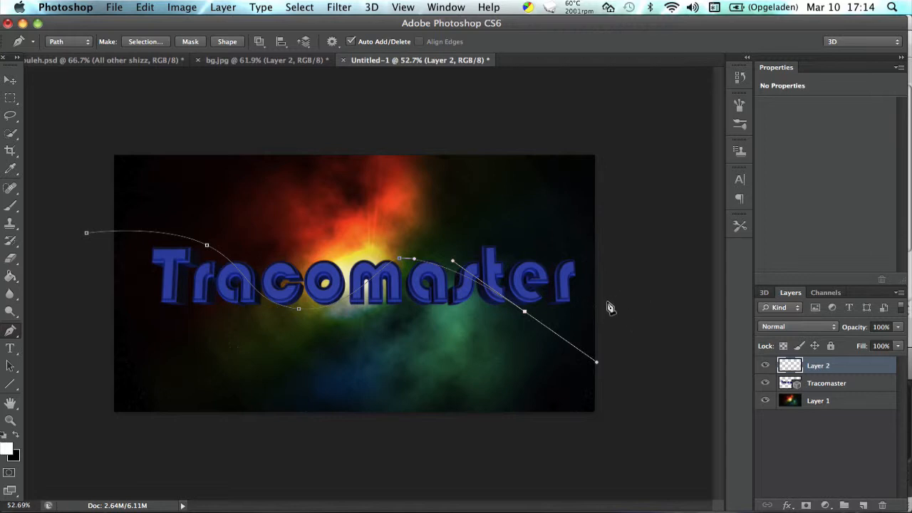
Continue the path past the canvas's right edge, back beneath the canvas, up over the blue nebula area and out past the left edge.
click(638, 393)
drag(609, 438, 591, 448)
drag(489, 456, 411, 470)
click(451, 437)
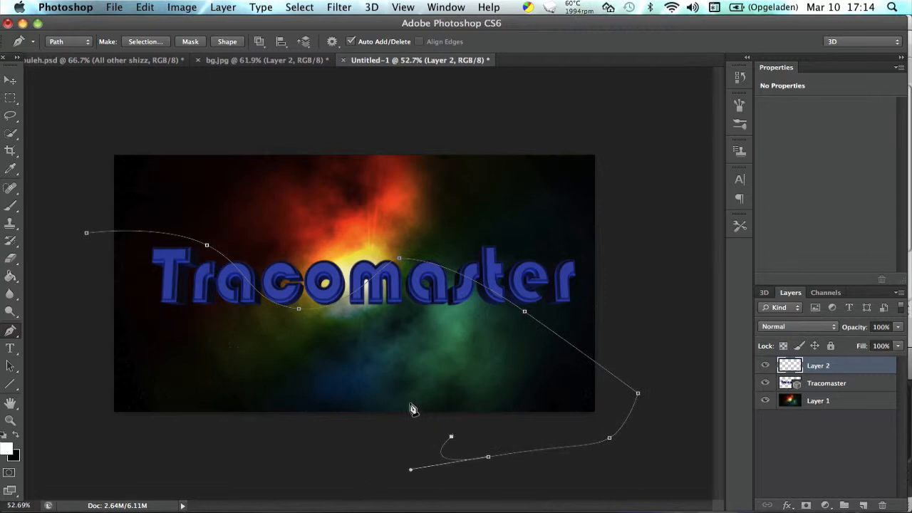
drag(370, 381, 343, 371)
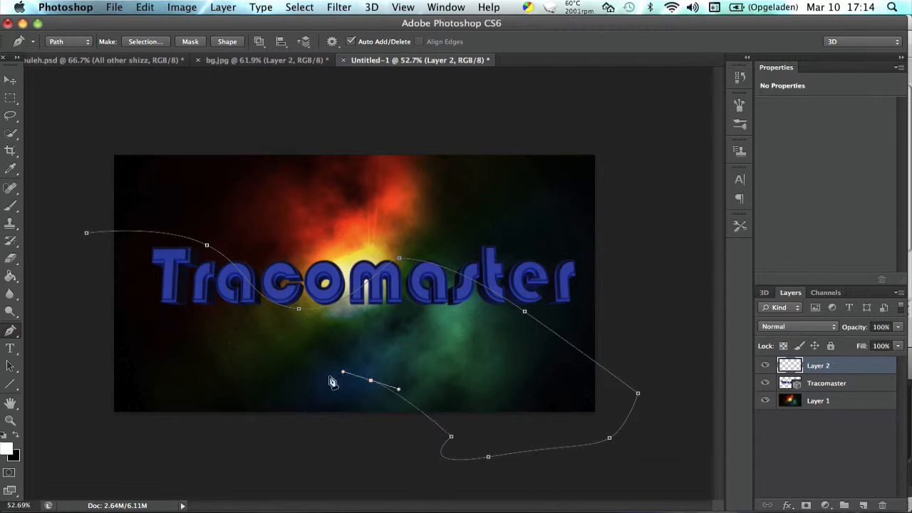
drag(251, 423, 270, 440)
drag(208, 455, 188, 436)
drag(75, 366, 12, 397)
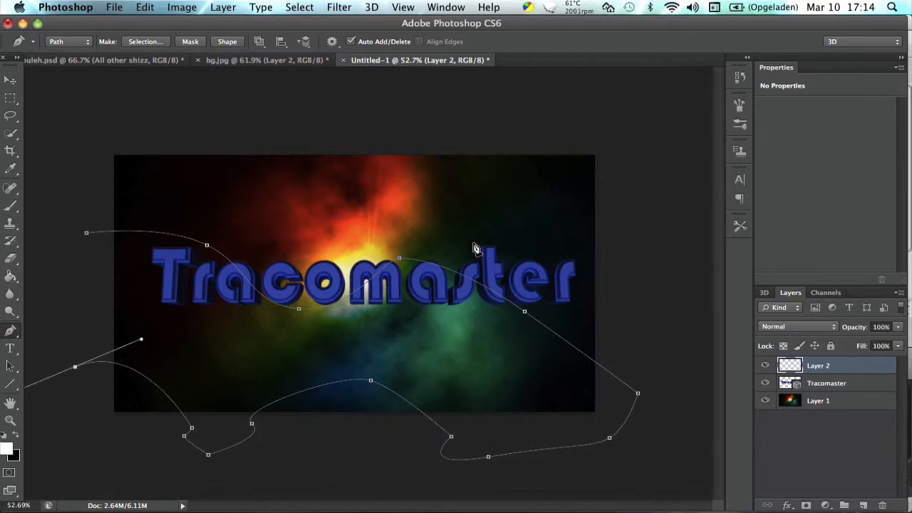
Smooth the path's anchor below the "e" and the anchor outside the canvas's right edge by pulling out new curve handles.
click(524, 310)
key(alt)
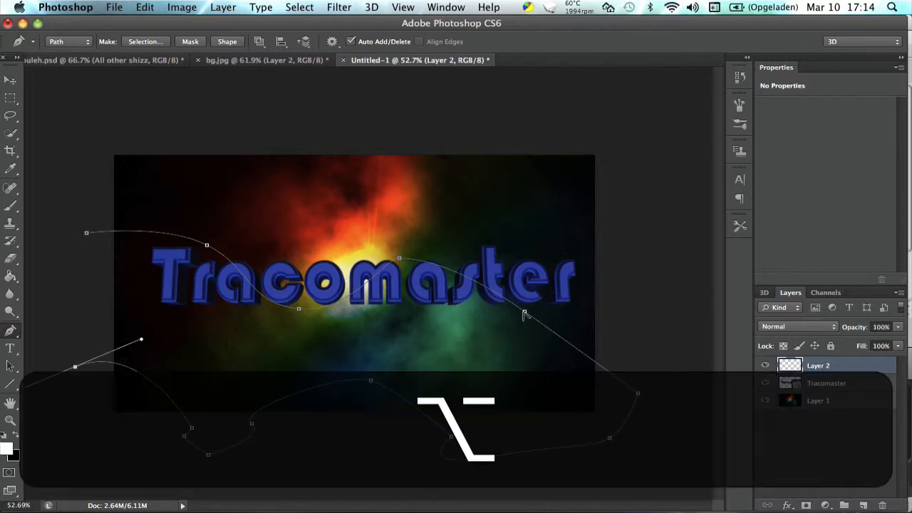
drag(524, 314, 555, 349)
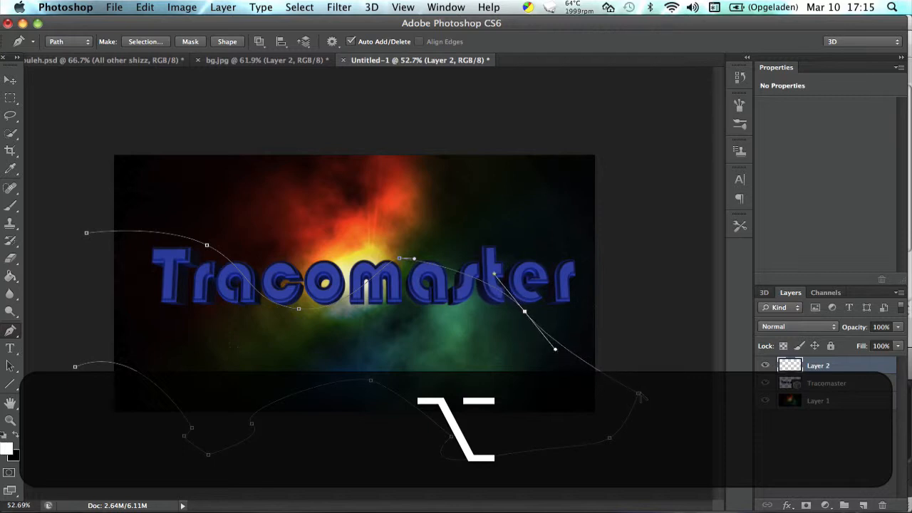
drag(638, 394, 639, 419)
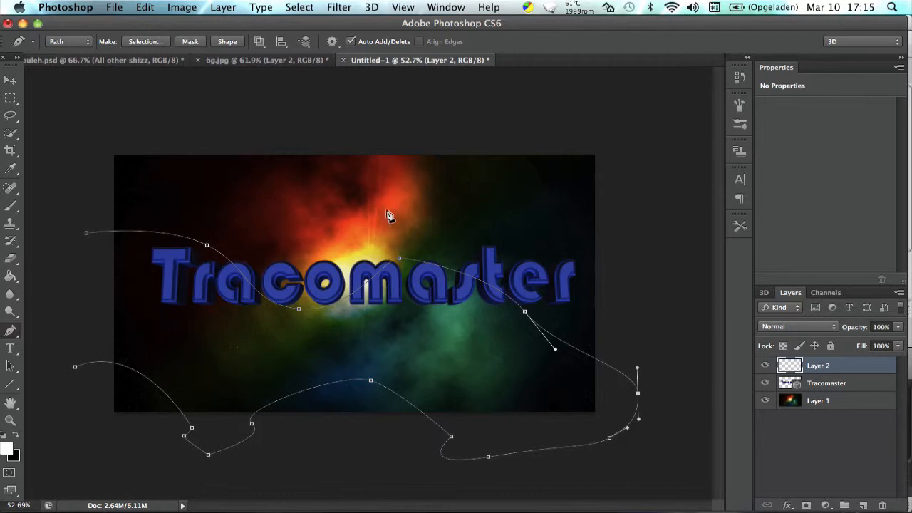
Switch to the Brush tool, set its size to 6 px and review its Shape Dynamics settings.
click(4, 208)
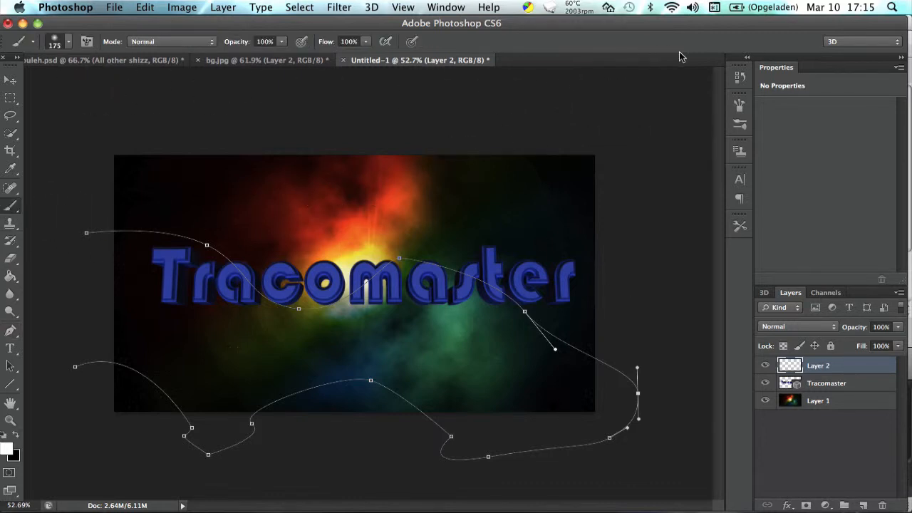
click(740, 125)
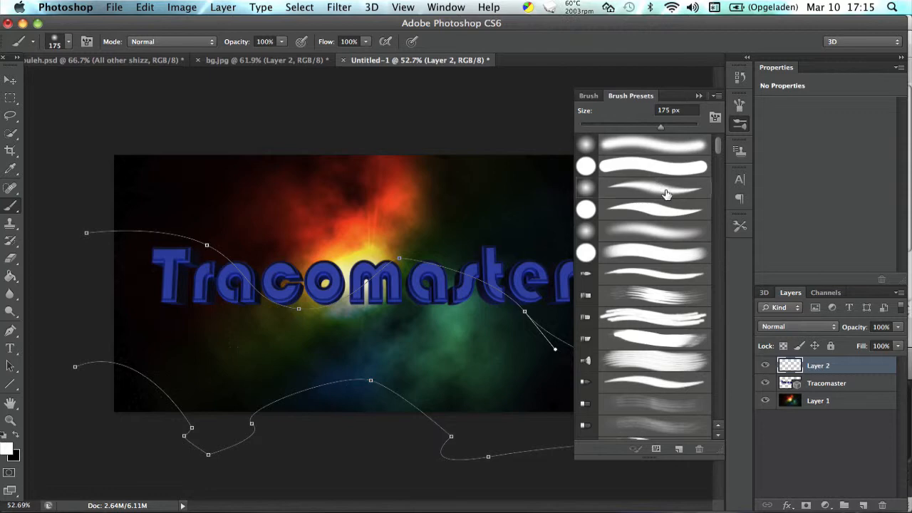
drag(659, 126, 585, 130)
click(695, 97)
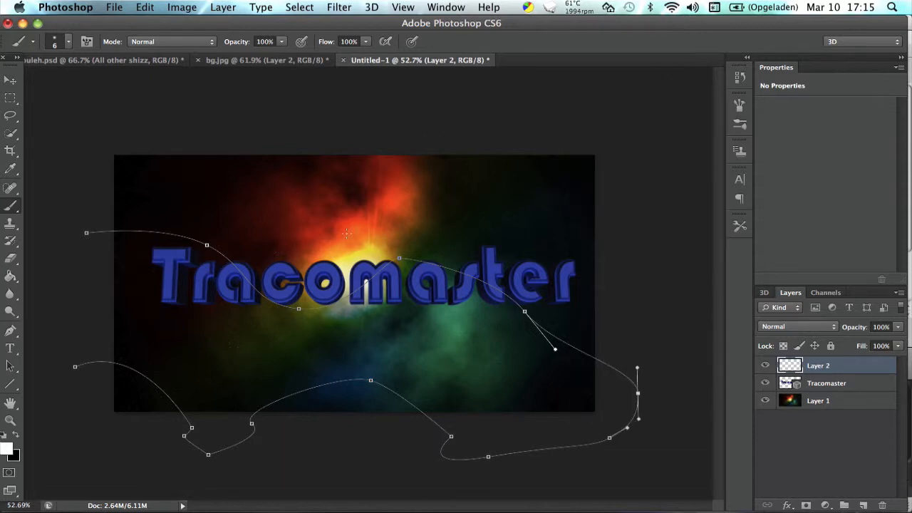
click(741, 105)
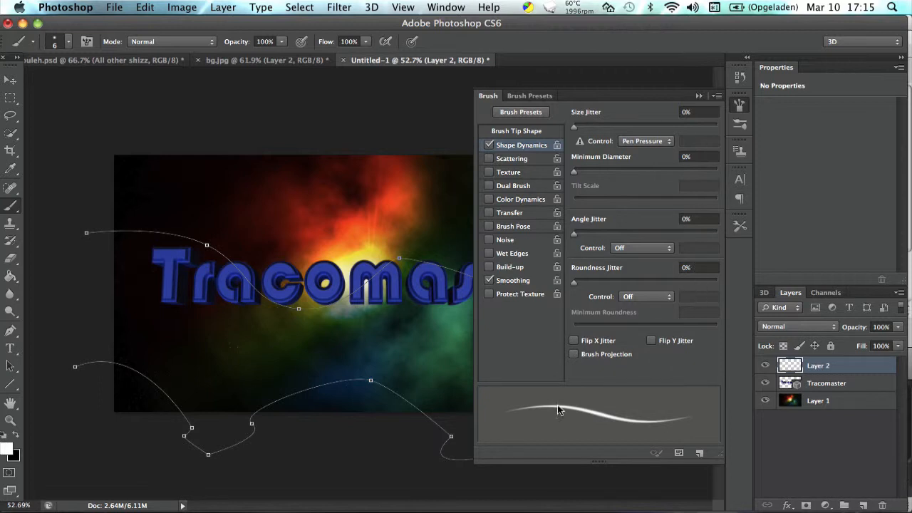
click(698, 95)
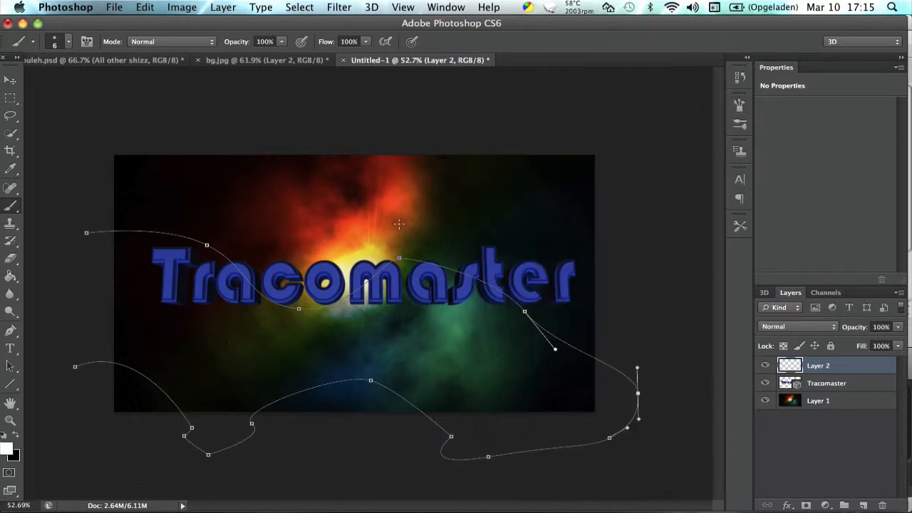
Stroke the wavy path on Layer 2 with the Brush tool, leaving Simulate Pressure off.
key(p)
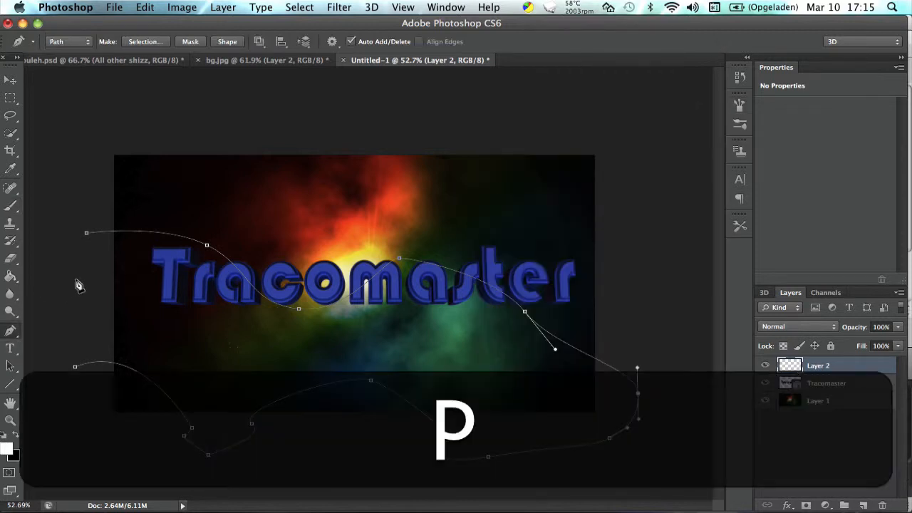
right_click(237, 272)
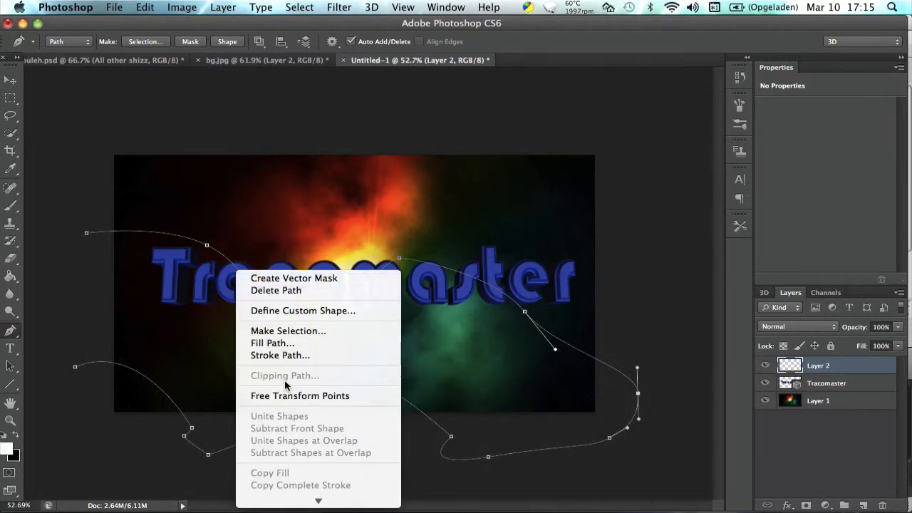
click(283, 361)
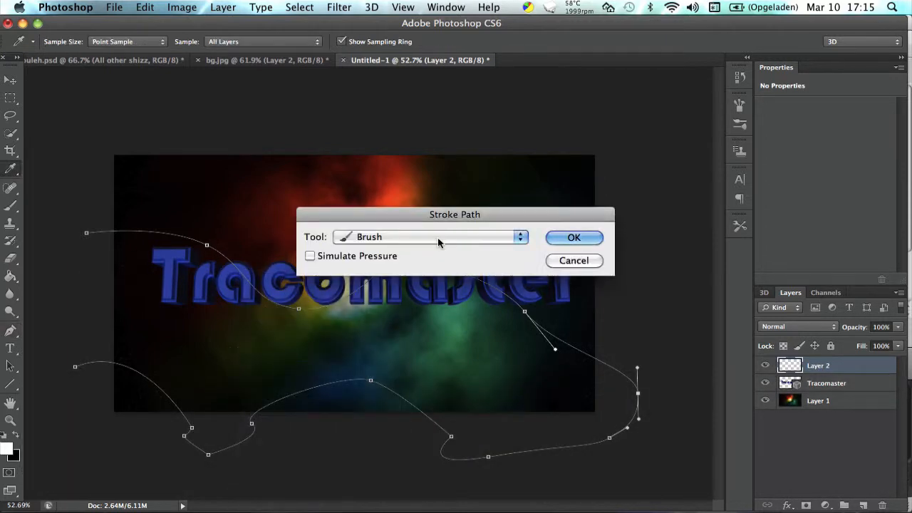
click(384, 238)
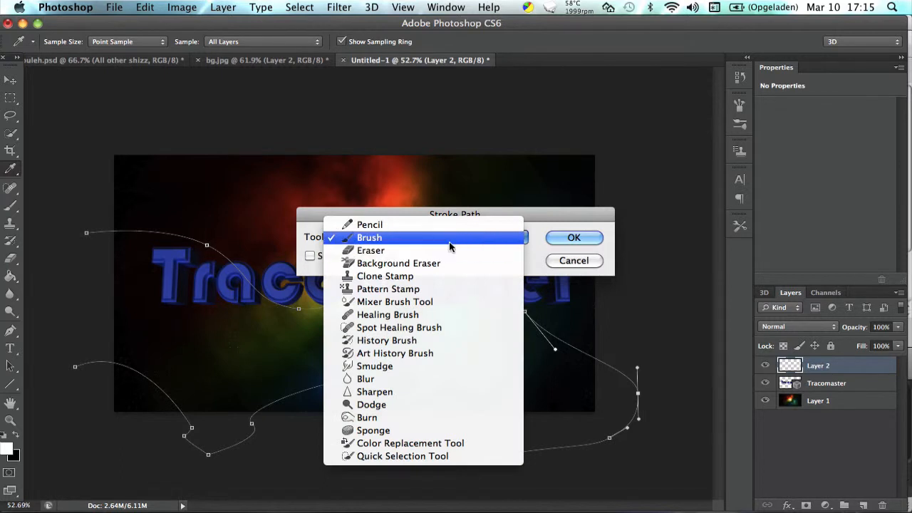
click(449, 241)
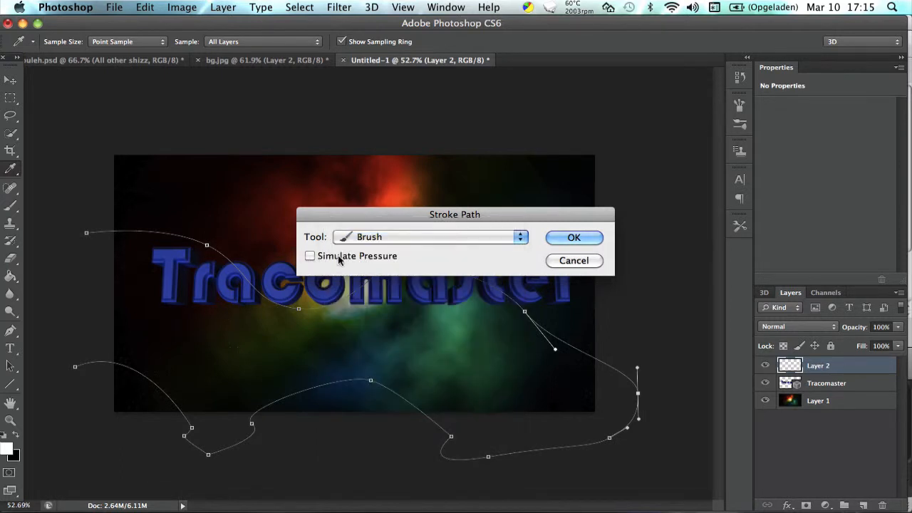
click(560, 241)
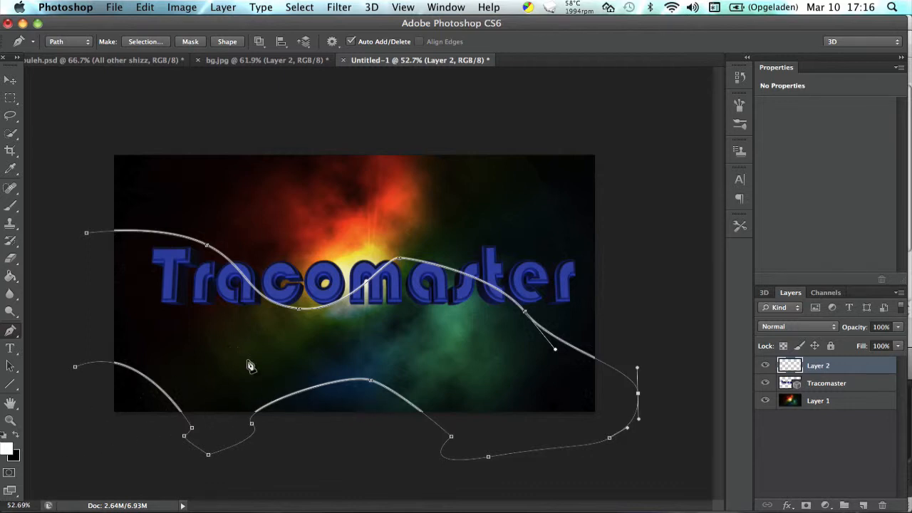
click(6, 450)
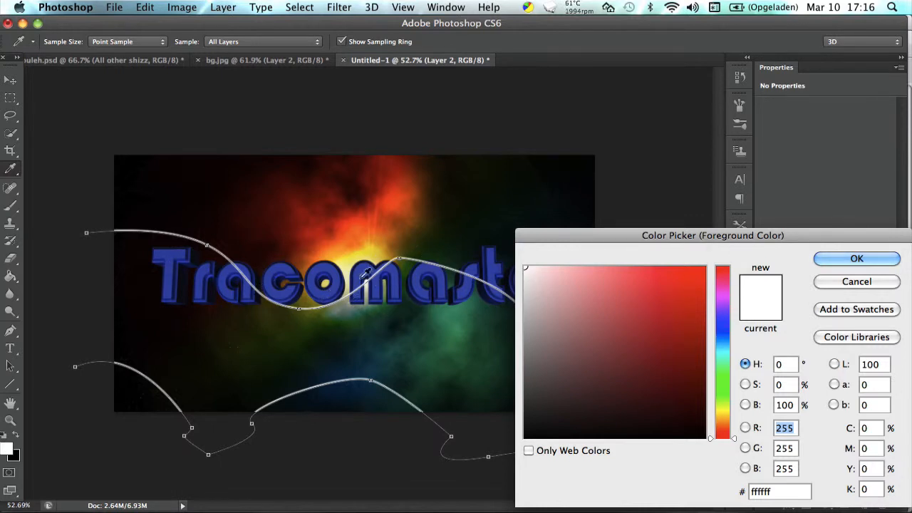
click(698, 267)
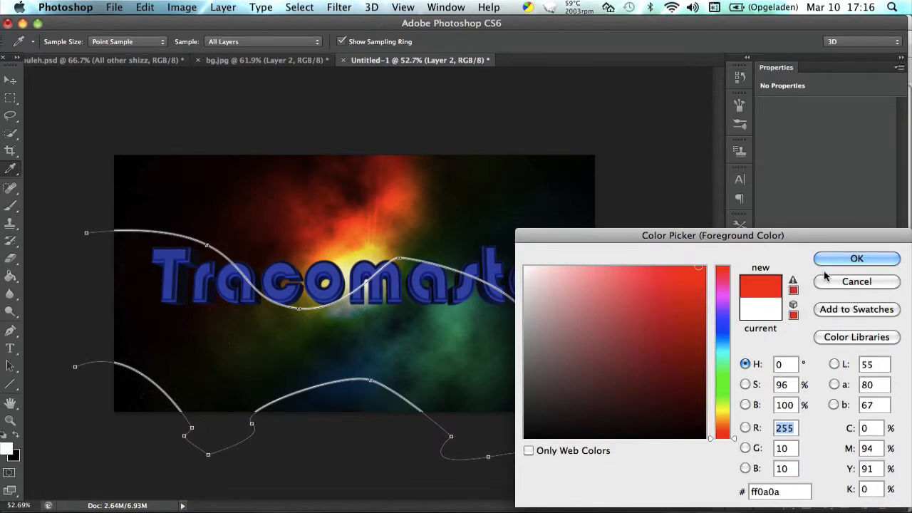
click(851, 259)
Switch to the bg.jpg document and compare its wavy line with Layer 1's Color Overlay effect shown and hidden.
click(219, 60)
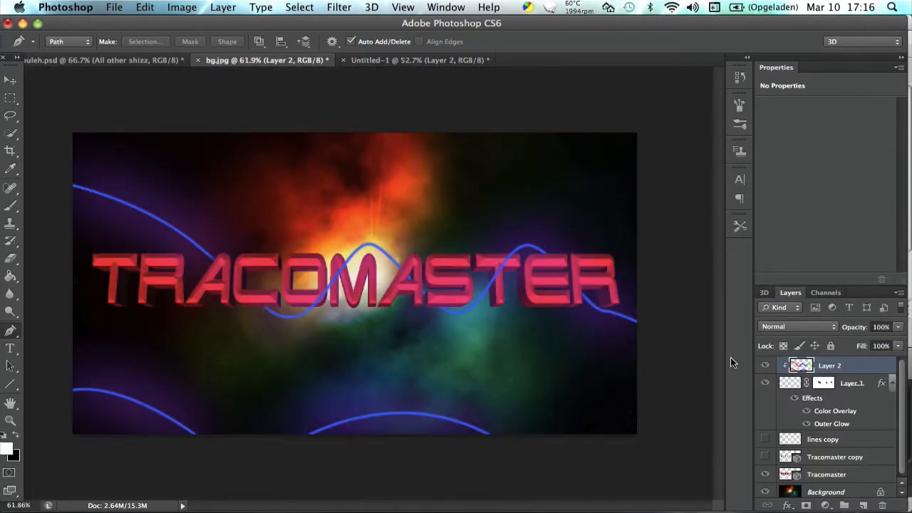
click(807, 412)
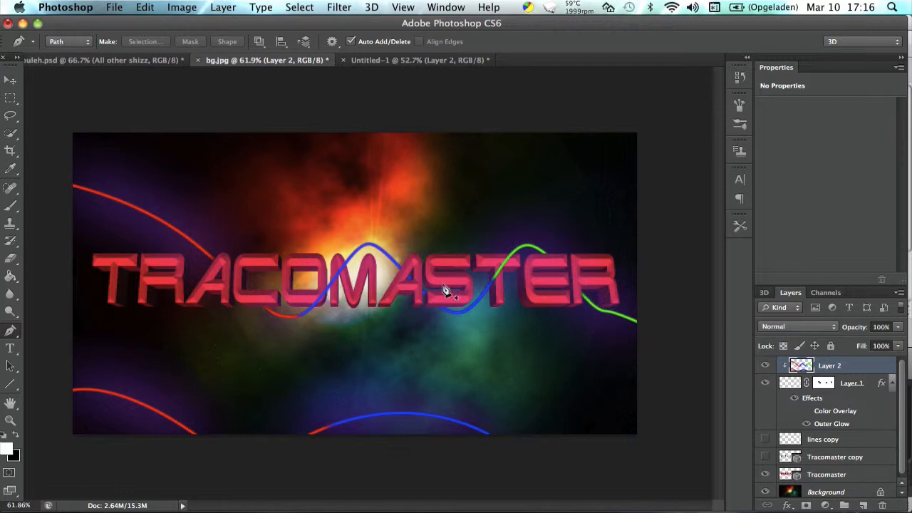
click(806, 412)
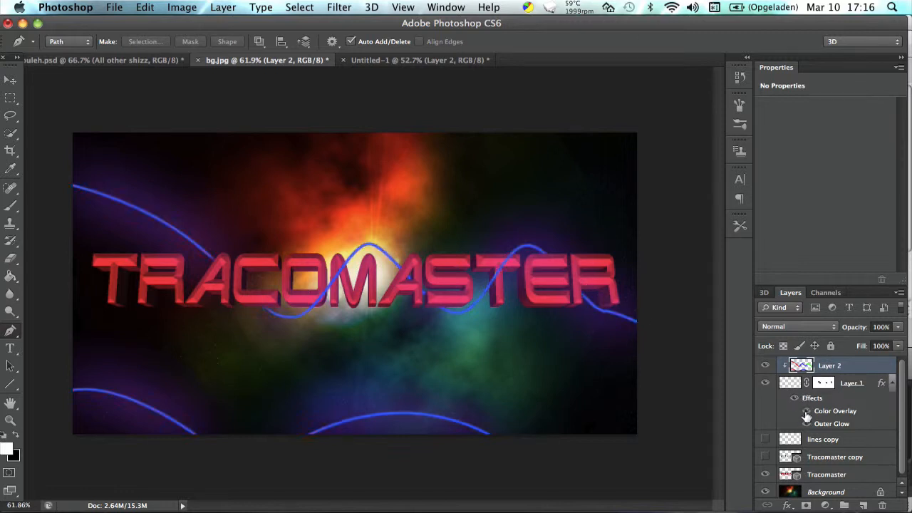
click(805, 414)
click(806, 413)
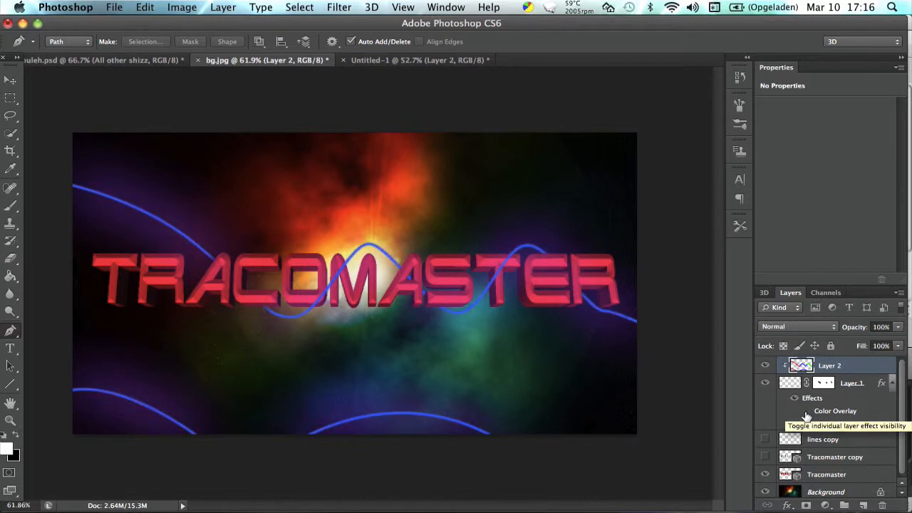
click(806, 414)
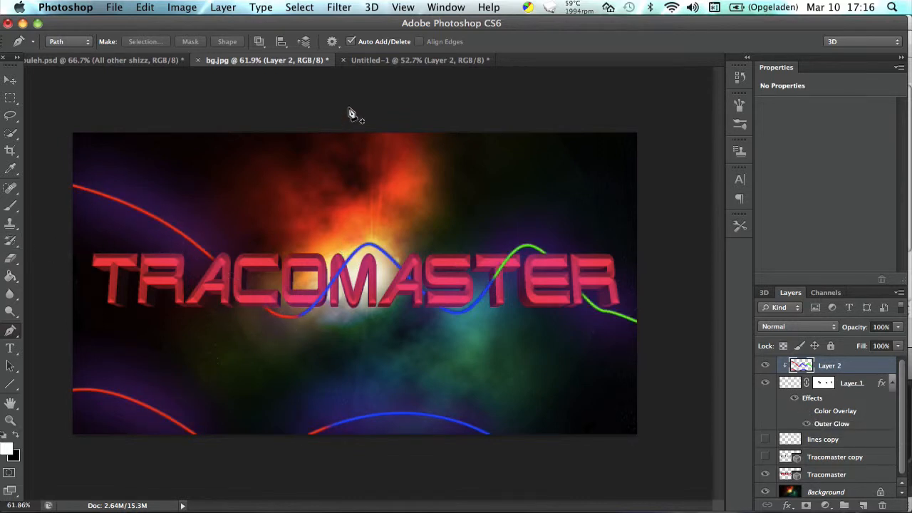
Return to the Untitled-1 document and add a new layer above Layer 2.
click(378, 61)
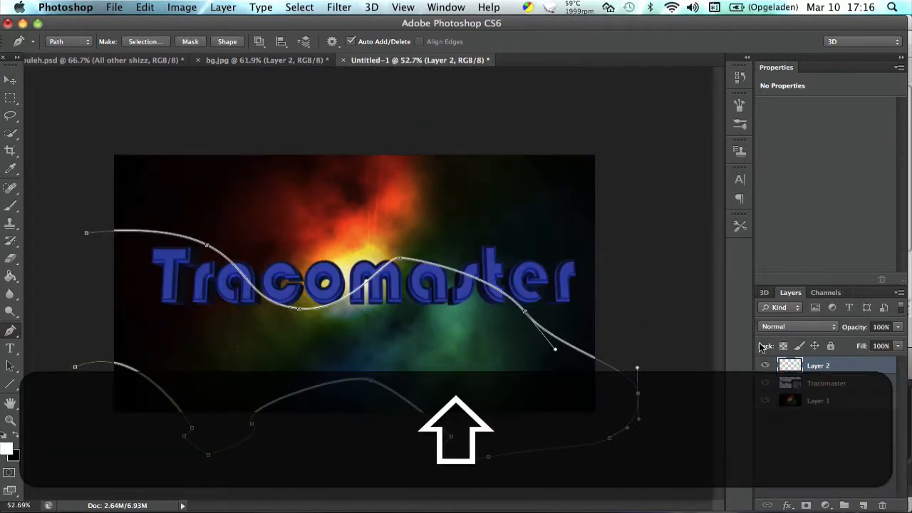
key(super+shift+n)
key(super+shift+Return)
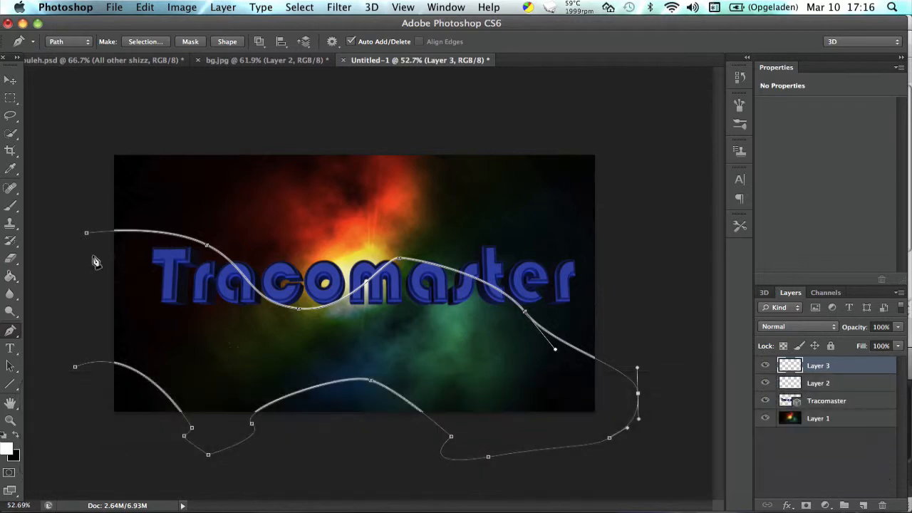
Switch to the Brush tool and set the soft round brush's size to 180 px.
click(15, 206)
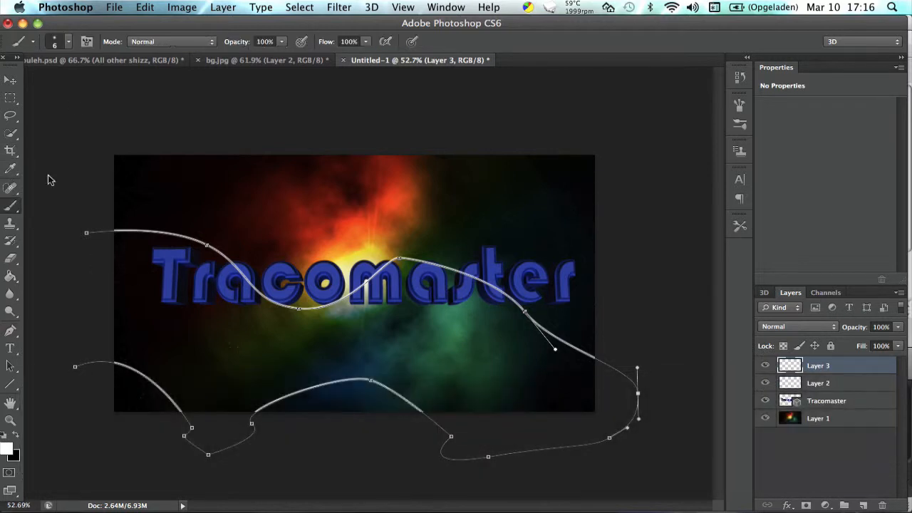
click(67, 44)
mouse_move(85, 81)
mouse_down()
mouse_move(81, 94)
mouse_move(114, 86)
mouse_up()
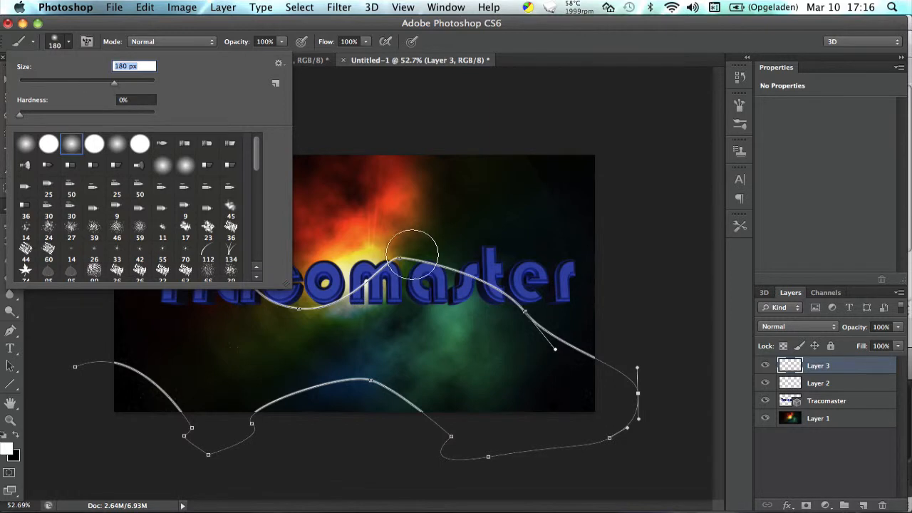
click(63, 45)
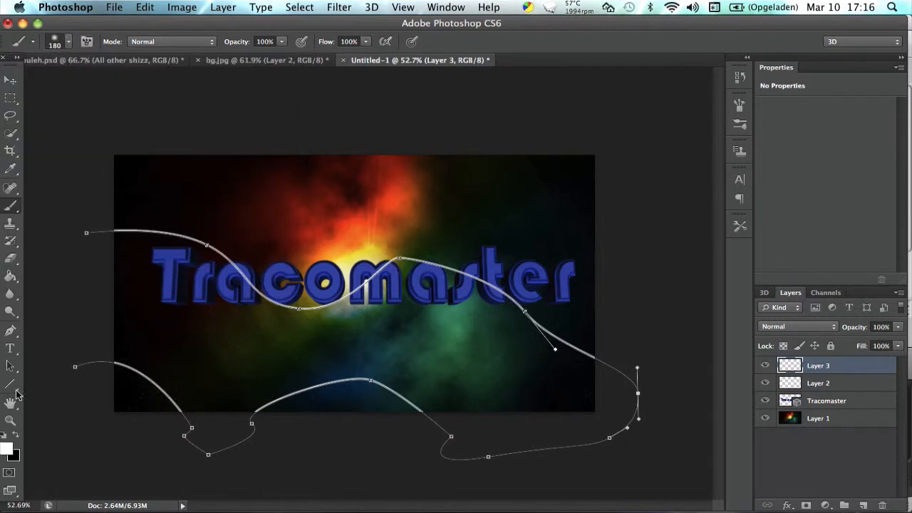
Set the foreground color to green (00ff00) and paint a soft stroke along the path from the canvas's left edge to the "m".
click(9, 450)
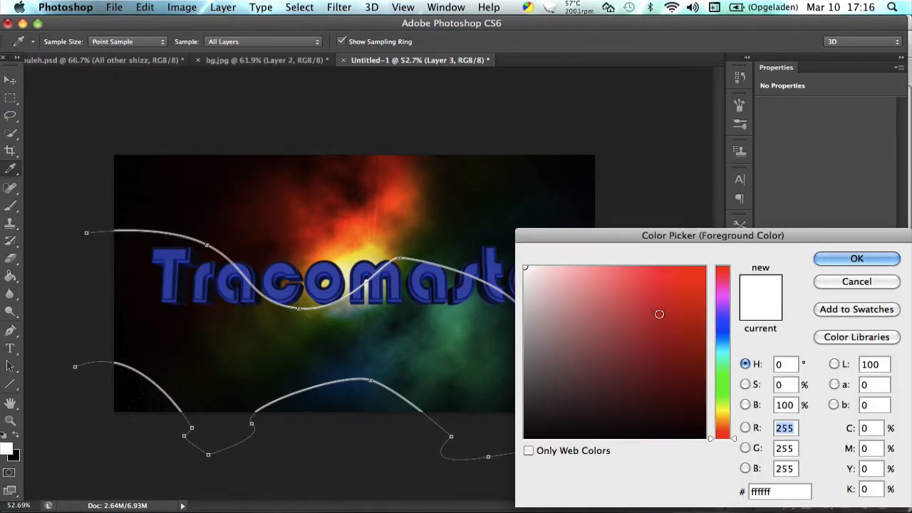
drag(658, 315, 709, 263)
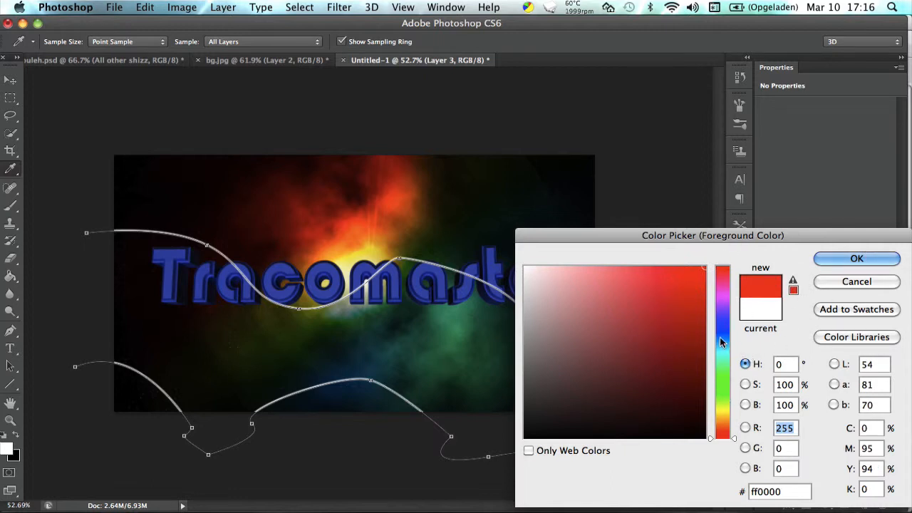
click(724, 378)
click(724, 380)
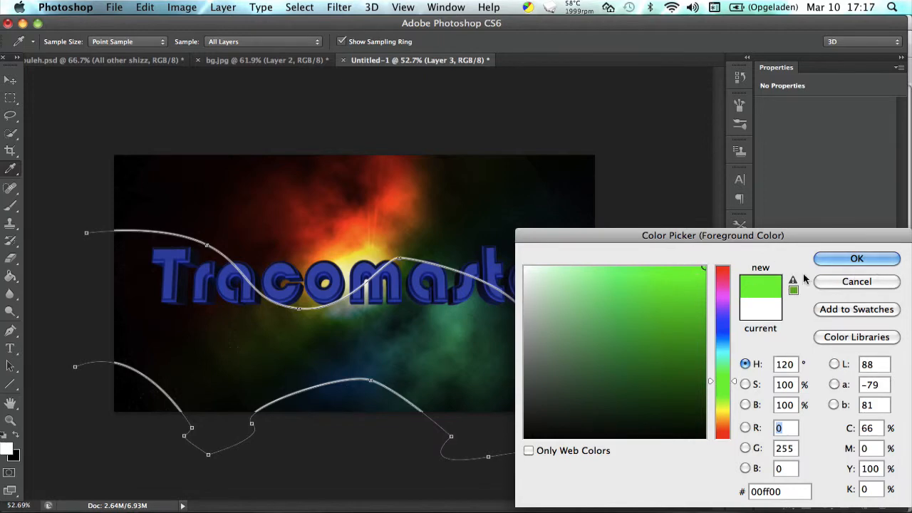
double_click(753, 492)
click(842, 256)
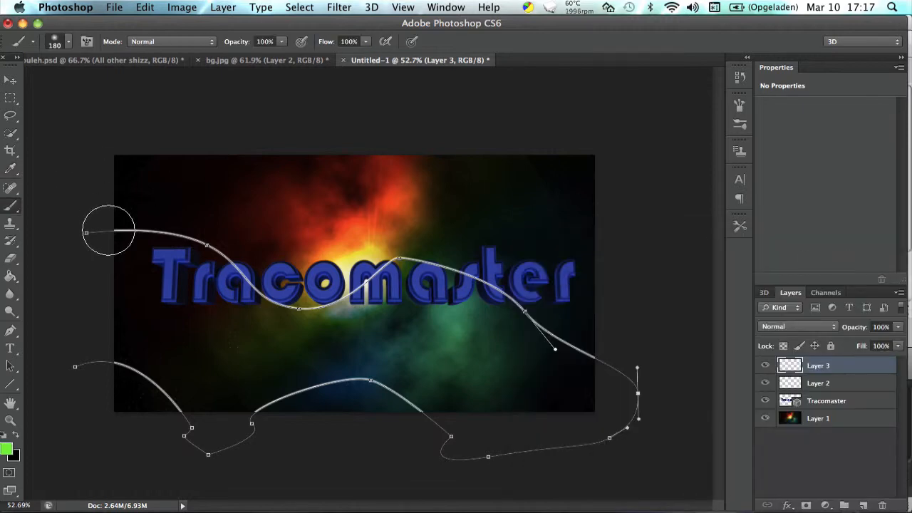
mouse_move(111, 240)
mouse_down()
mouse_move(203, 242)
mouse_move(298, 306)
mouse_move(366, 284)
mouse_up()
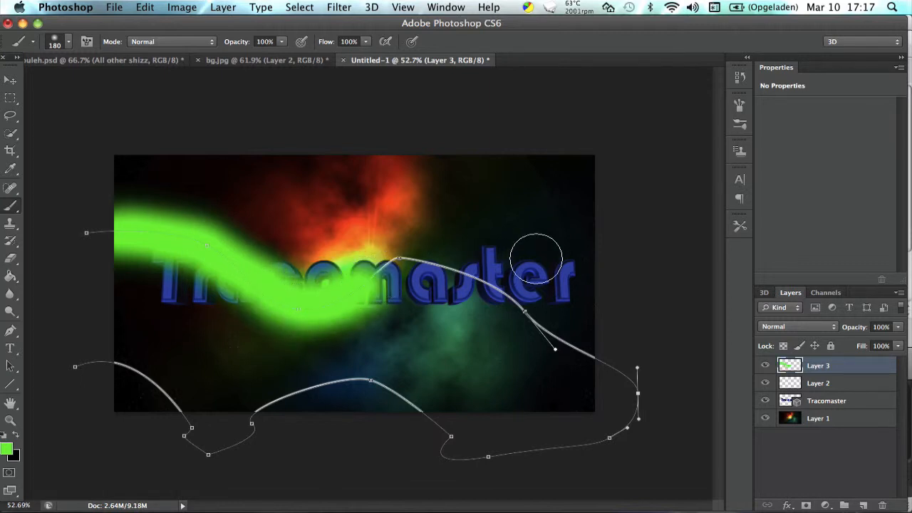
Try painting the right half of the upper line with broad blue strokes, and undo them.
click(6, 452)
drag(726, 381, 721, 323)
click(828, 258)
mouse_move(390, 264)
mouse_down()
mouse_move(424, 257)
mouse_move(487, 276)
mouse_move(631, 372)
mouse_up()
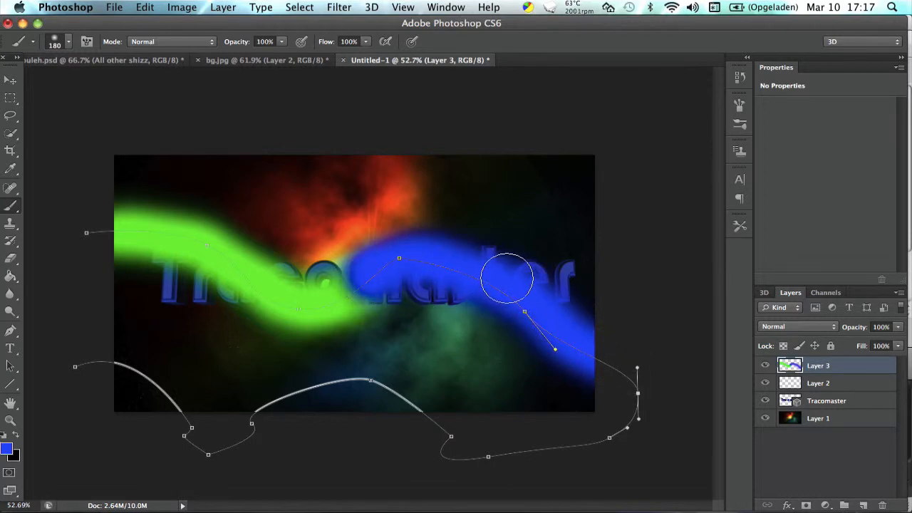
click(555, 173)
drag(554, 322, 488, 264)
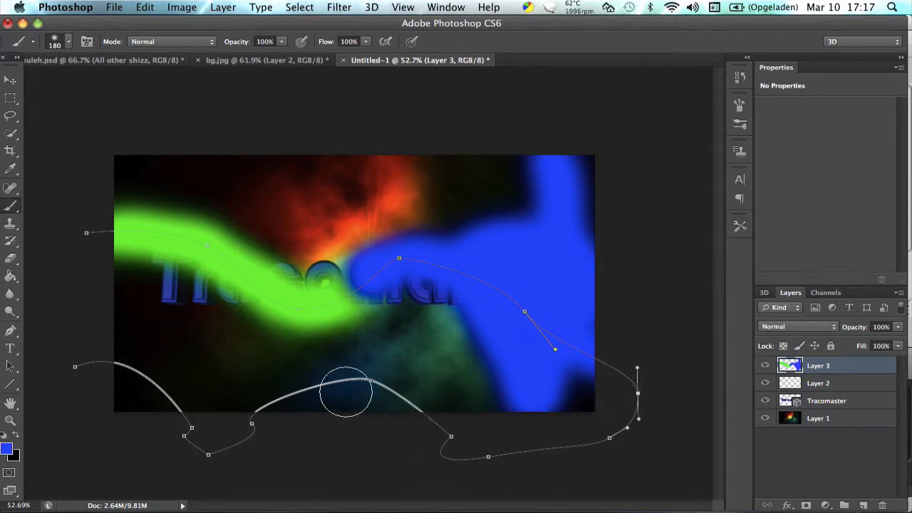
key(alt+super+z)
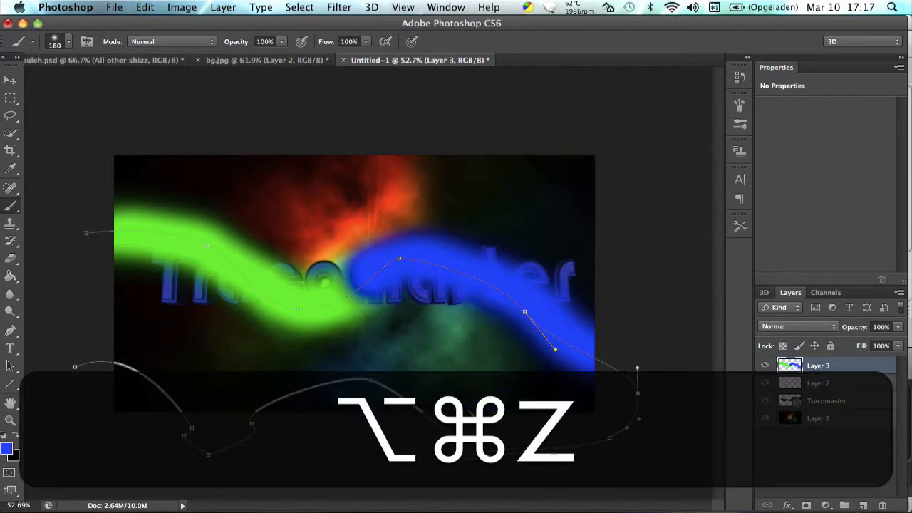
key(alt+super+z)
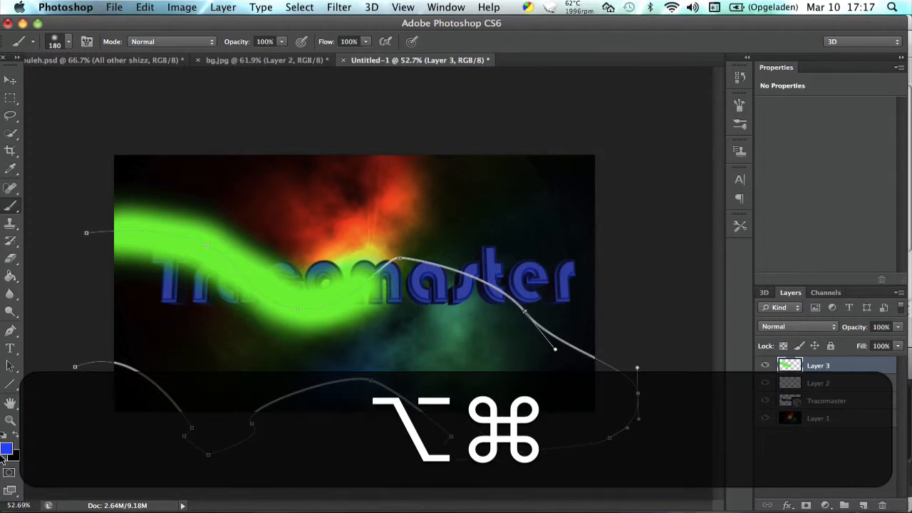
Set the foreground color to 00ff00 and paint soft green strokes over the remaining upper line and the lower curves of the path.
click(6, 448)
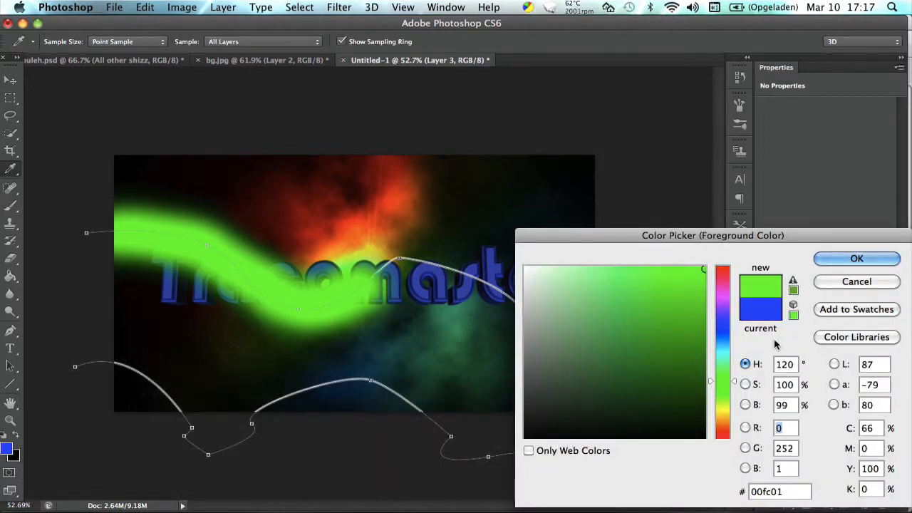
click(768, 491)
double_click(767, 490)
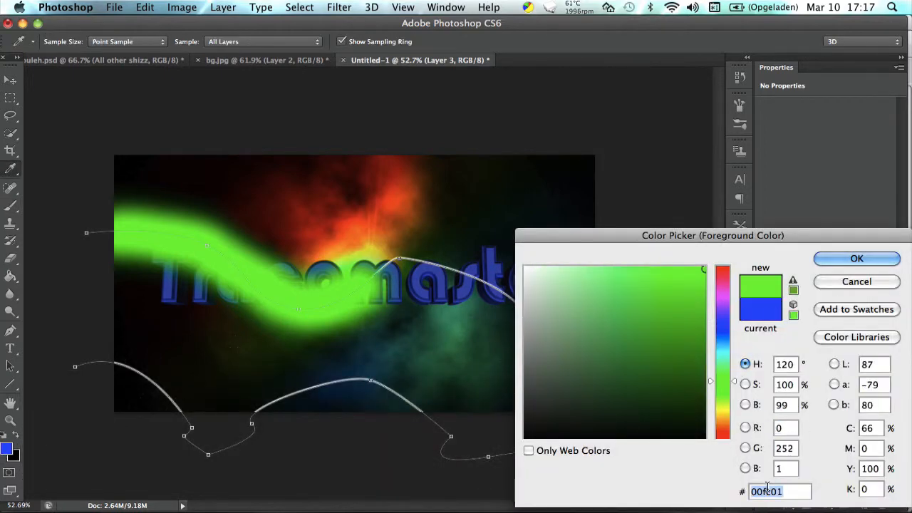
text(f)
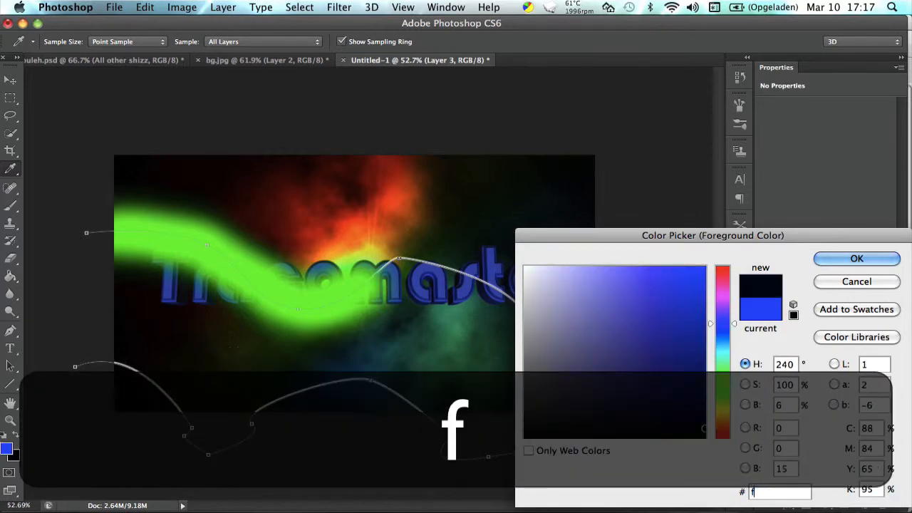
key(BackSpace)
text(00ff00)
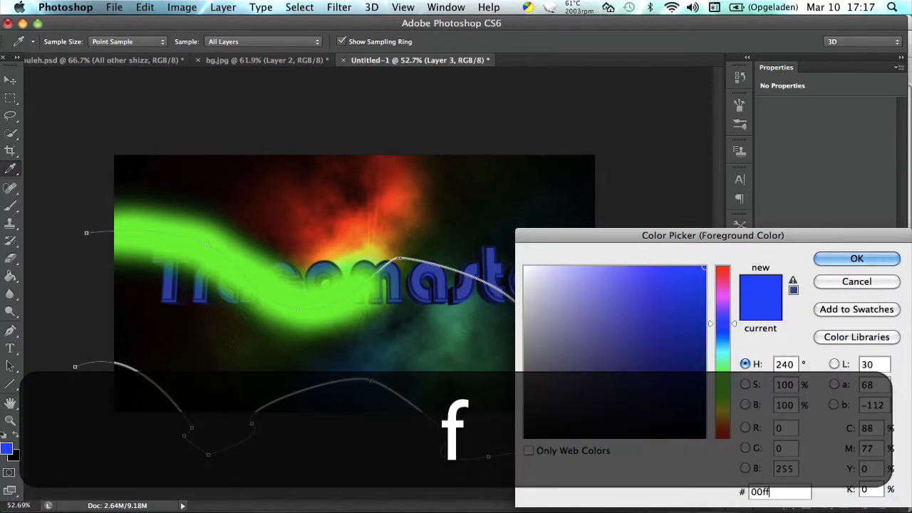
key(Return)
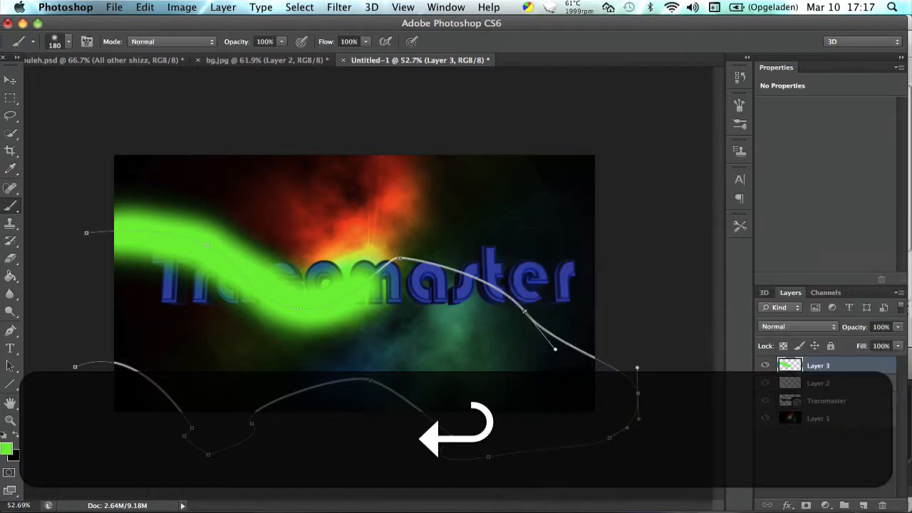
mouse_move(384, 268)
mouse_down()
mouse_move(516, 287)
mouse_move(633, 372)
mouse_move(562, 365)
mouse_move(513, 315)
mouse_move(446, 280)
mouse_up()
mouse_move(446, 436)
mouse_down()
mouse_move(404, 390)
mouse_move(302, 385)
mouse_move(236, 420)
mouse_move(258, 449)
mouse_move(204, 435)
mouse_move(131, 355)
mouse_move(40, 354)
mouse_up()
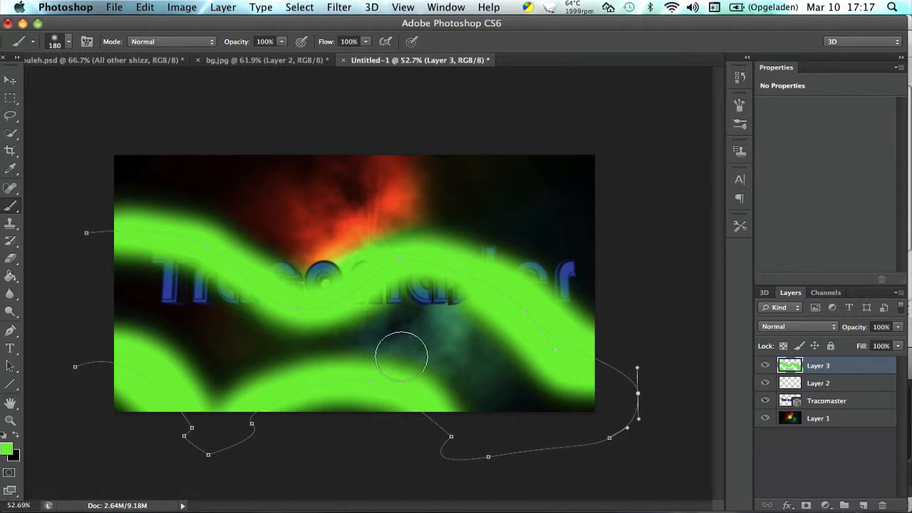
Select Layer 2 and use the Pen tool to dismiss the work path from the canvas.
click(826, 385)
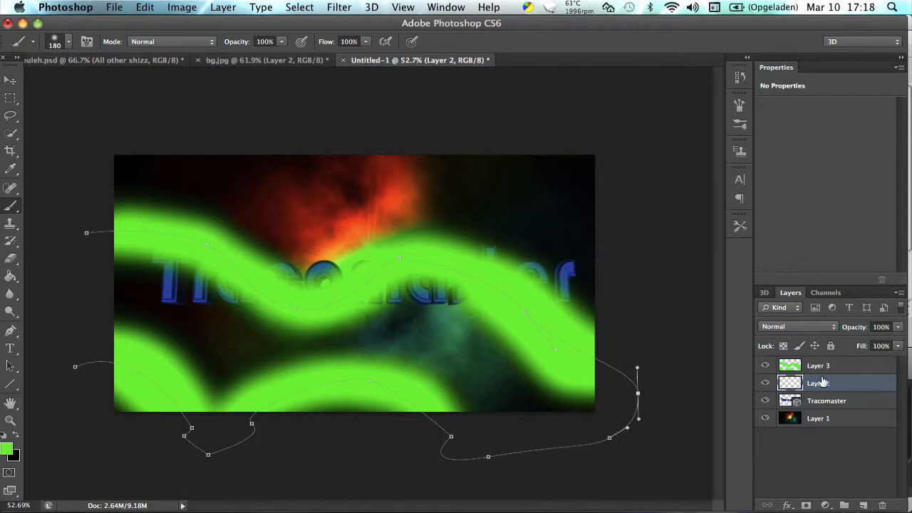
click(10, 332)
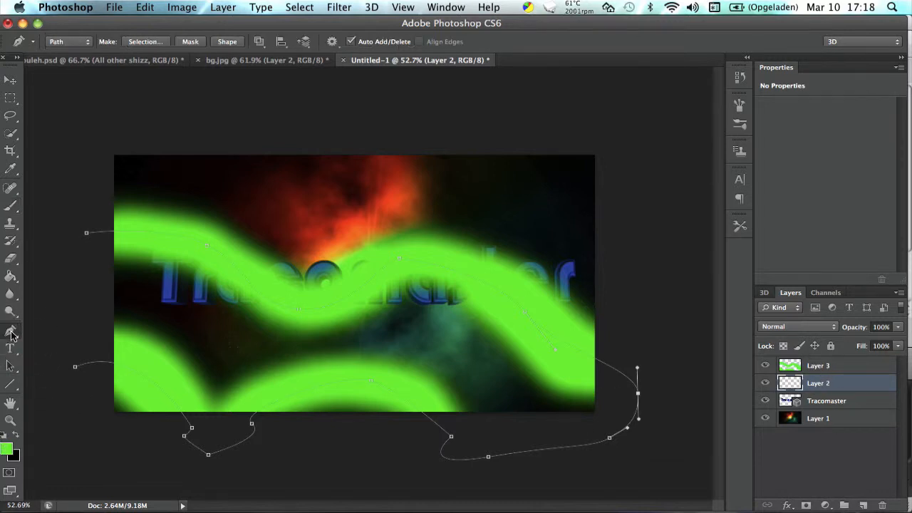
key(Return)
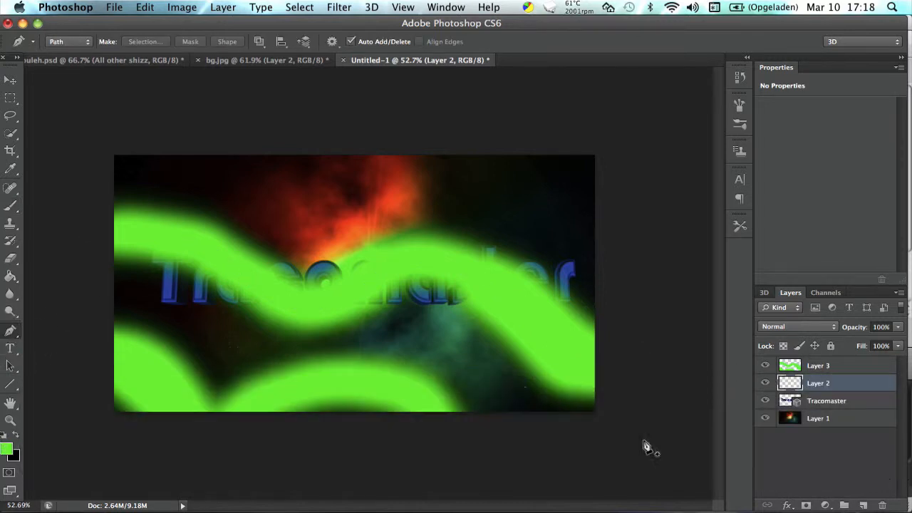
key(super+z)
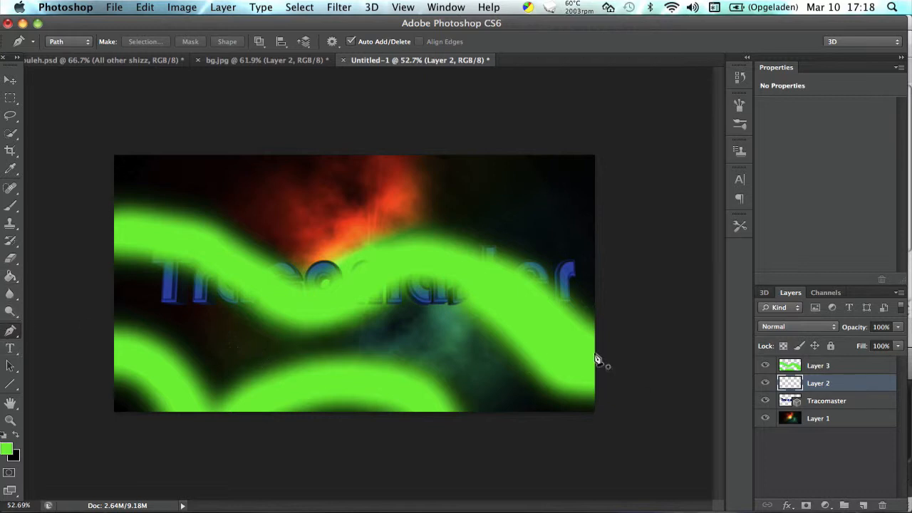
key(super+j)
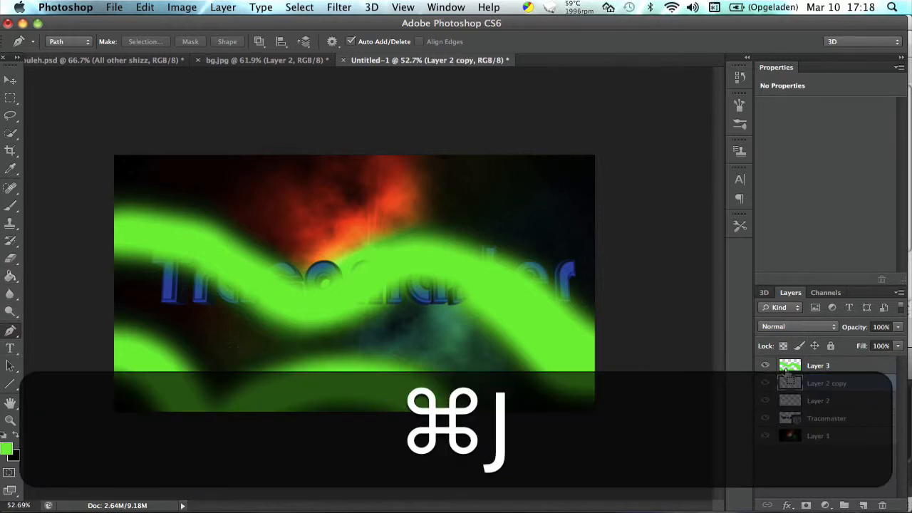
key(BackSpace)
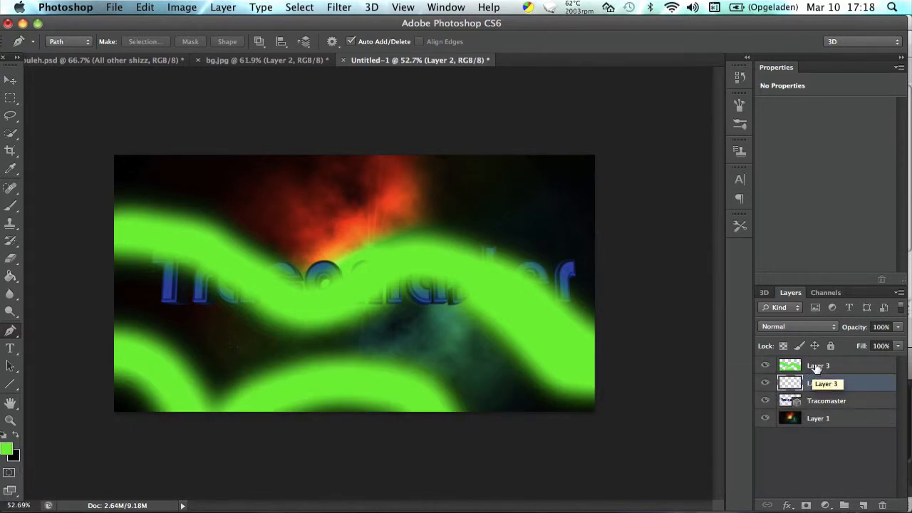
Clip Layer 3 to Layer 2 as a clipping mask so the green paint colors only the stroked line.
click(816, 366)
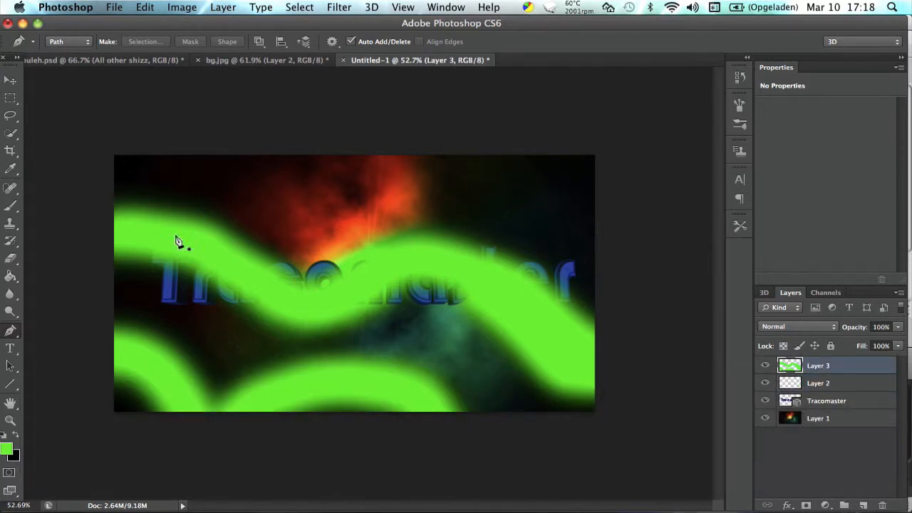
key(alt)
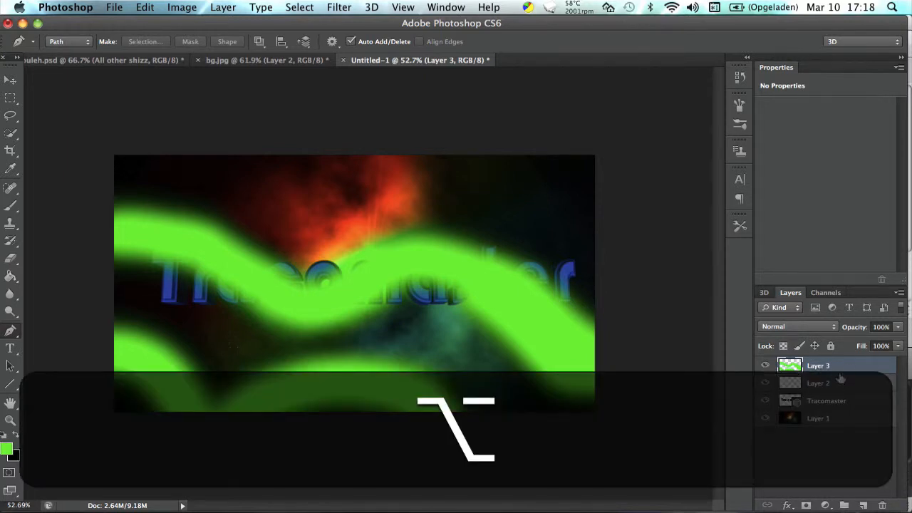
key(alt)
alt+click(843, 367)
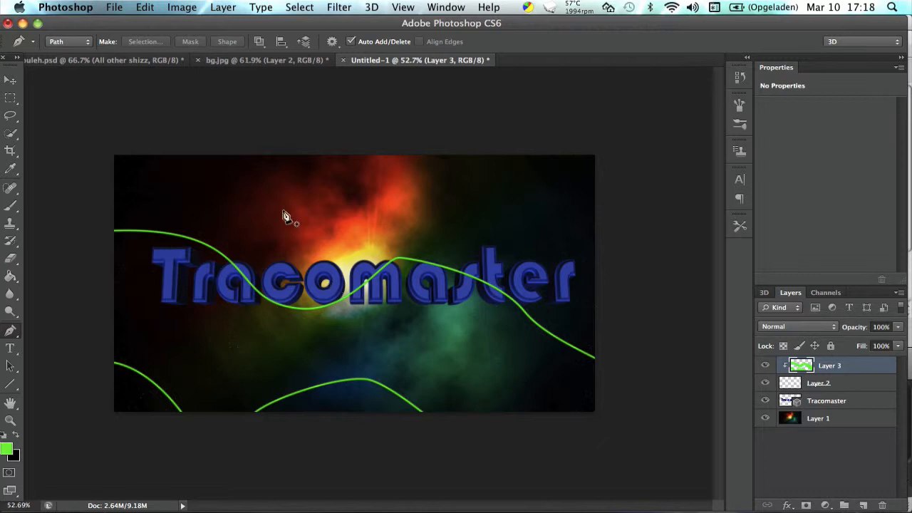
View the bg.jpg example, return to Untitled-1, and select the Brush tool with the default black and white colors.
click(257, 57)
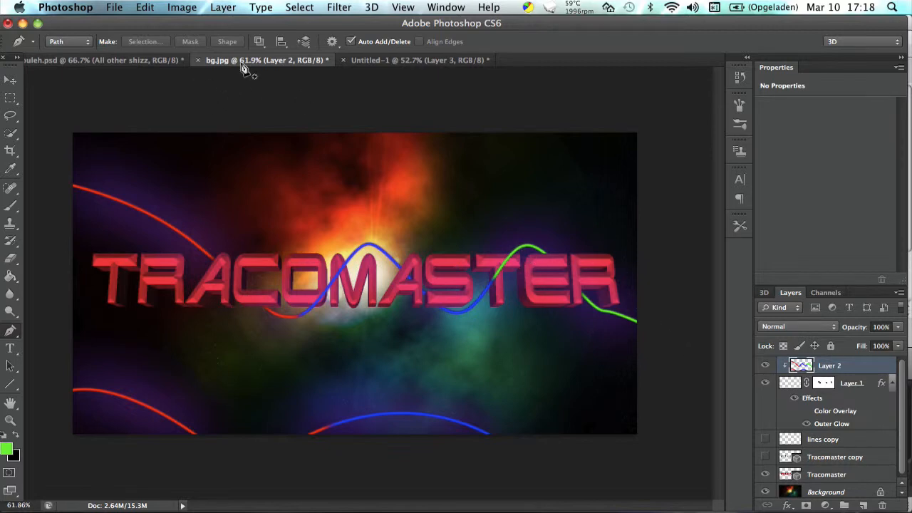
click(395, 60)
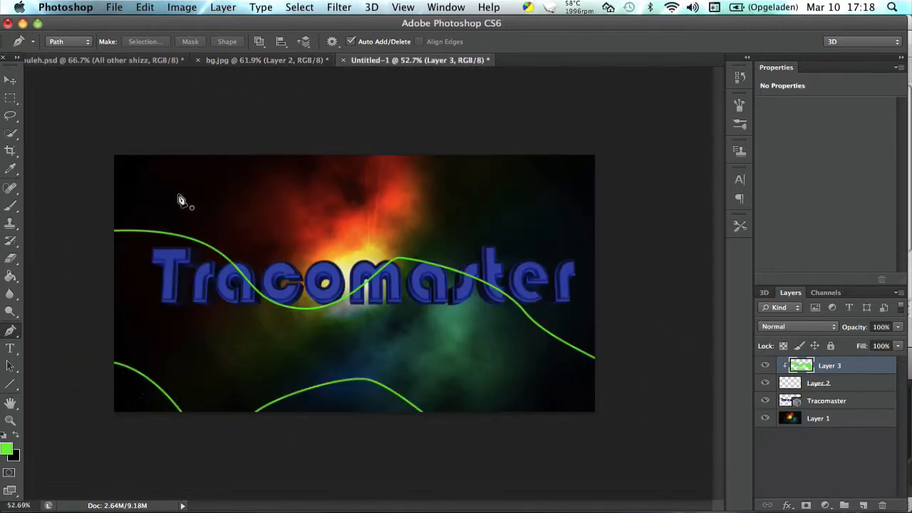
click(5, 435)
click(10, 205)
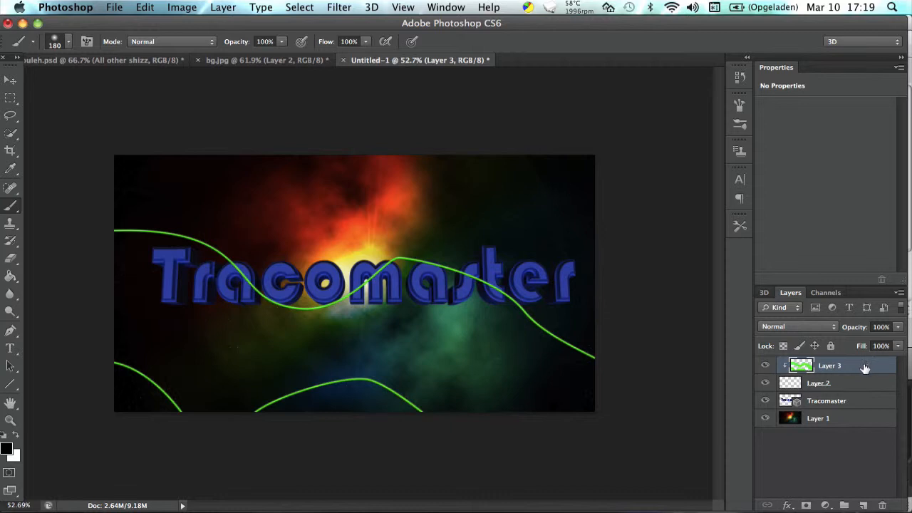
Rename Layer 2 as "lines" and Layer 3 as "colour".
click(844, 384)
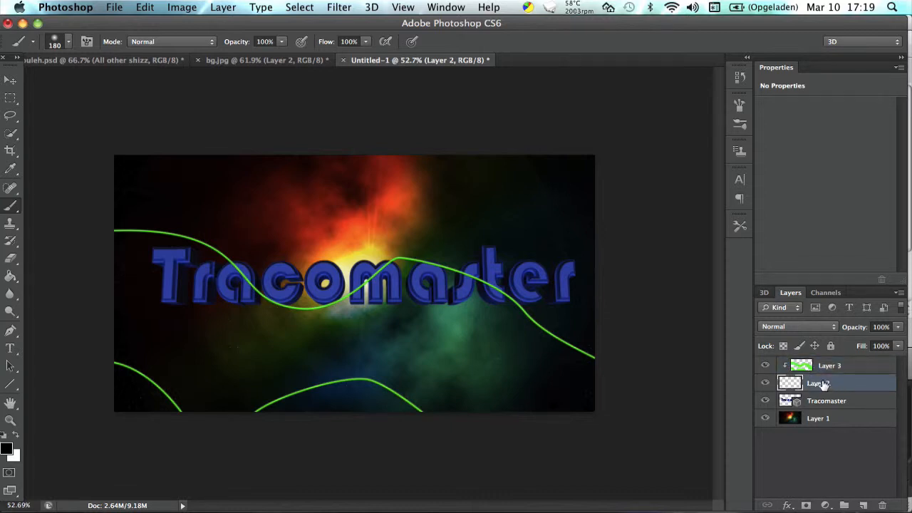
text(lines)
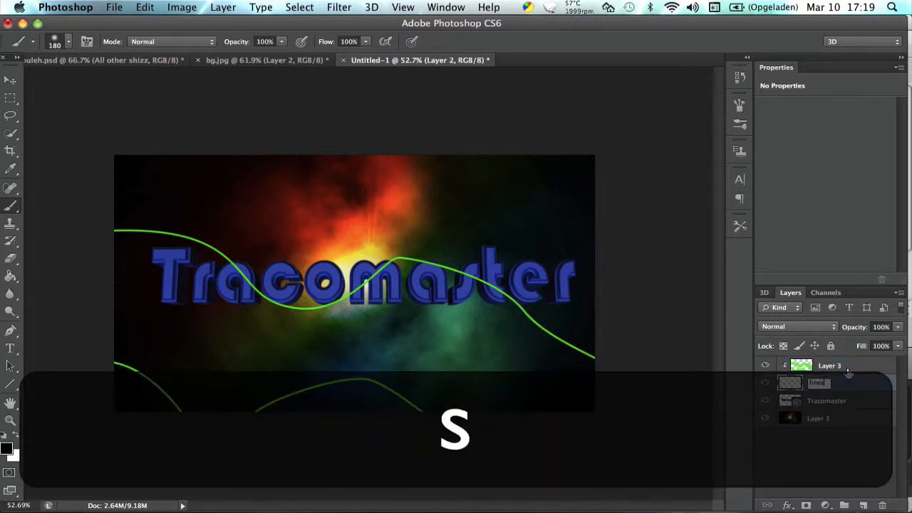
double_click(839, 365)
text(colour)
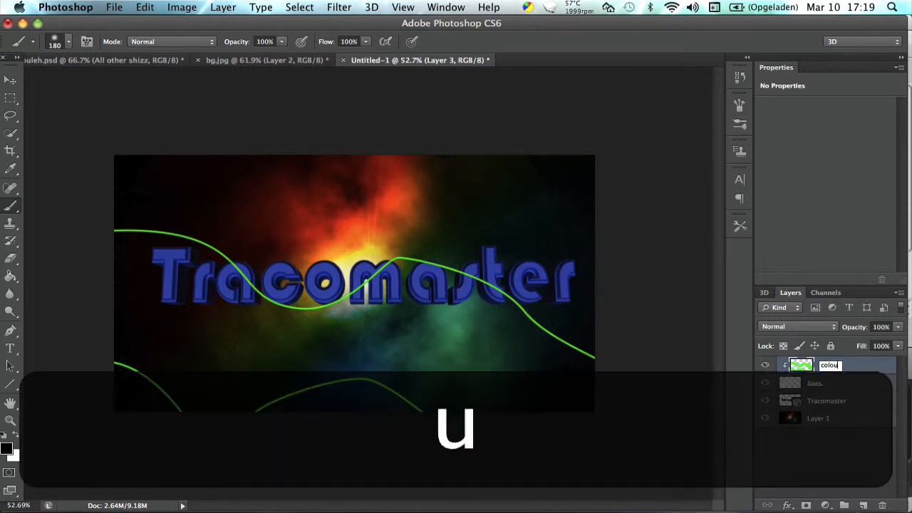
key(Return)
Add a layer mask to the "lines" layer.
click(865, 383)
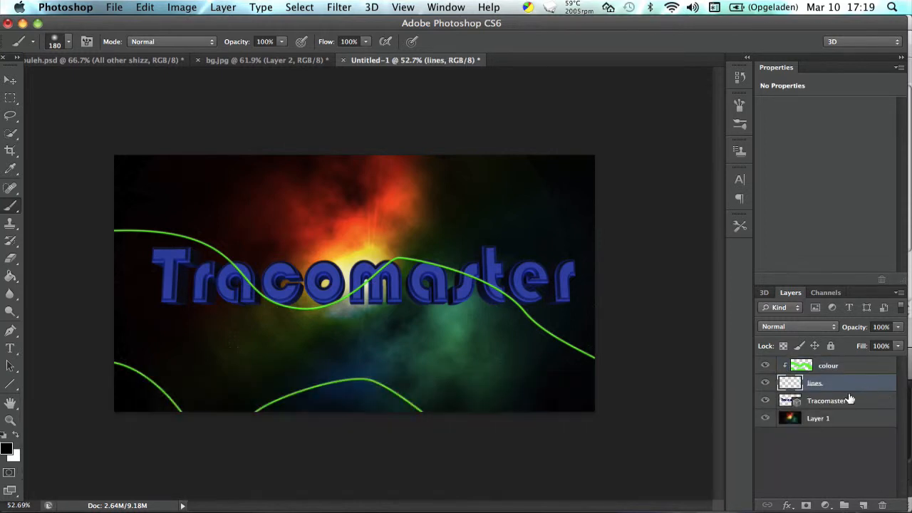
click(807, 505)
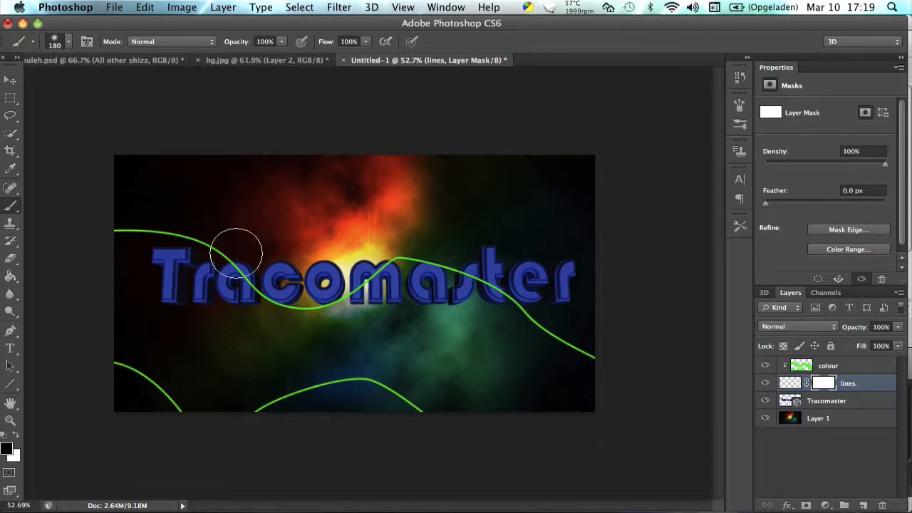
Set the round brush to a size of 50 px and a hardness of 21% for painting on the mask.
scroll(234, 253, up, 6)
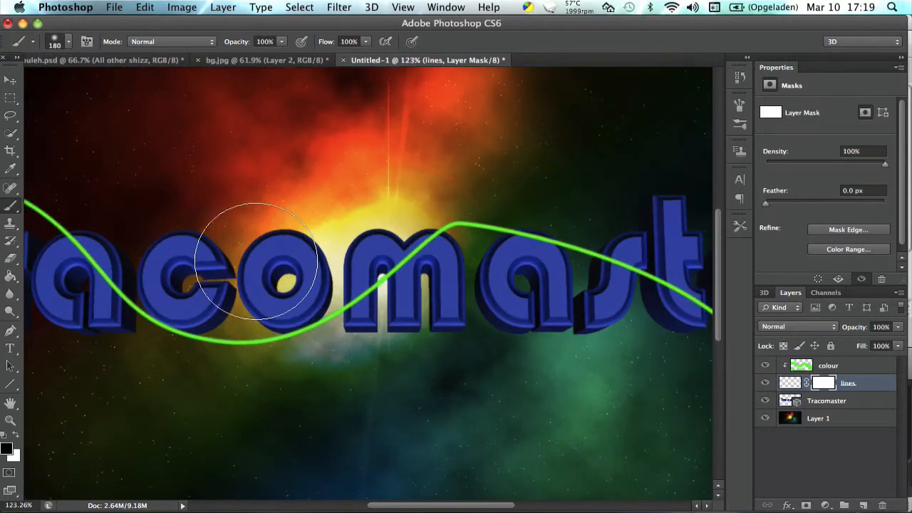
scroll(257, 261, left, 10)
scroll(258, 260, right, 15)
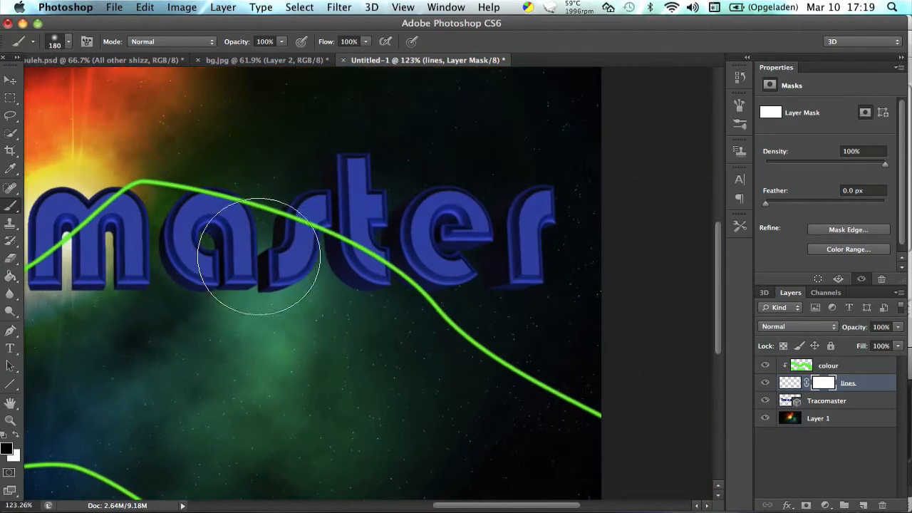
scroll(191, 293, left, 15)
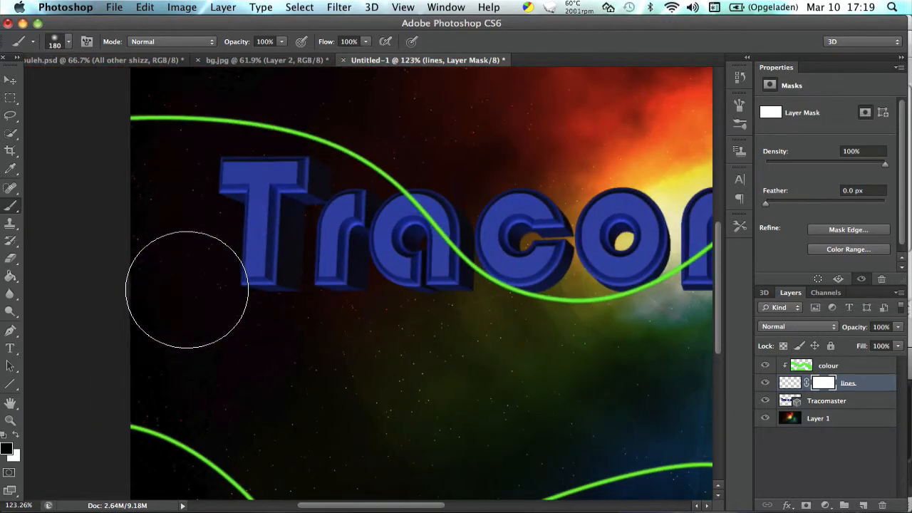
scroll(158, 299, up, 3)
scroll(157, 306, right, 5)
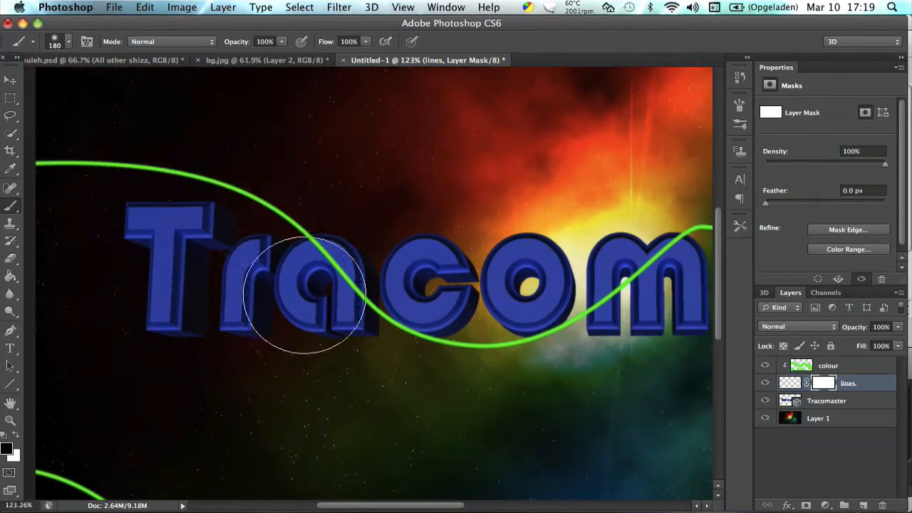
key(bracketleft)
key(bracketleft)
key(bracketleft)
key(bracketleft)
key(bracketleft)
key(bracketleft)
key(bracketleft)
key(bracketleft)
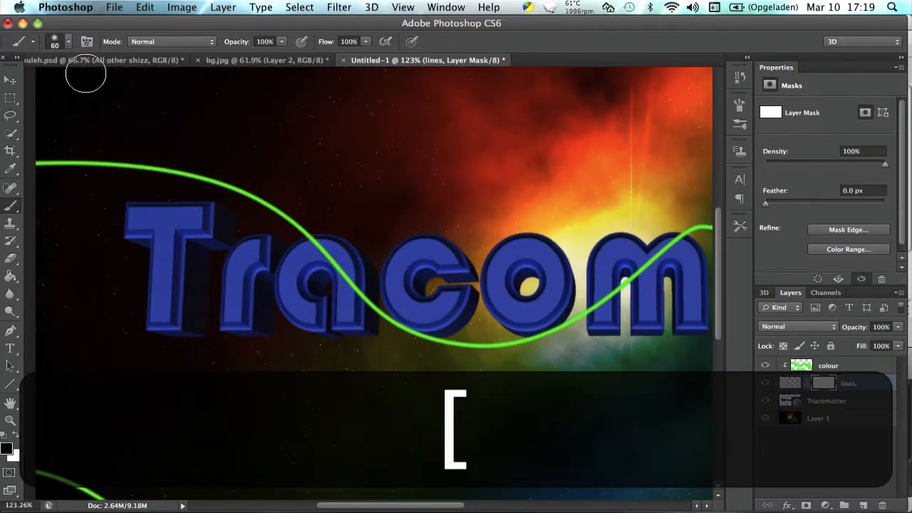
click(68, 43)
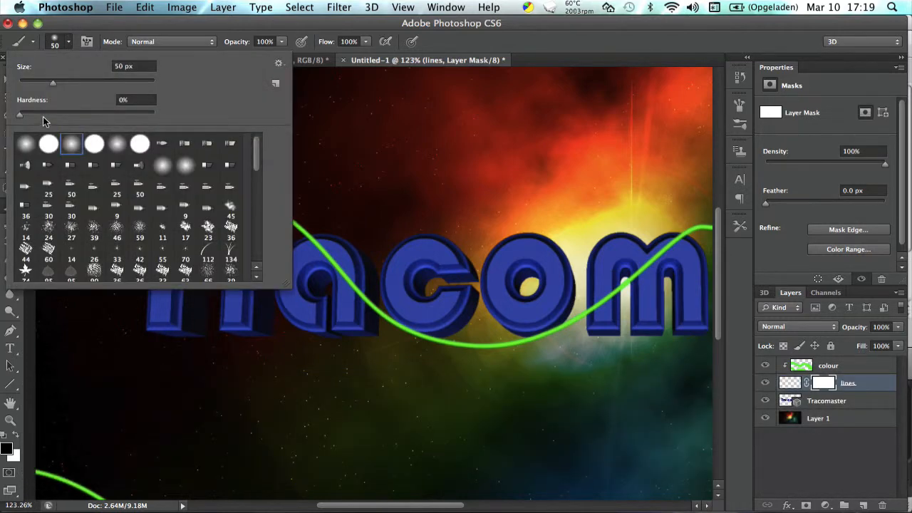
click(45, 114)
click(61, 43)
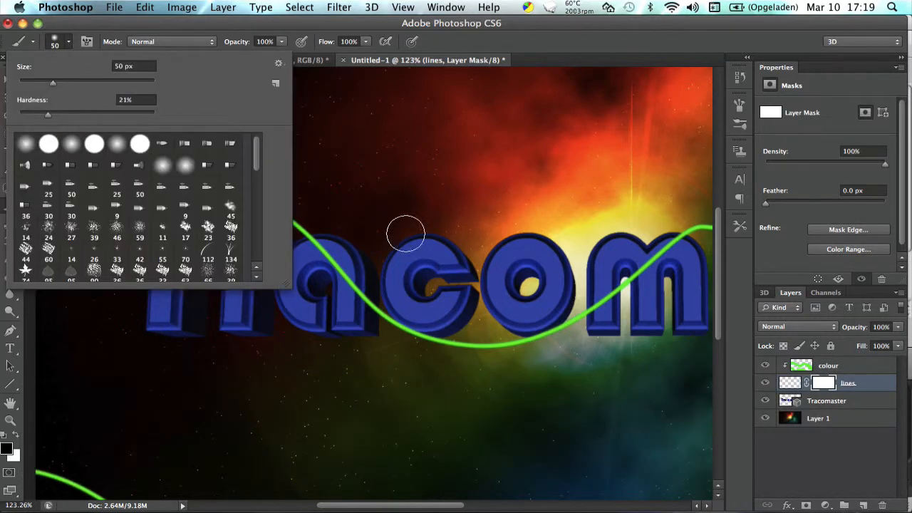
click(65, 38)
Reduce the brush to 30 px and paint black on the lines mask to hide the line across the first "a".
scroll(332, 234, up, 5)
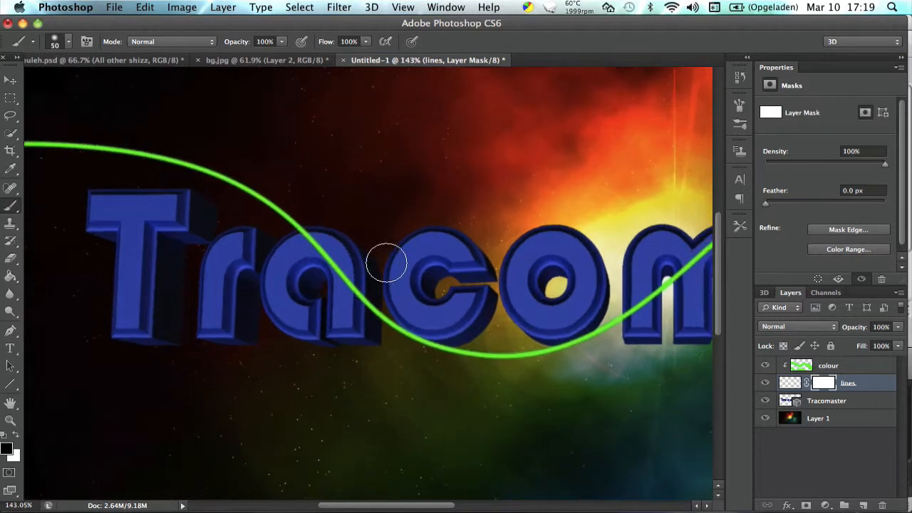
scroll(386, 264, up, 8)
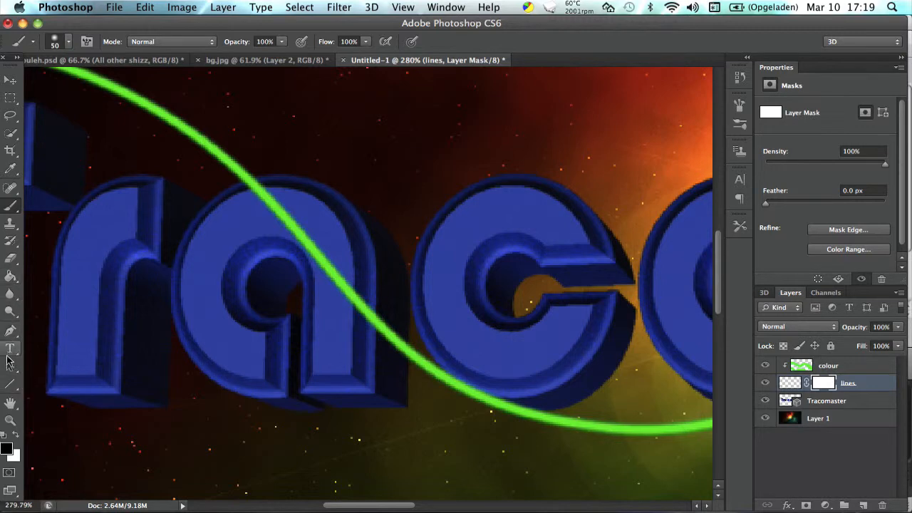
drag(10, 365, 57, 380)
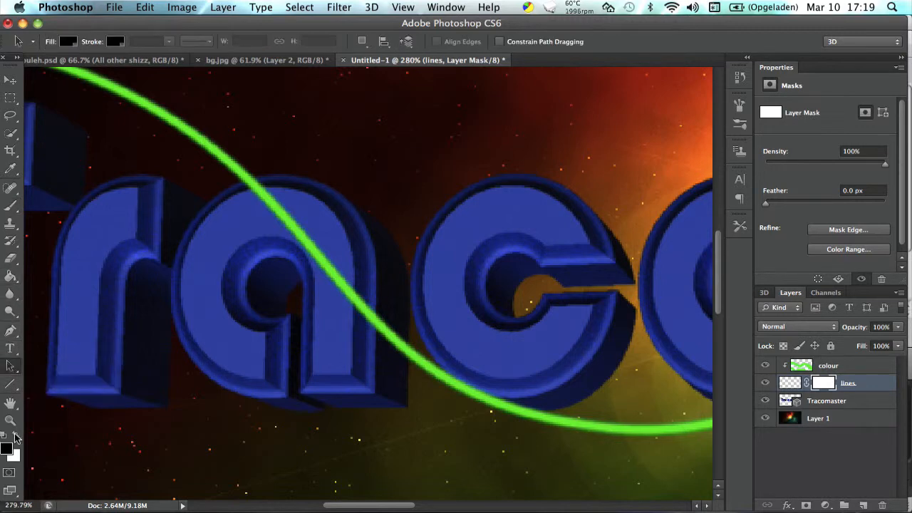
click(6, 421)
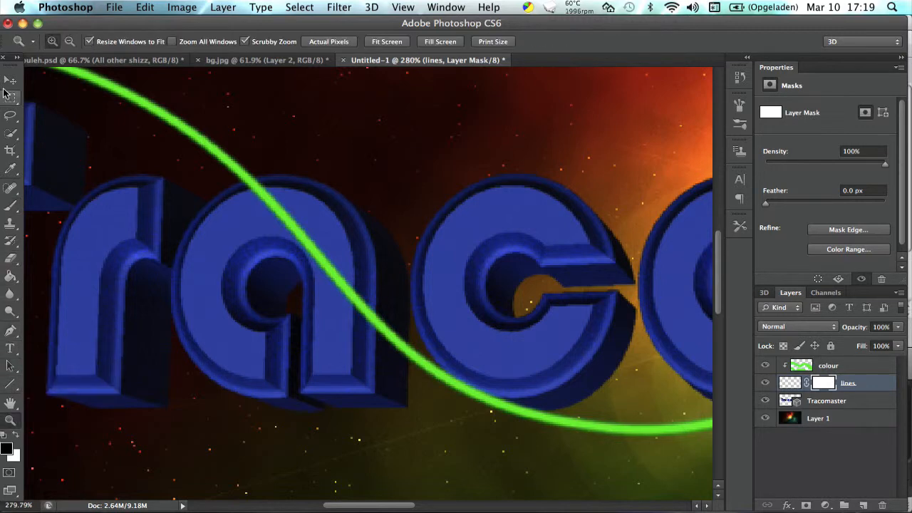
click(10, 205)
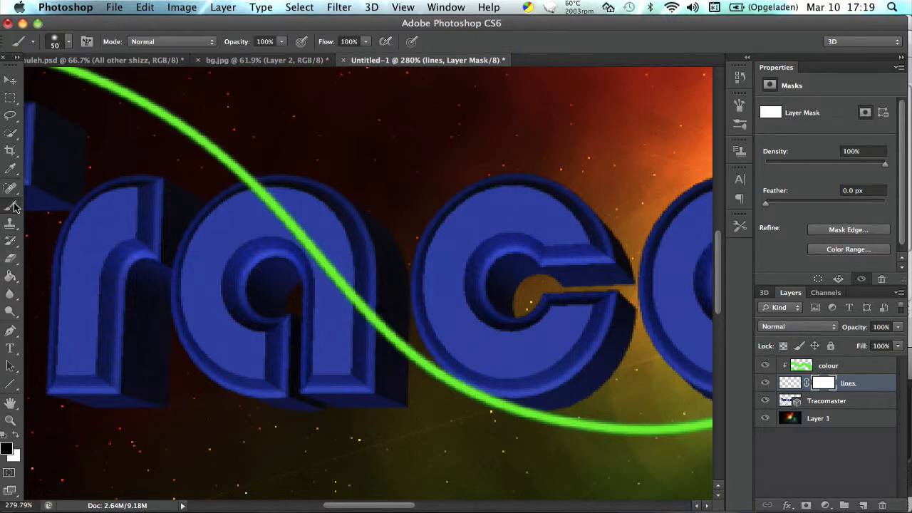
key(bracketleft)
key(bracketleft)
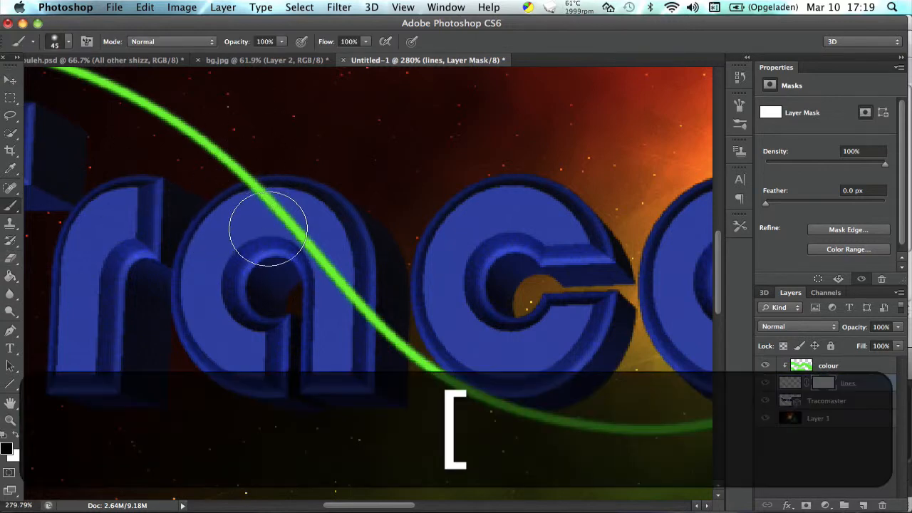
mouse_move(271, 210)
mouse_down()
mouse_move(336, 271)
mouse_move(368, 327)
mouse_up()
Paint black on the lines mask to hide the line where it crosses the second "a" and the "s".
scroll(299, 346, left, 3)
scroll(299, 346, down, 2)
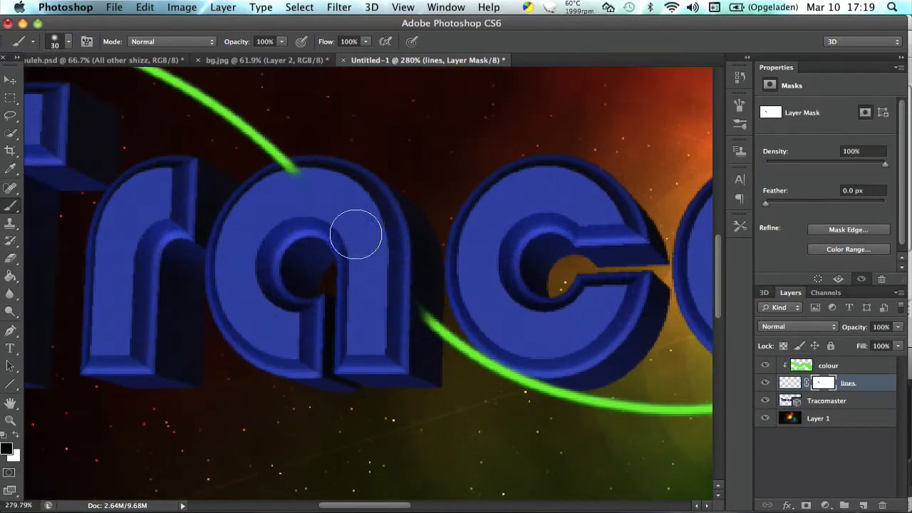
scroll(346, 224, right, 10)
scroll(335, 218, down, 3)
scroll(335, 219, left, 6)
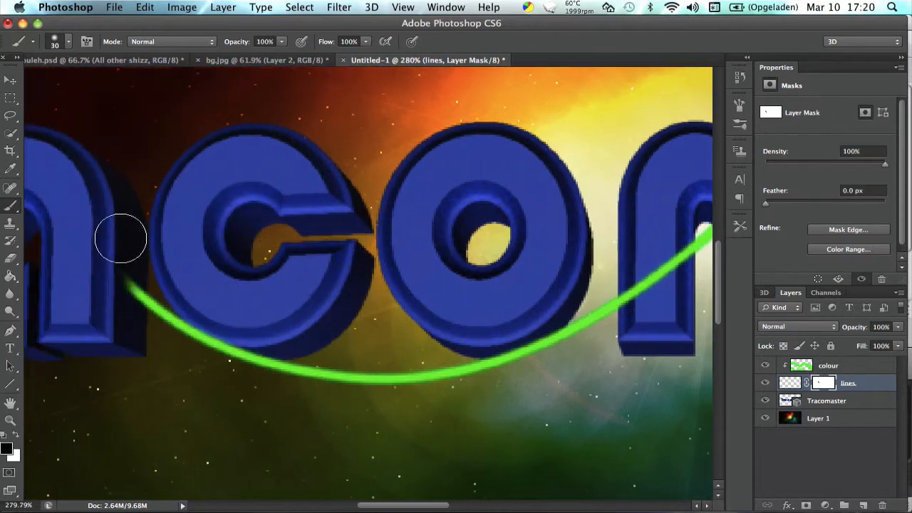
scroll(235, 299, right, 10)
scroll(253, 247, right, 2)
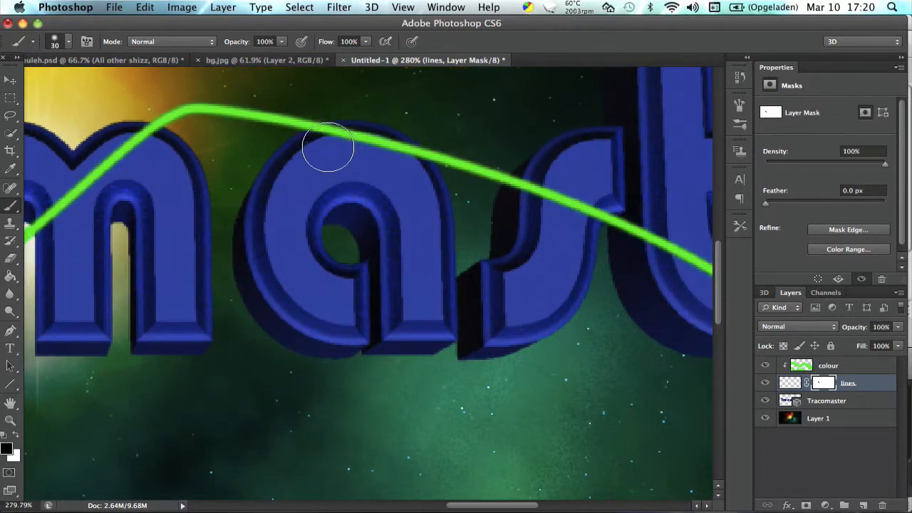
drag(328, 147, 397, 160)
scroll(391, 216, right, 5)
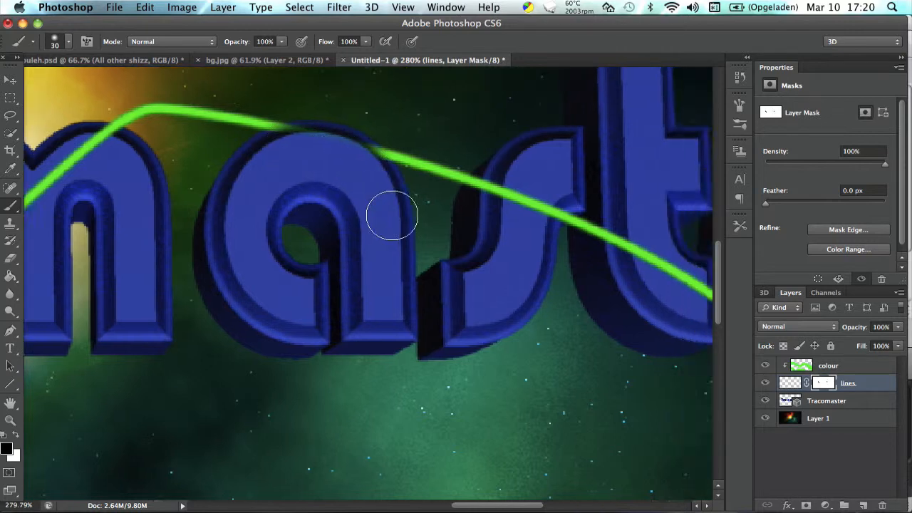
scroll(391, 216, down, 1)
mouse_move(325, 139)
mouse_down()
mouse_move(355, 158)
mouse_move(326, 150)
mouse_up()
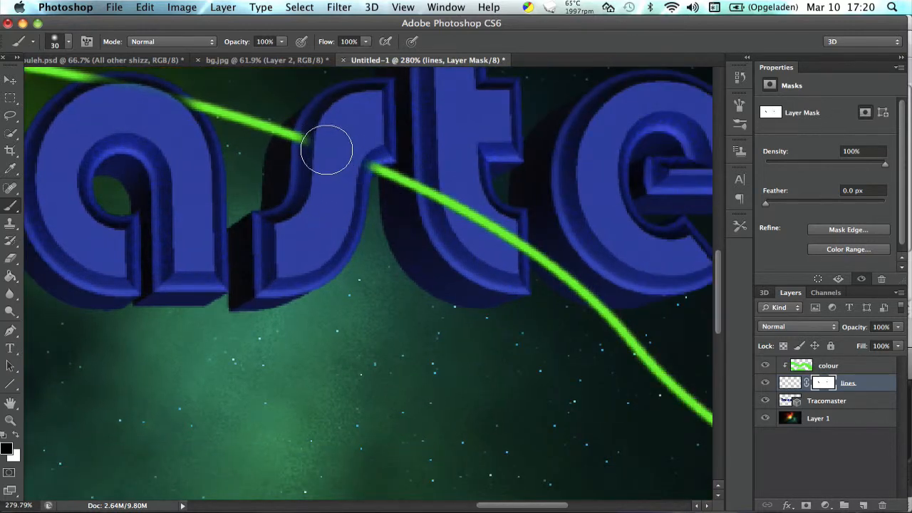
Paint black on the lines mask to hide the line where it crosses the "t".
mouse_move(416, 187)
mouse_down()
mouse_move(457, 212)
mouse_move(495, 238)
mouse_up()
Increase the brush hardness and reduce its size to 15 px for cleaning up the line ends around the first "a".
scroll(450, 218, down, 5)
scroll(450, 218, left, 5)
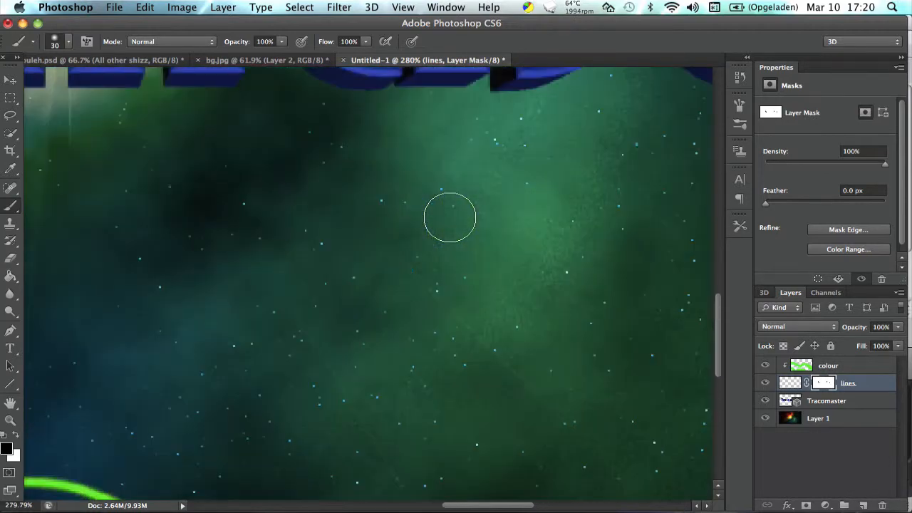
scroll(443, 221, up, 4)
scroll(436, 224, down, 15)
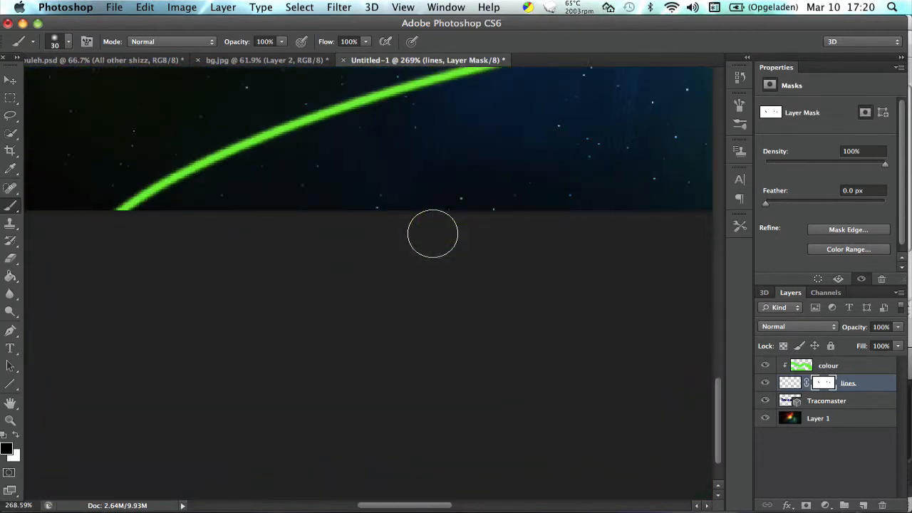
scroll(431, 233, down, 8)
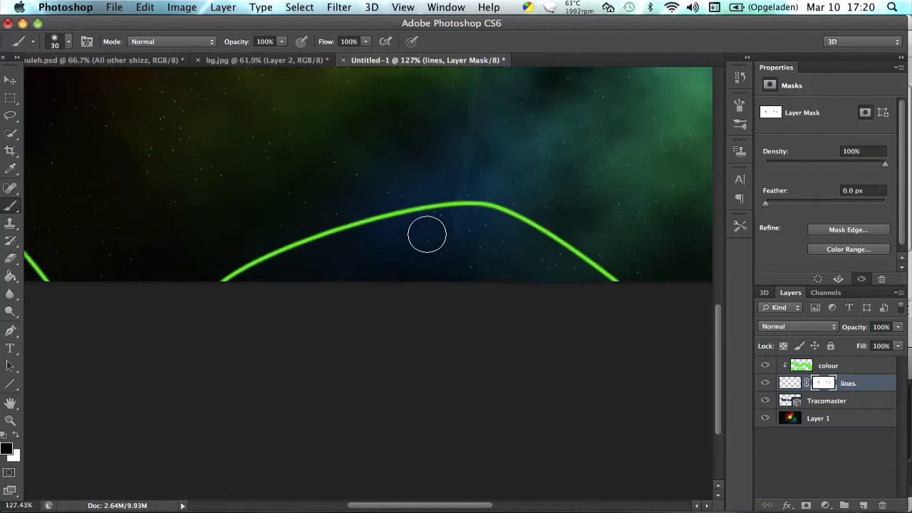
scroll(424, 230, up, 10)
scroll(420, 229, right, 10)
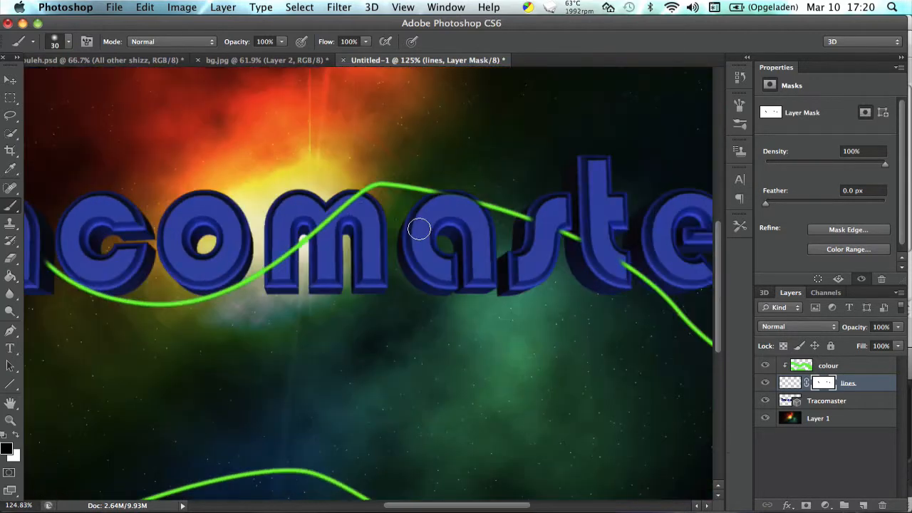
scroll(419, 229, left, 5)
scroll(418, 228, left, 5)
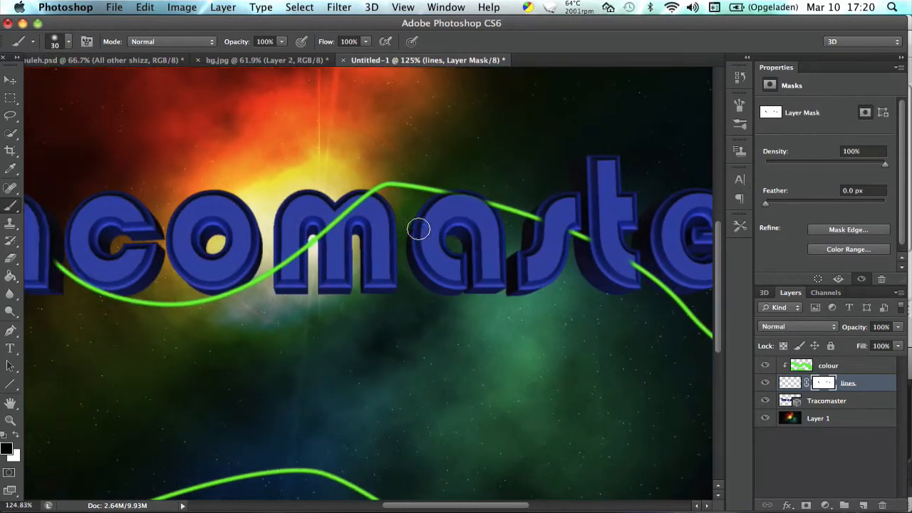
scroll(391, 189, left, 10)
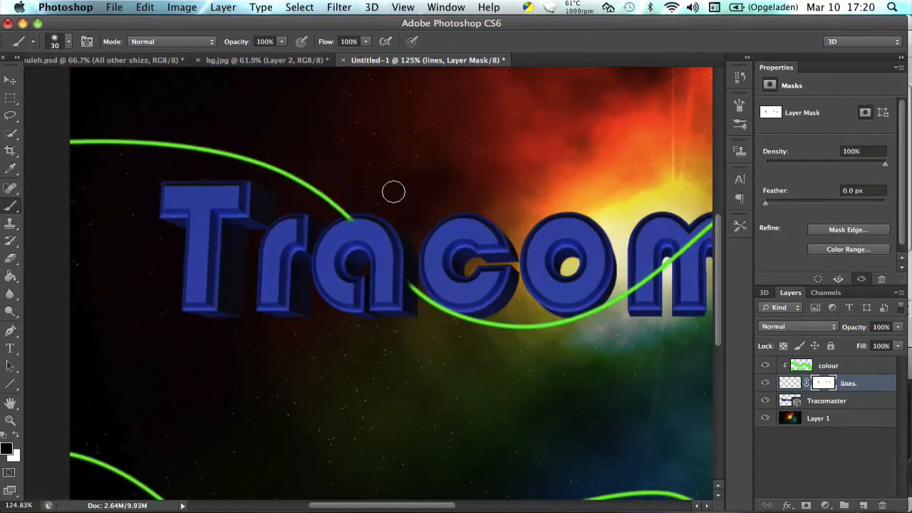
scroll(391, 191, up, 3)
scroll(392, 191, up, 4)
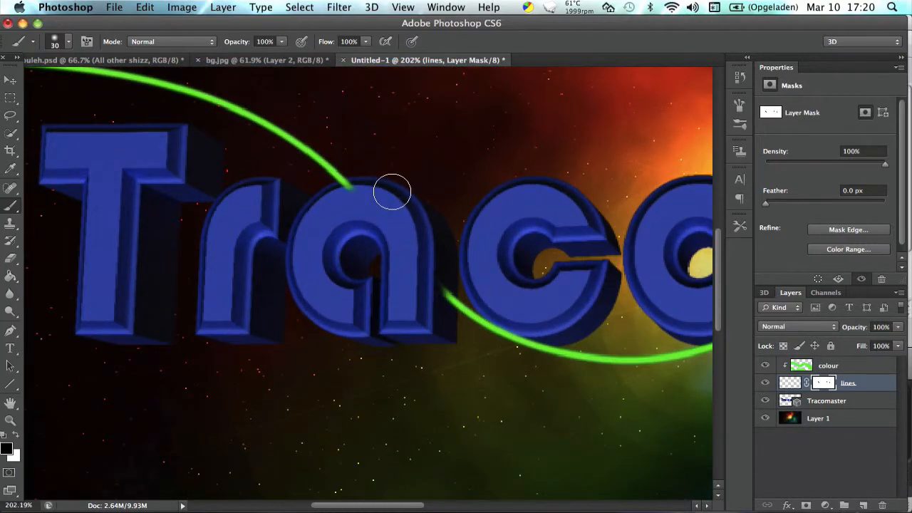
scroll(394, 196, down, 3)
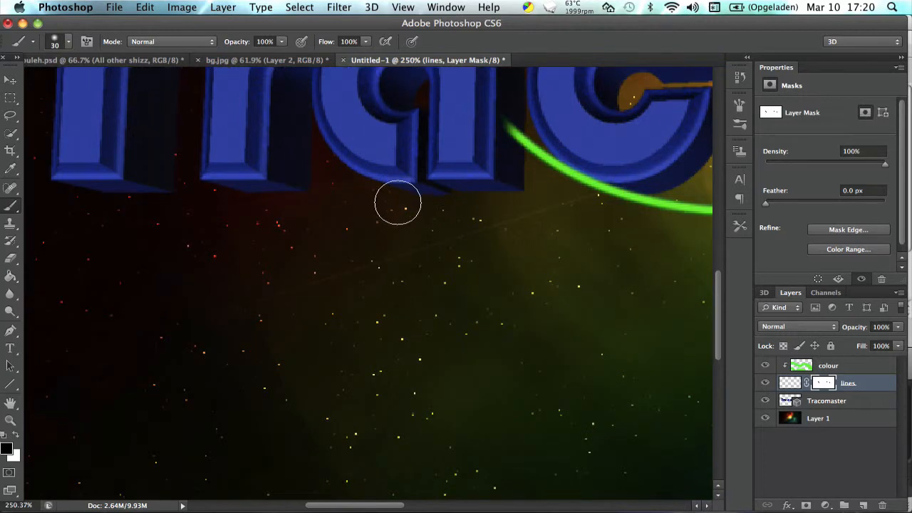
scroll(394, 199, up, 2)
scroll(398, 202, up, 3)
scroll(399, 202, up, 5)
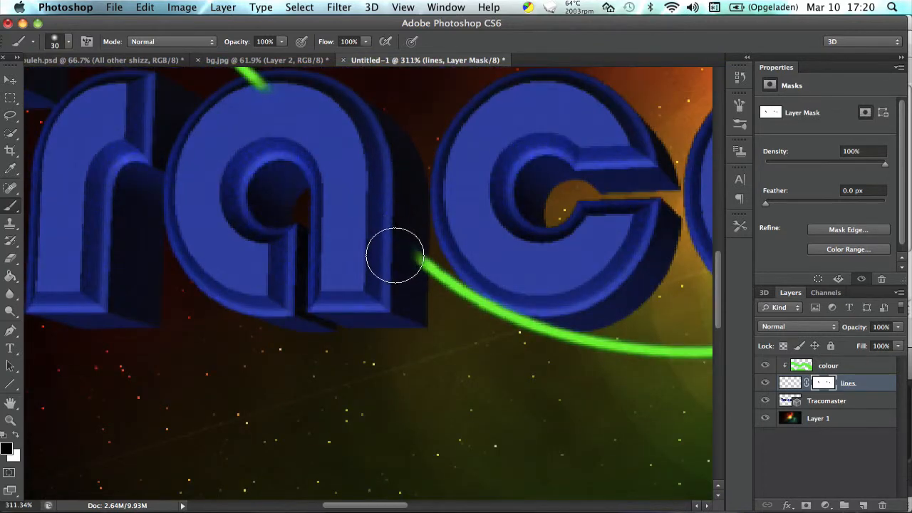
click(69, 42)
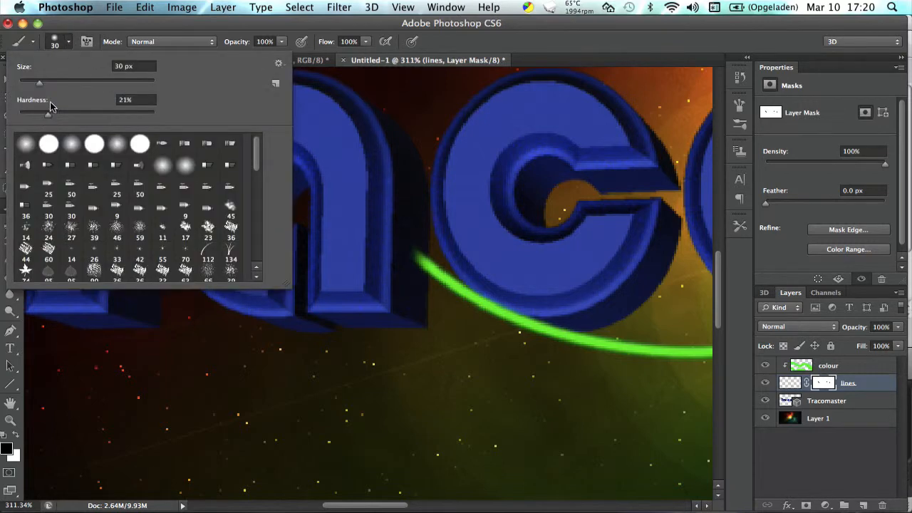
drag(47, 114, 81, 114)
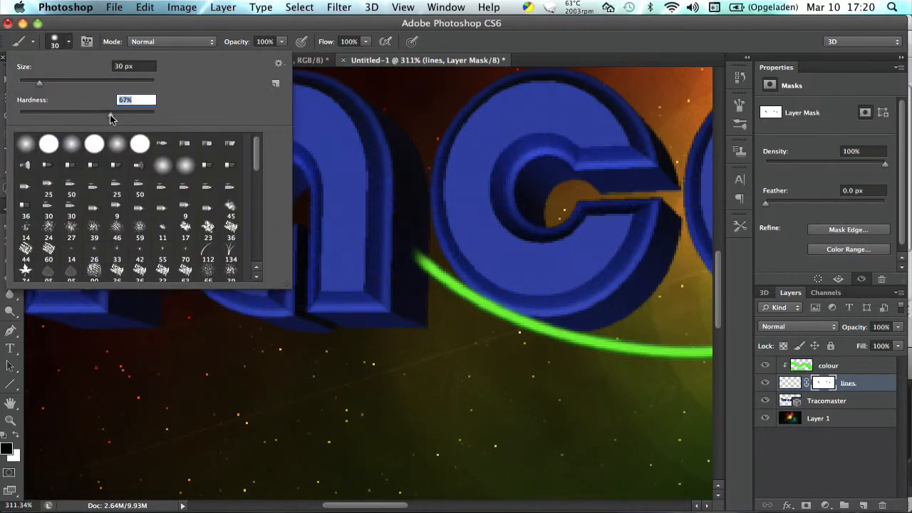
click(70, 42)
key(bracketleft)
key(bracketleft)
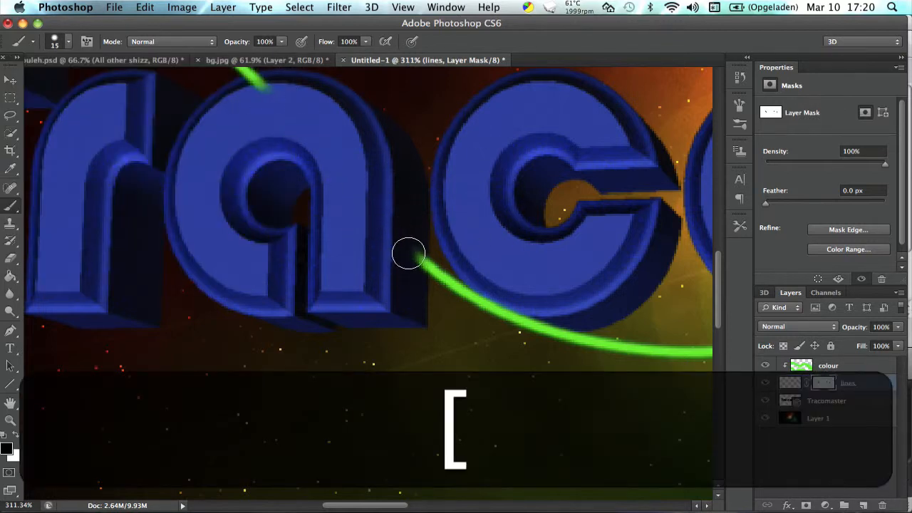
Paint black on the lines mask to trim both line ends flush with the outer edges of the first "a".
drag(408, 254, 412, 273)
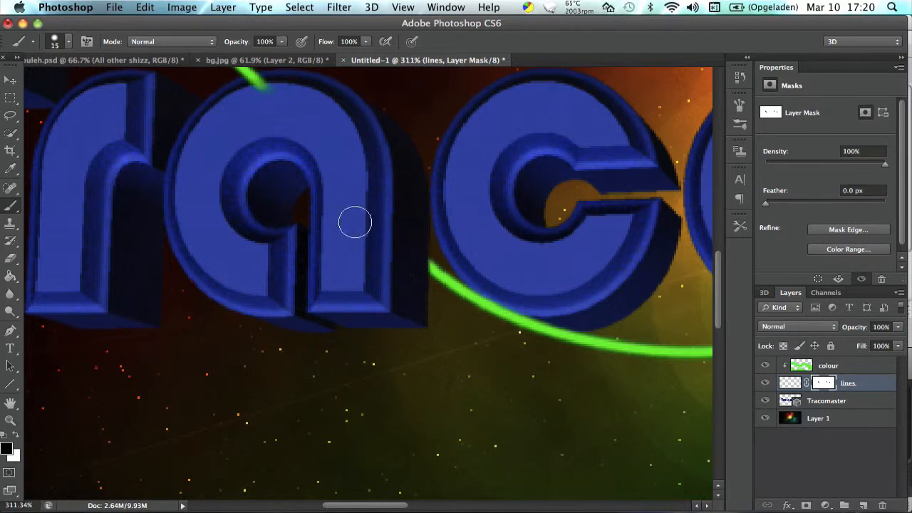
scroll(354, 223, up, 5)
mouse_move(248, 280)
mouse_down()
mouse_move(262, 275)
mouse_move(245, 283)
mouse_up()
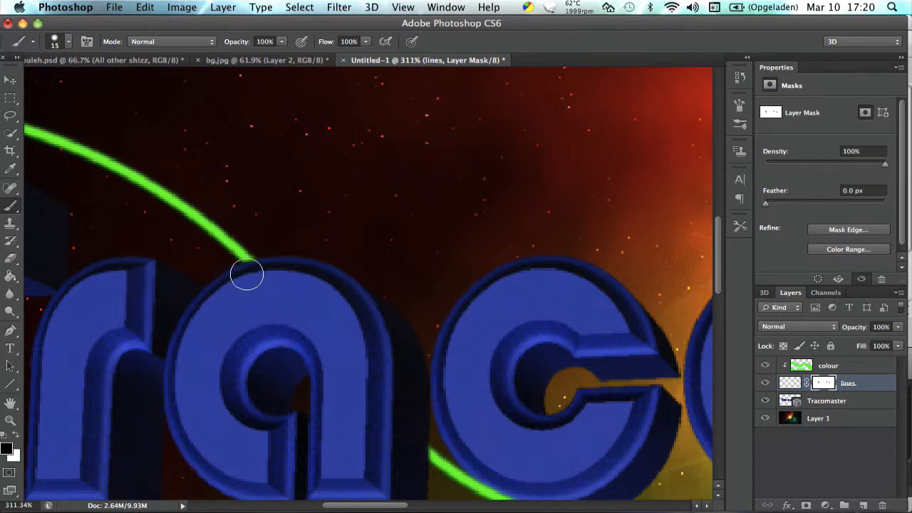
Paint black on the lines mask to cut a gap in the line between the "r" and the first "a".
click(189, 210)
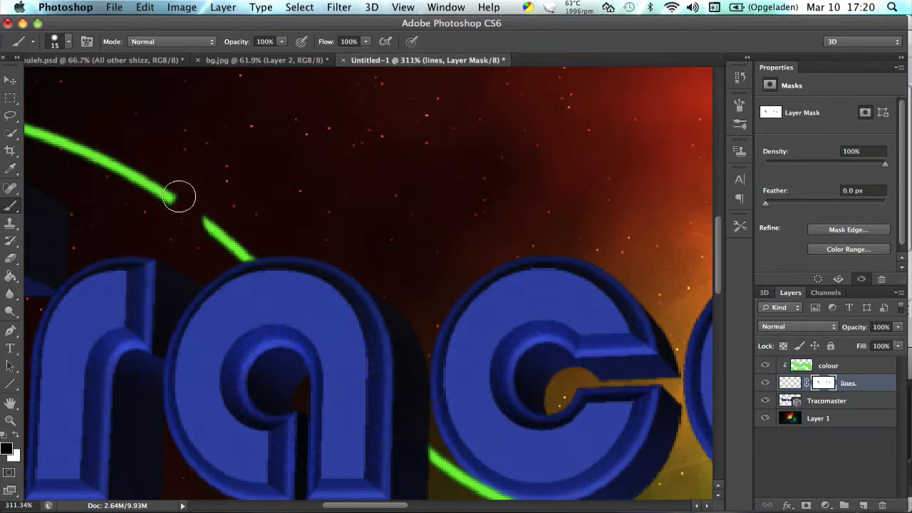
click(6, 261)
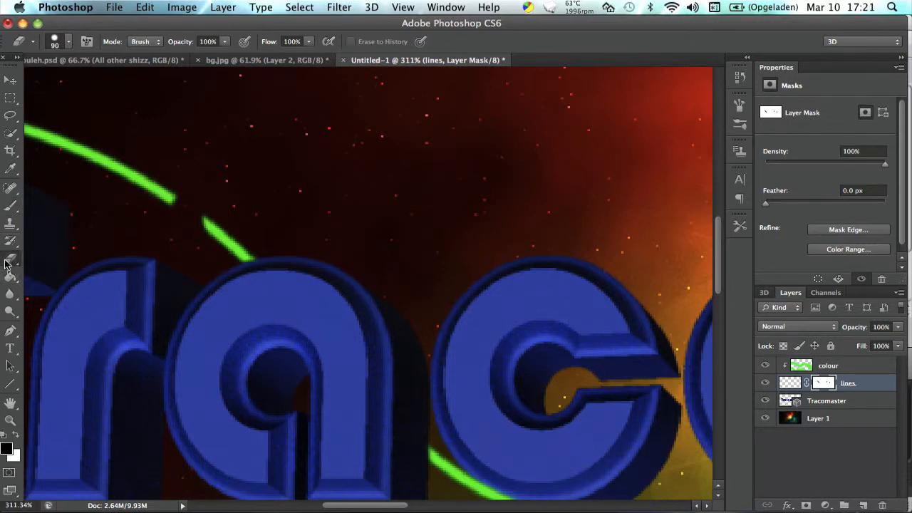
click(68, 42)
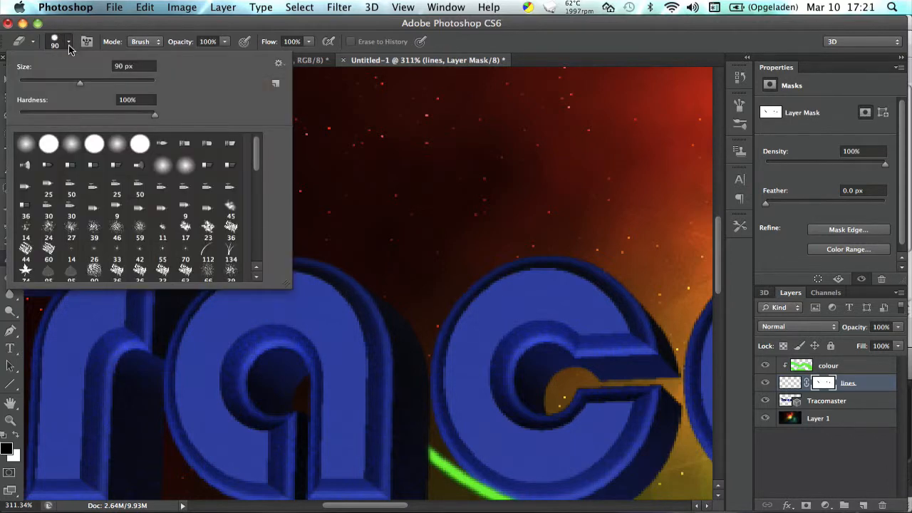
click(68, 42)
click(9, 266)
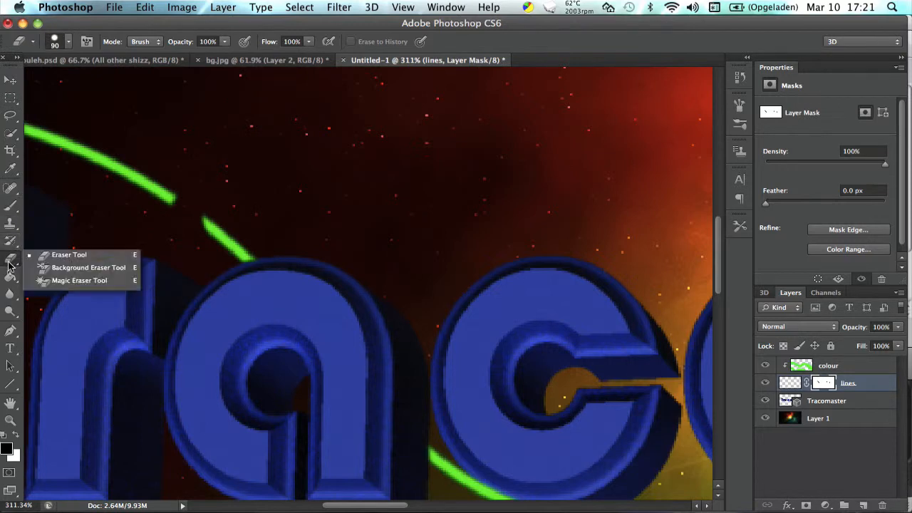
click(9, 255)
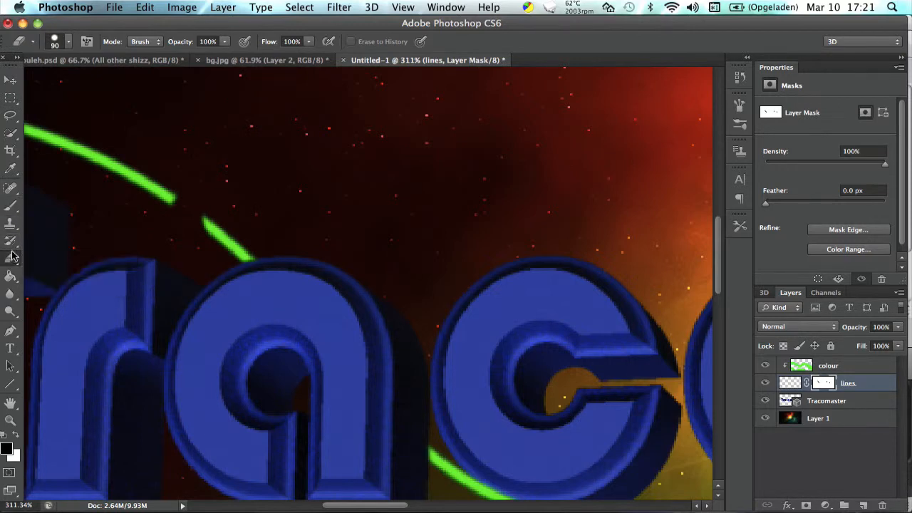
Paint white on the lines mask with the Brush tool to restore the line across the gap before the first "a".
click(10, 205)
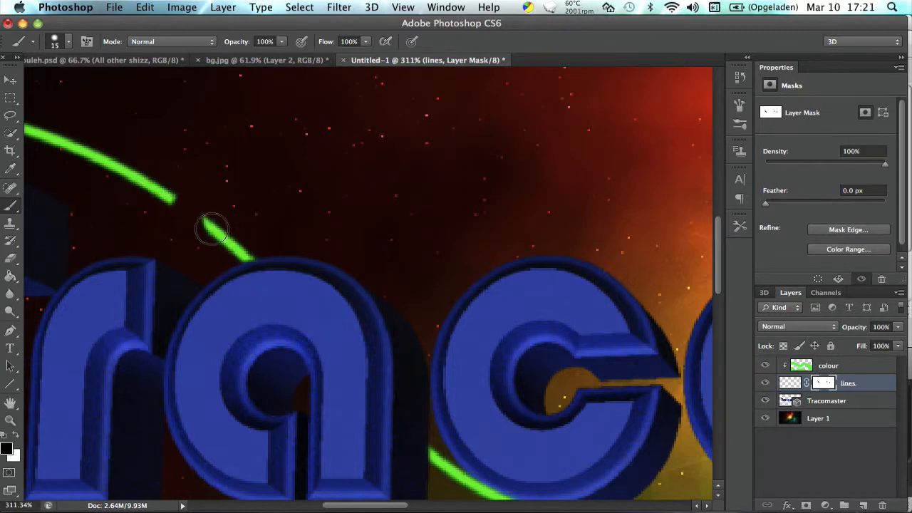
key(x)
mouse_move(183, 207)
mouse_down()
mouse_move(171, 199)
mouse_move(207, 227)
mouse_up()
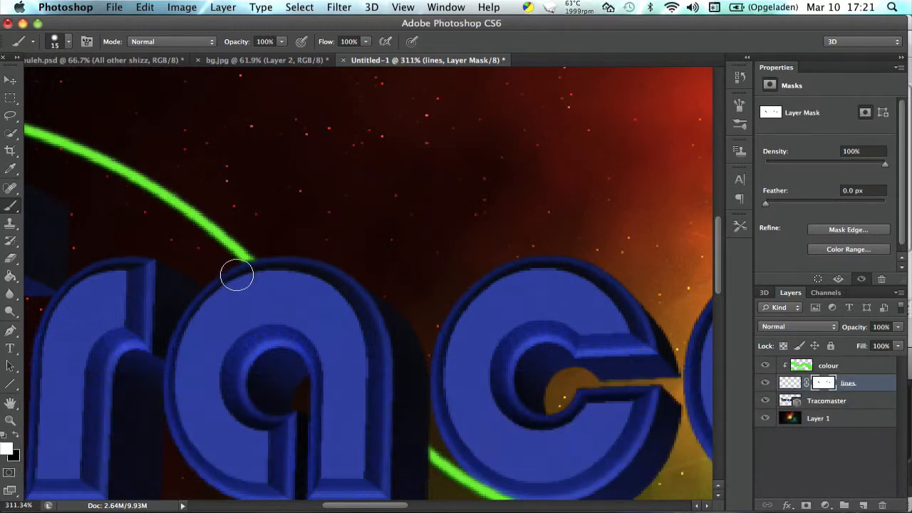
Paint black on the lines mask to trim both line ends flush with the outline of the second "a".
scroll(236, 273, right, 5)
scroll(236, 273, down, 2)
scroll(238, 274, right, 3)
scroll(221, 279, left, 4)
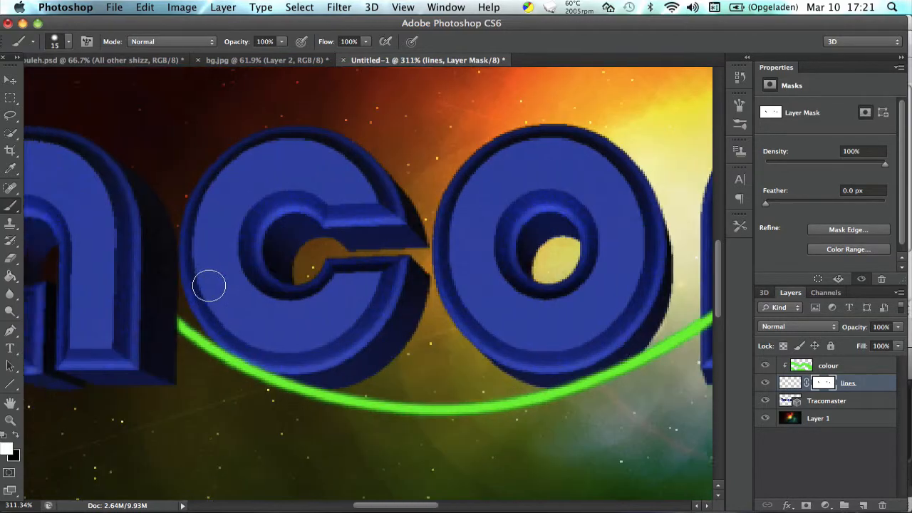
scroll(214, 277, right, 8)
scroll(214, 277, down, 1)
scroll(218, 267, right, 10)
scroll(219, 267, up, 1)
scroll(219, 267, left, 3)
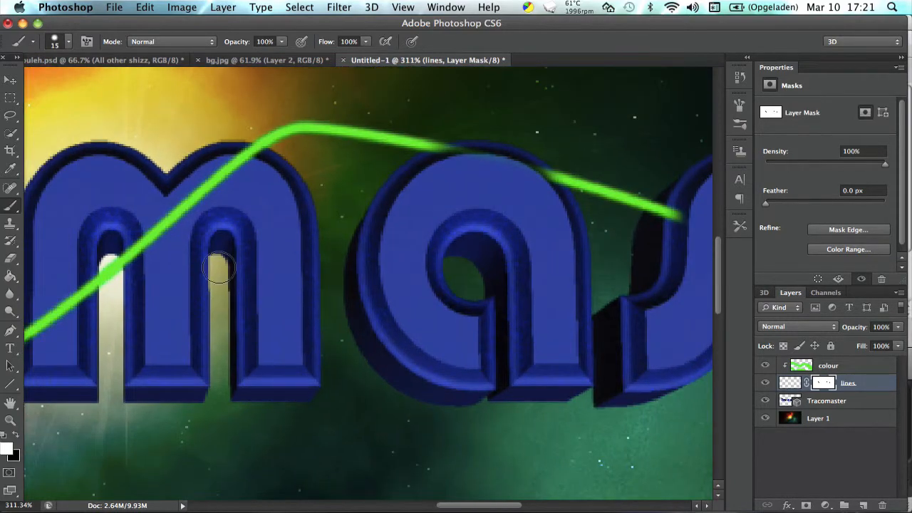
scroll(219, 267, left, 8)
scroll(219, 267, up, 2)
scroll(219, 267, right, 10)
scroll(219, 267, down, 2)
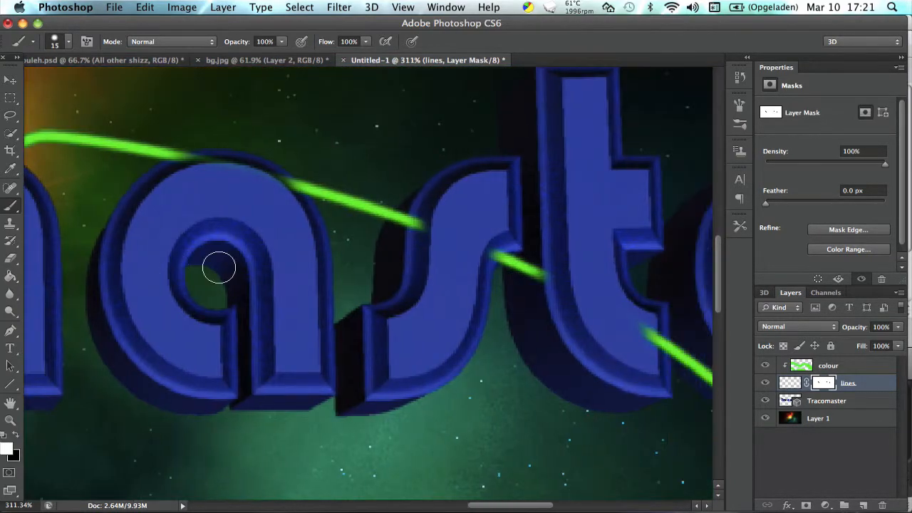
scroll(219, 267, up, 2)
scroll(228, 240, left, 1)
key(x)
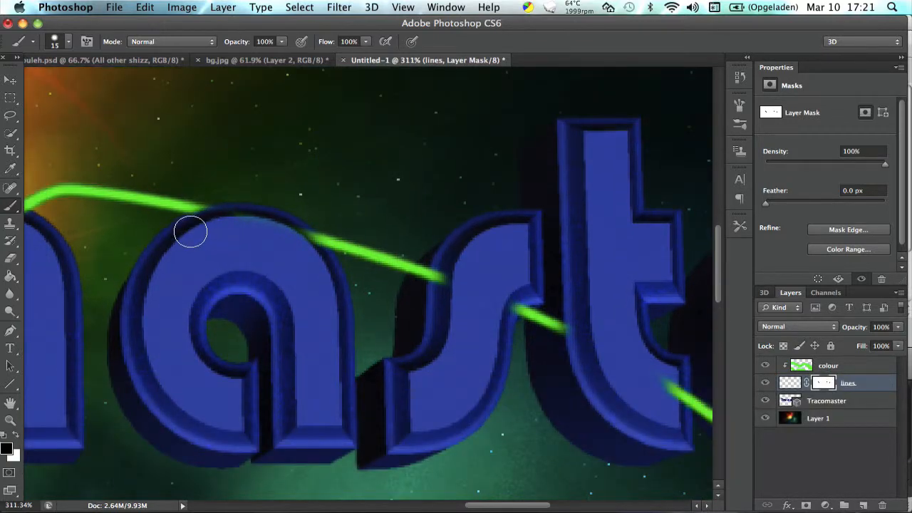
mouse_move(197, 228)
mouse_down()
mouse_move(206, 226)
mouse_move(197, 227)
mouse_up()
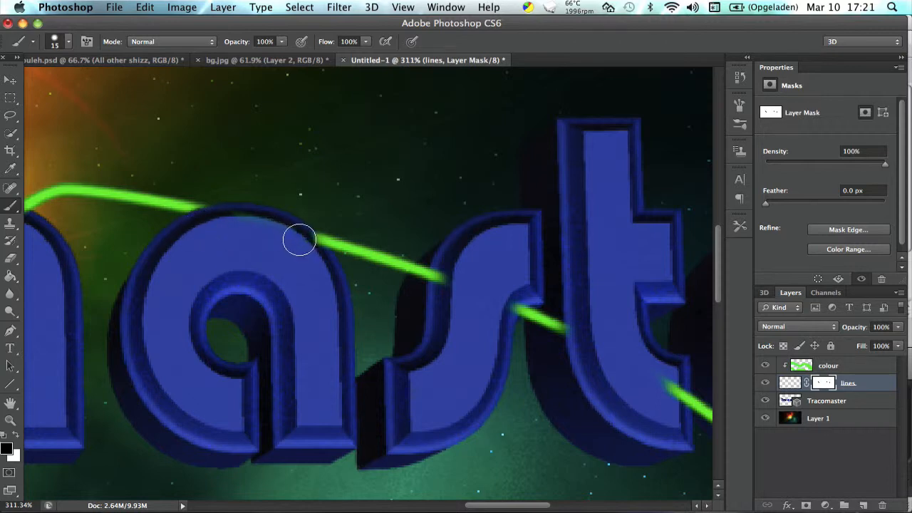
drag(299, 240, 316, 257)
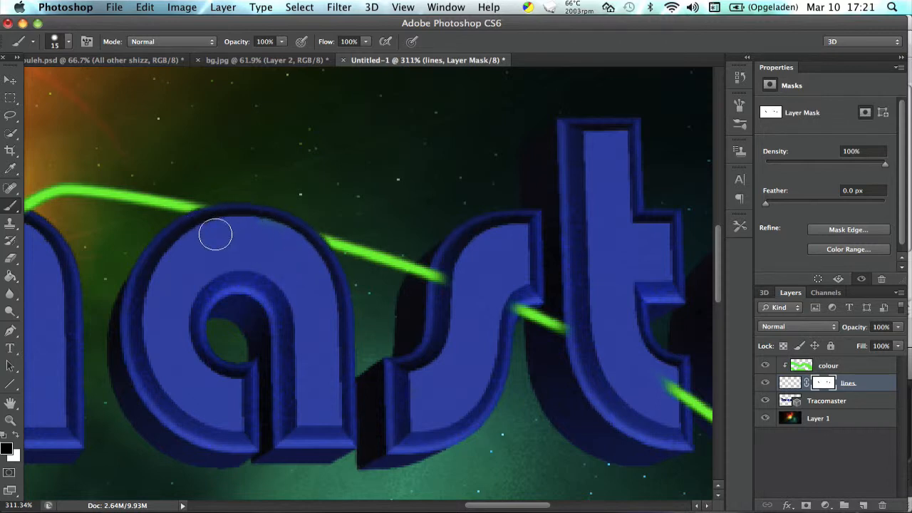
Paint black on the lines mask to trim the line ends against both sides of the "s", including its dark extruded side.
scroll(248, 271, right, 10)
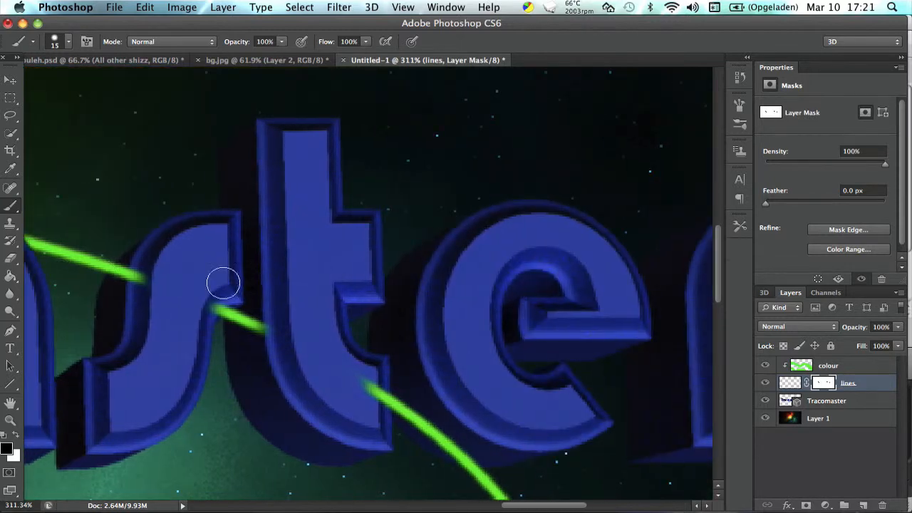
click(157, 283)
mouse_move(123, 281)
mouse_down()
mouse_move(145, 271)
mouse_move(125, 281)
mouse_up()
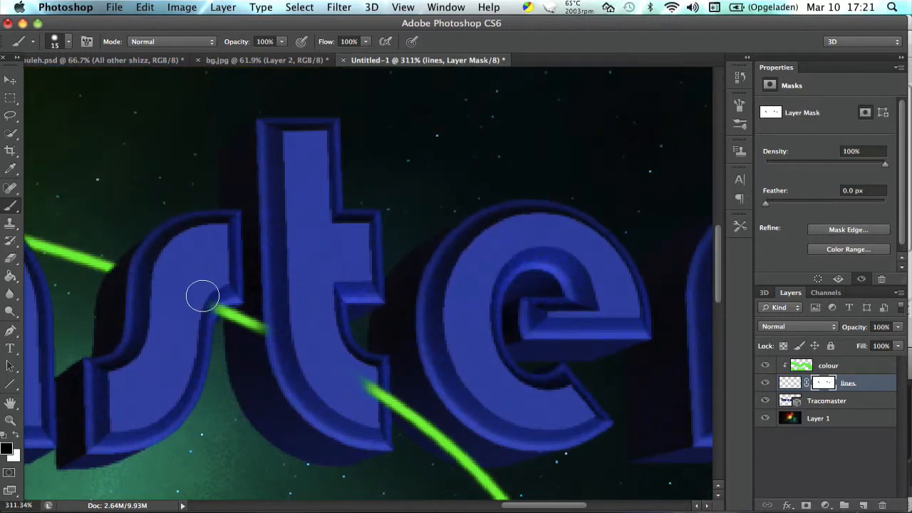
drag(211, 297, 205, 304)
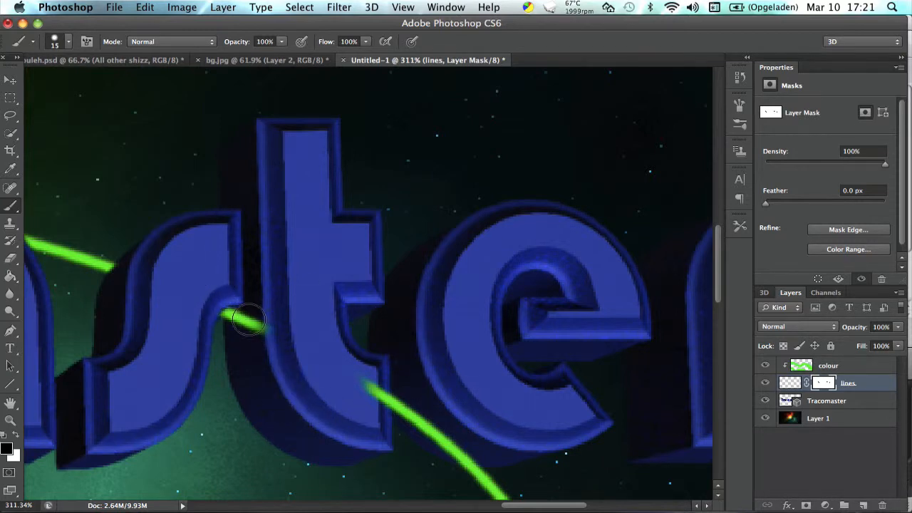
Paint black on the lines mask to hide the line over the extruded side of the "t" and trim it where it leaves the letter.
drag(243, 323, 238, 320)
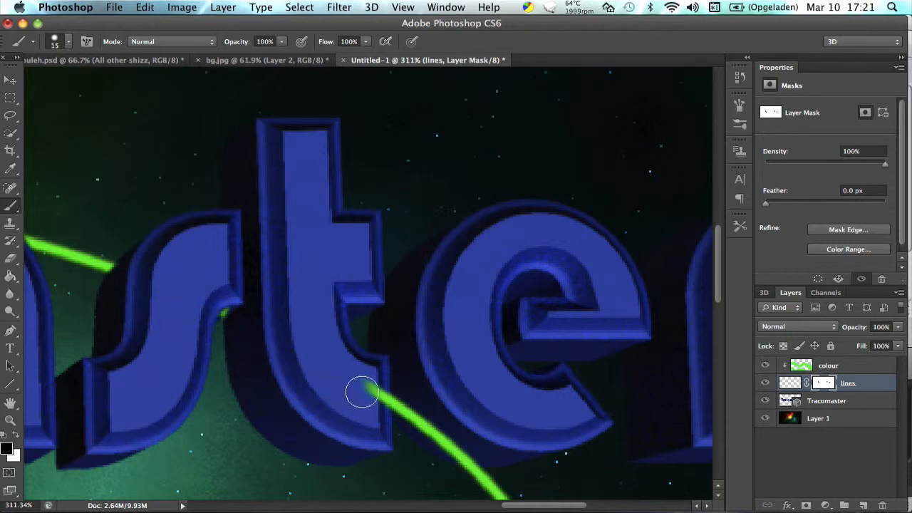
drag(362, 378, 377, 407)
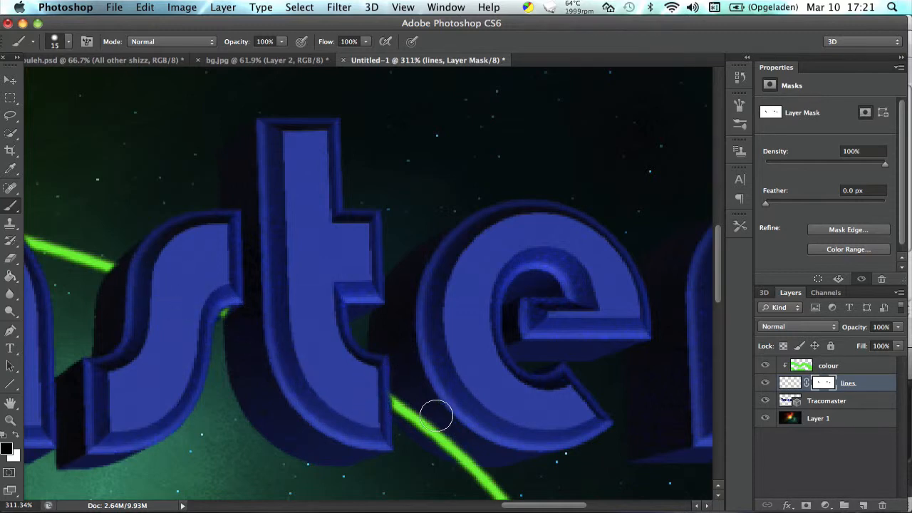
scroll(433, 414, down, 5)
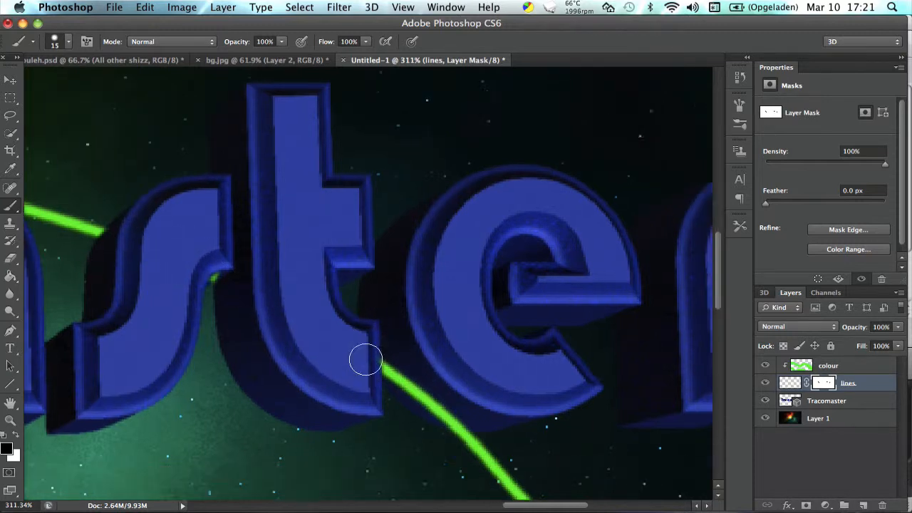
scroll(362, 303, down, 6)
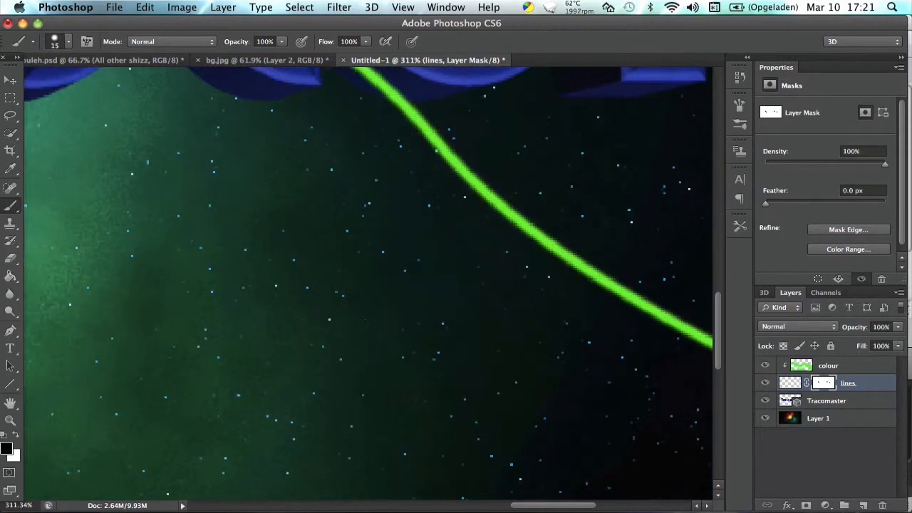
scroll(278, 280, down, 10)
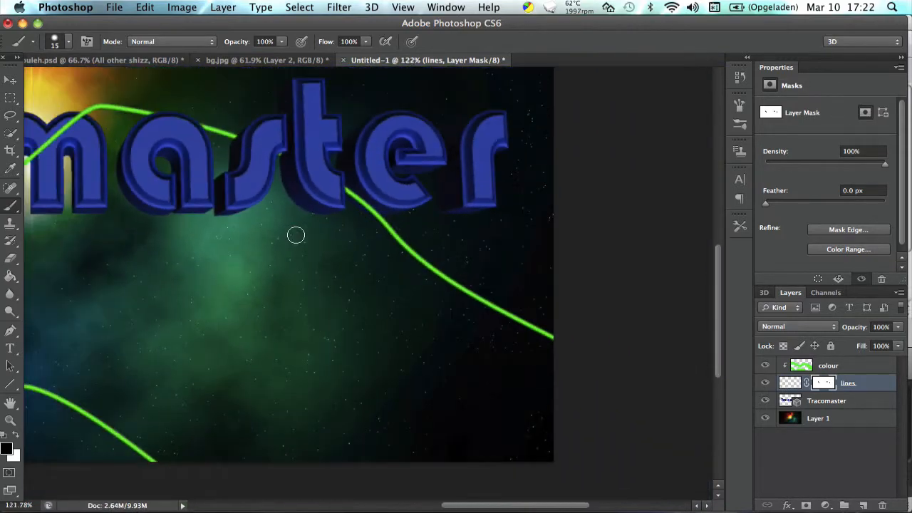
scroll(296, 235, down, 4)
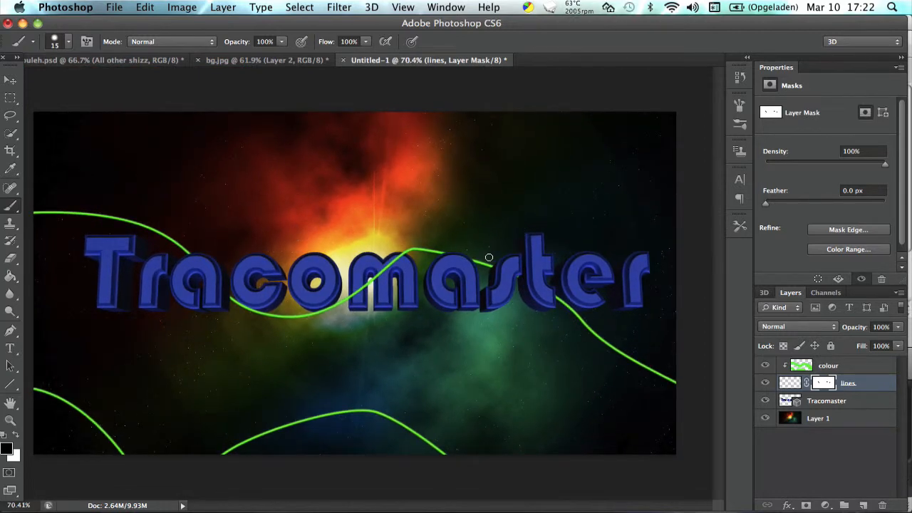
Paint black on the lines mask to hide the line over the "t" edge and the dark extruded side of the "e".
scroll(489, 257, up, 4)
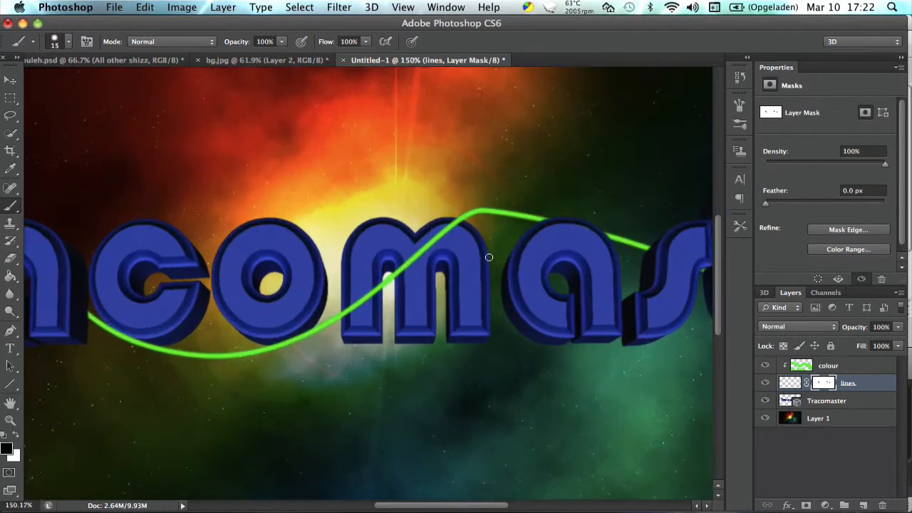
scroll(485, 258, right, 6)
scroll(485, 258, left, 10)
scroll(482, 255, up, 2)
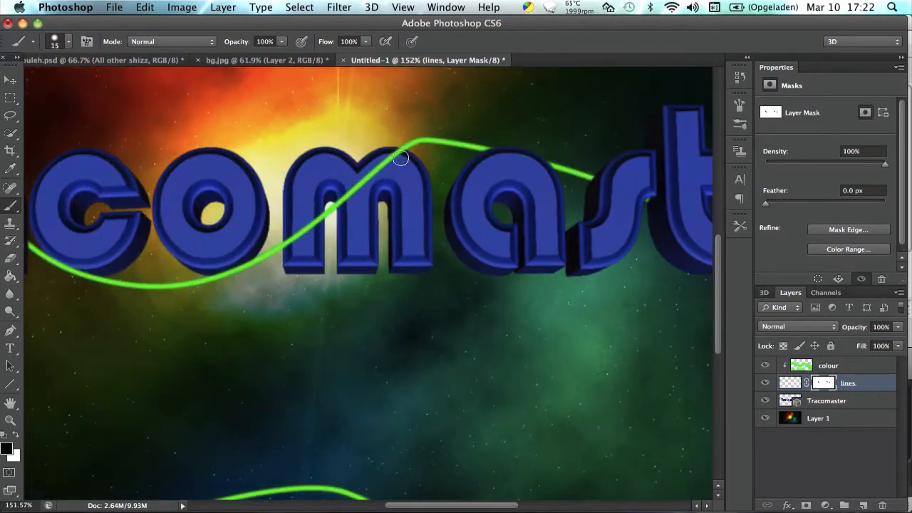
scroll(403, 153, right, 5)
scroll(358, 155, left, 4)
scroll(358, 154, up, 4)
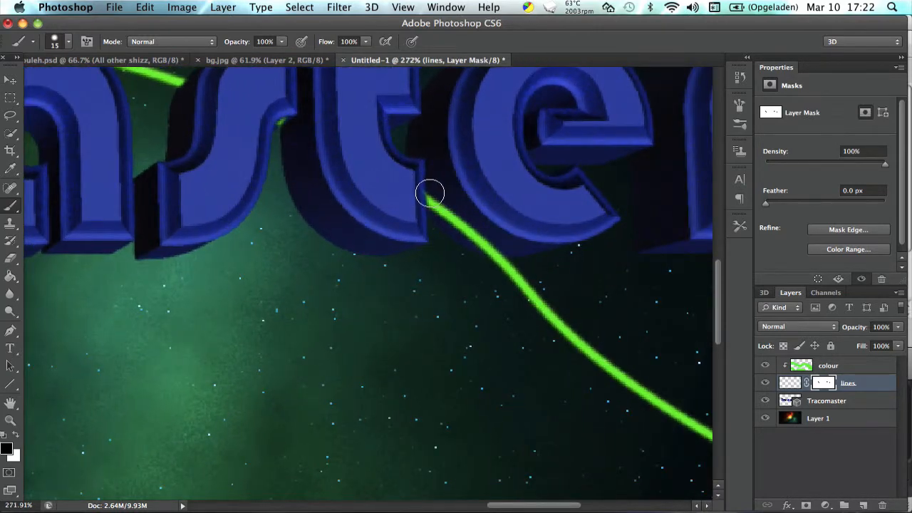
mouse_move(430, 193)
mouse_down()
mouse_move(510, 242)
mouse_move(450, 216)
mouse_up()
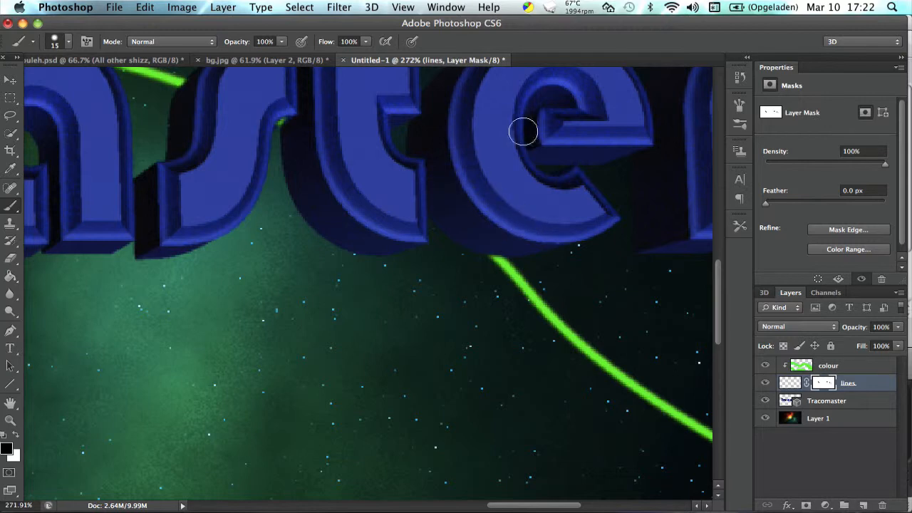
scroll(517, 206, down, 3)
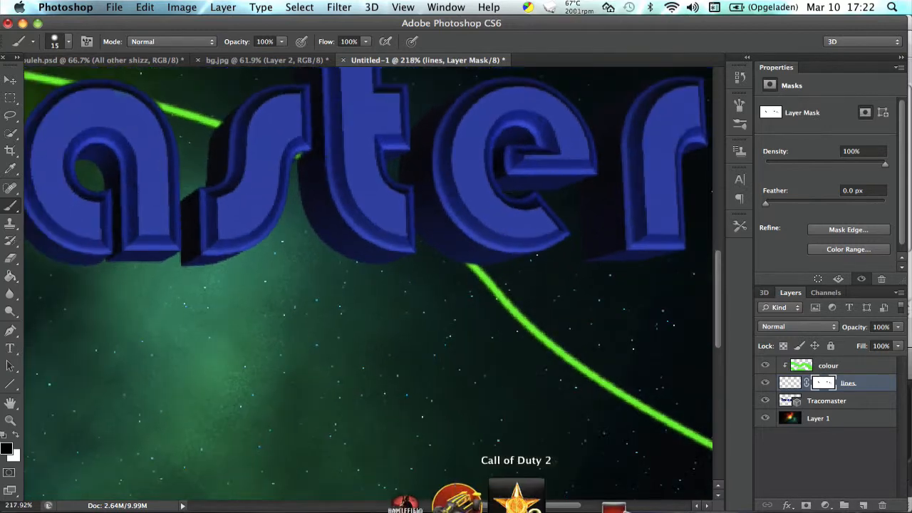
scroll(376, 225, down, 4)
scroll(376, 225, down, 5)
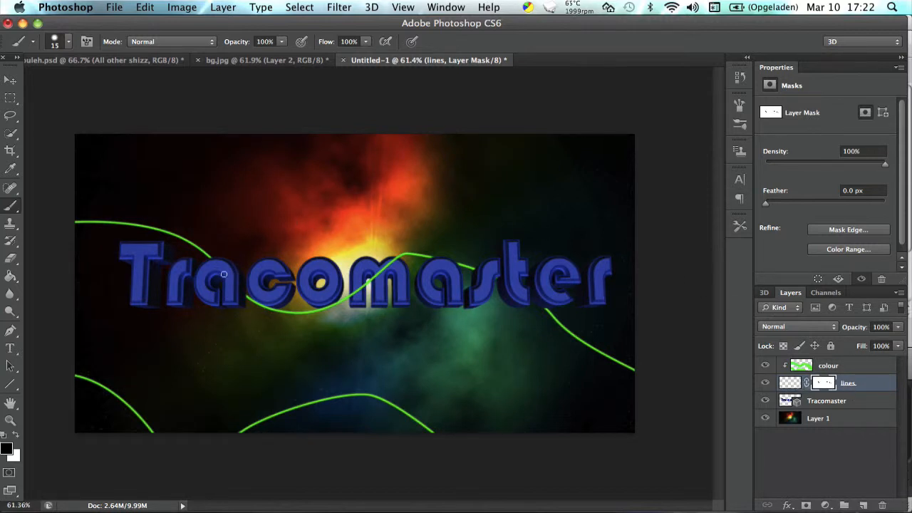
key(x)
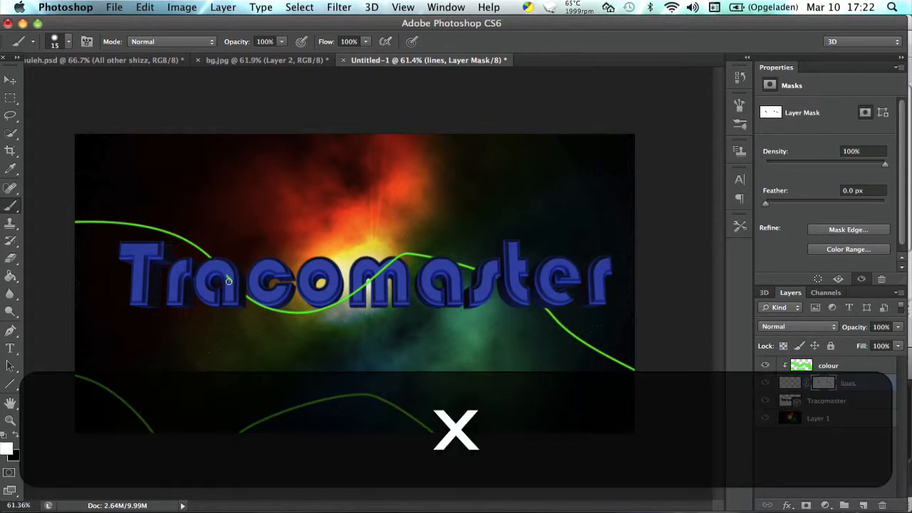
key(x)
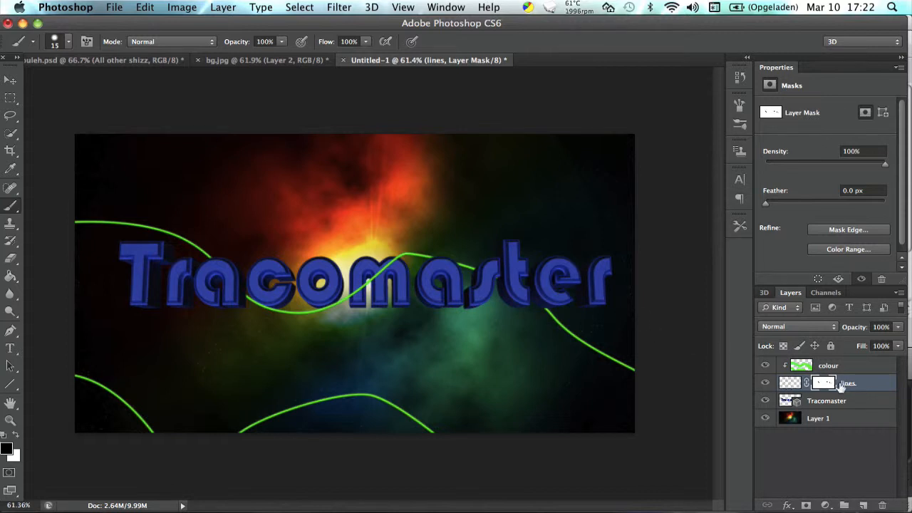
Target the lines layer's content instead of its mask and add an Outer Glow effect to the layer.
click(784, 383)
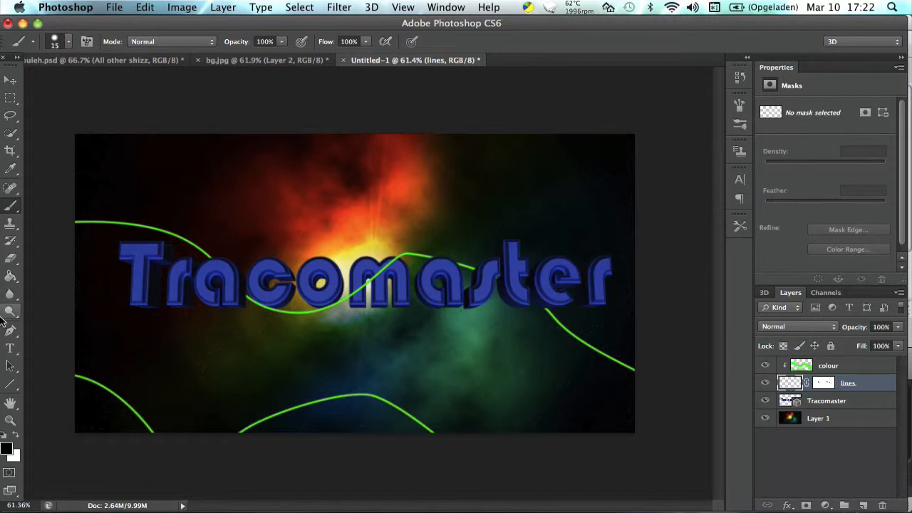
click(14, 80)
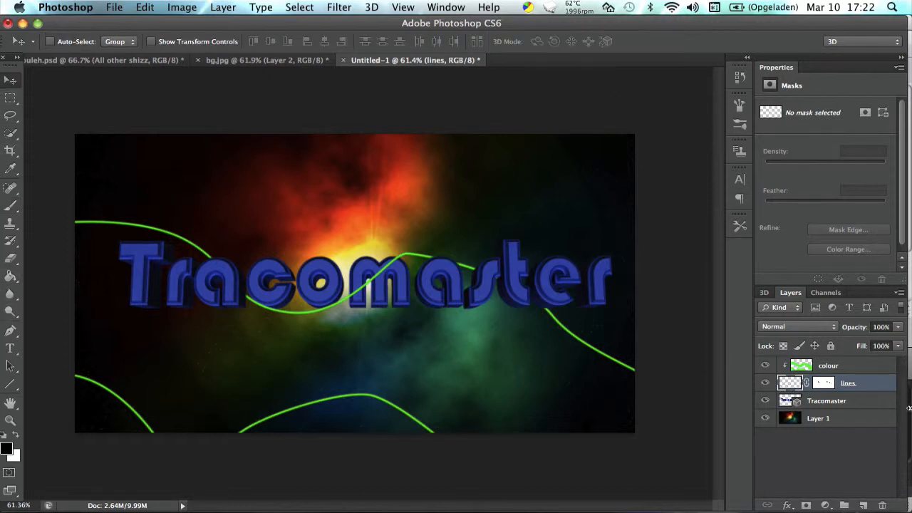
right_click(855, 384)
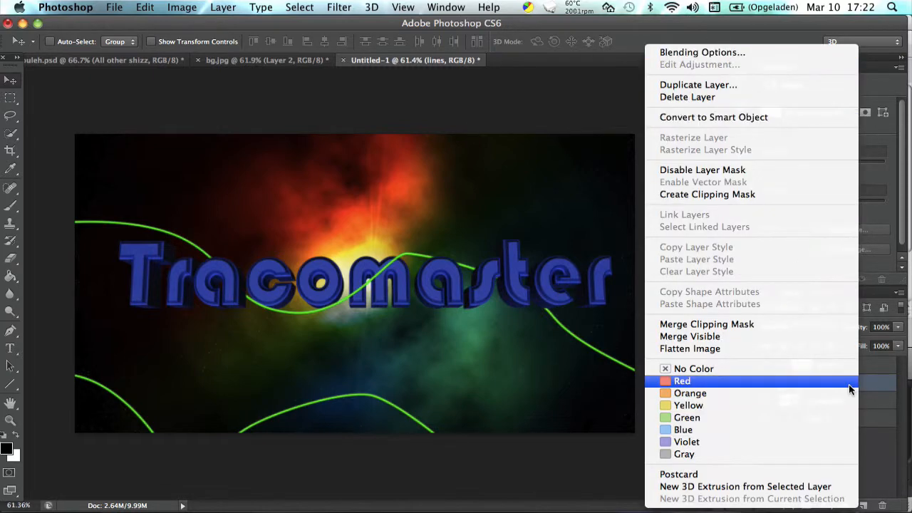
click(729, 53)
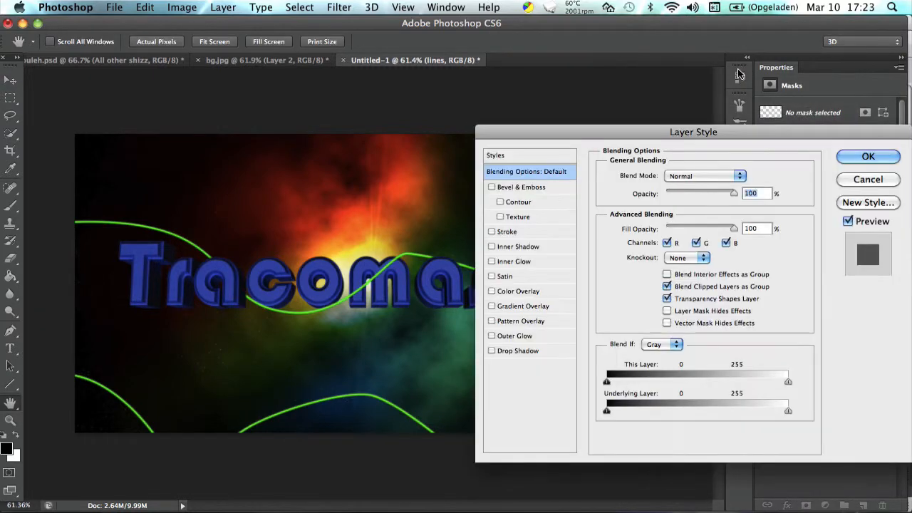
click(524, 334)
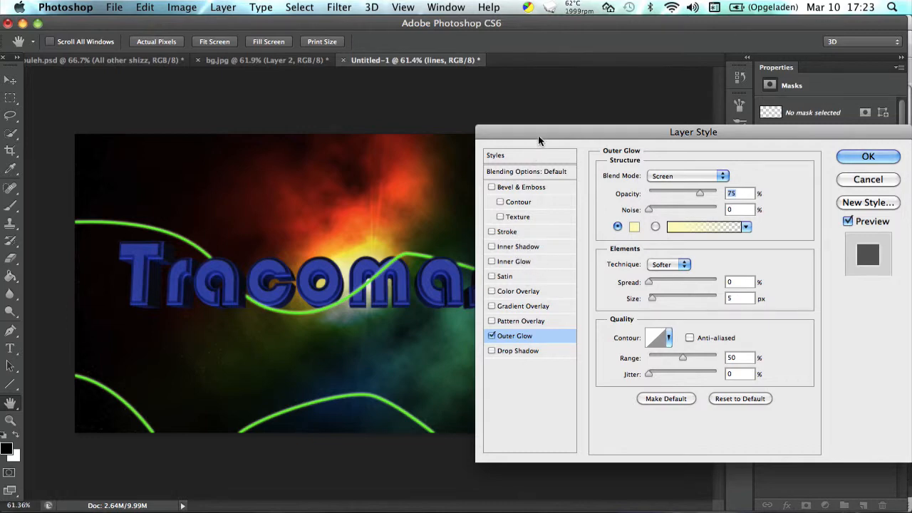
drag(538, 136, 559, 135)
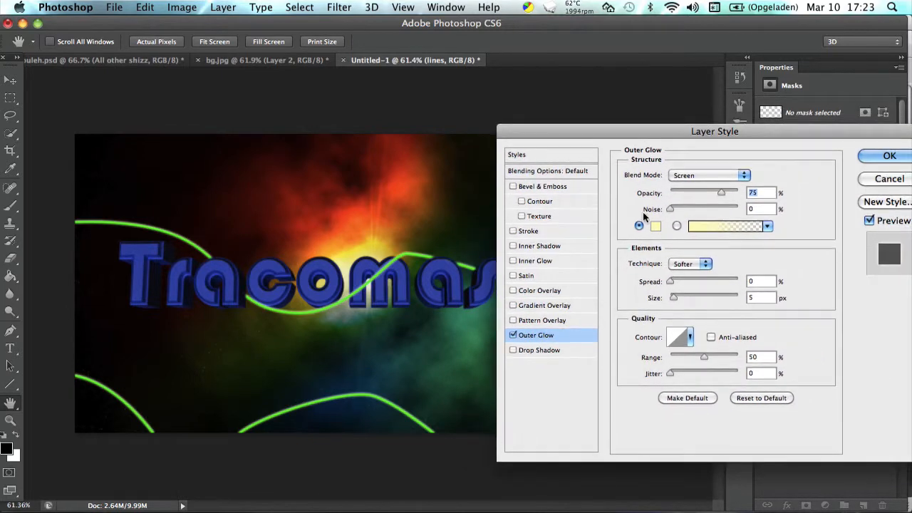
Set the Outer Glow colour to the medium green 46b927.
click(655, 226)
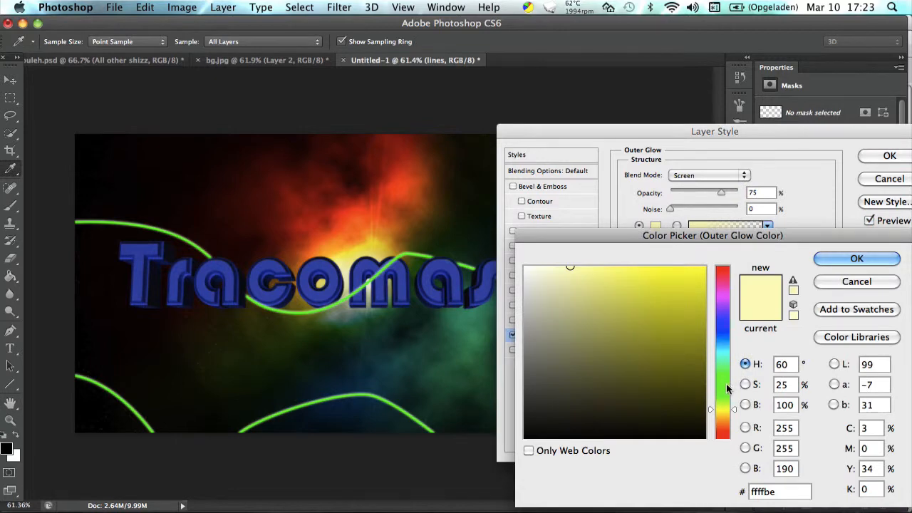
click(725, 385)
click(674, 281)
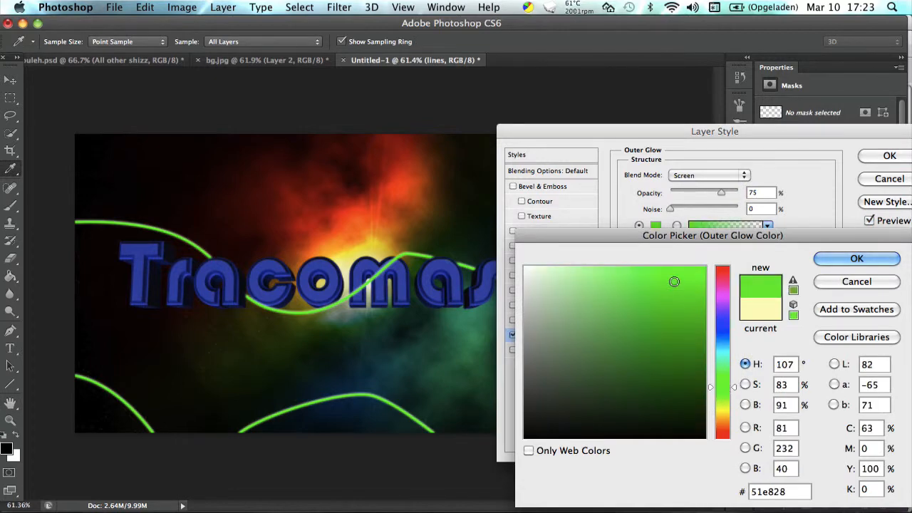
click(667, 334)
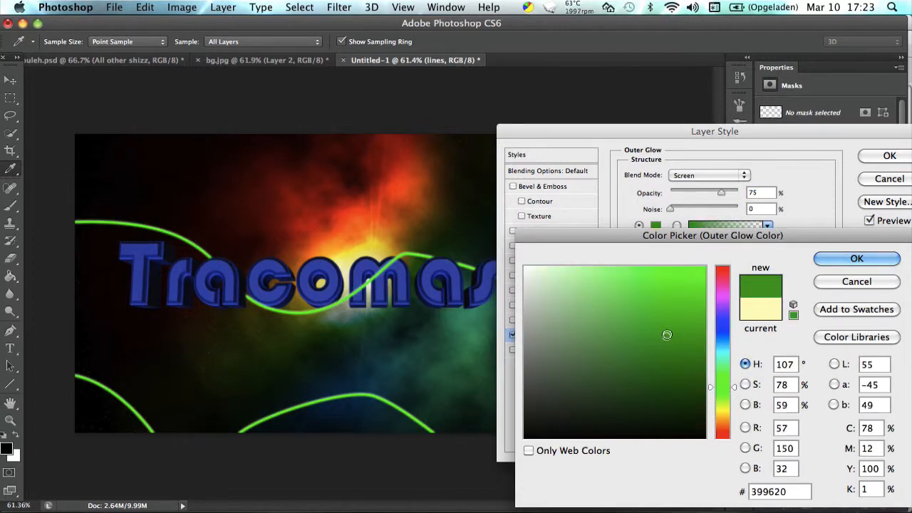
drag(667, 335, 667, 313)
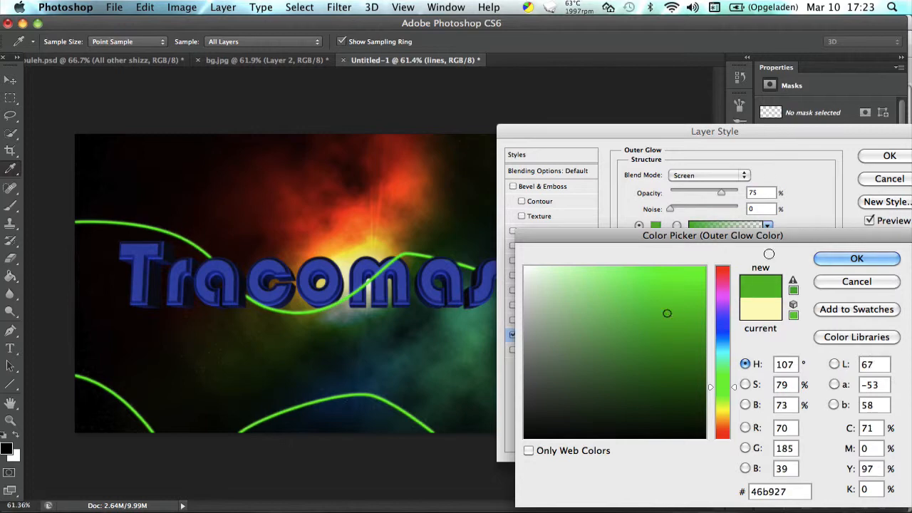
click(821, 264)
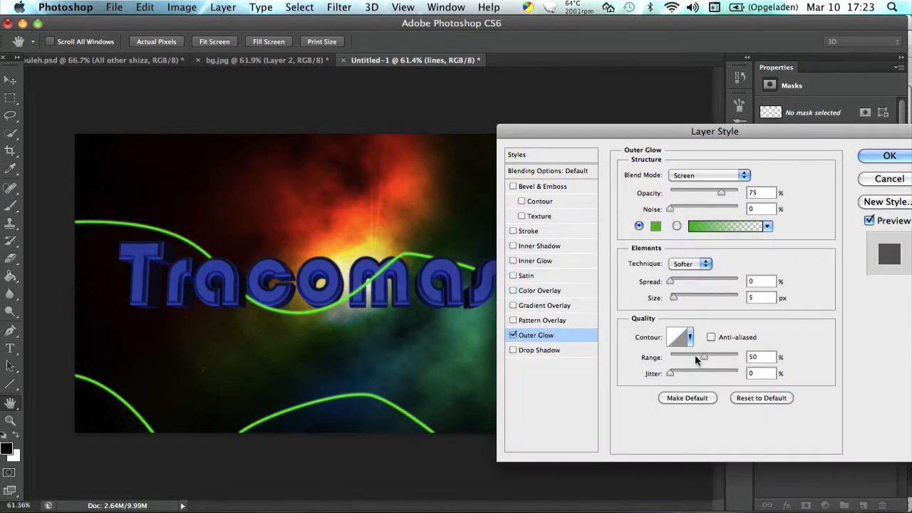
Set the Outer Glow to 39% opacity, 16% spread and a size of 70 px.
mouse_move(675, 297)
mouse_down()
mouse_move(687, 299)
mouse_move(674, 280)
mouse_up()
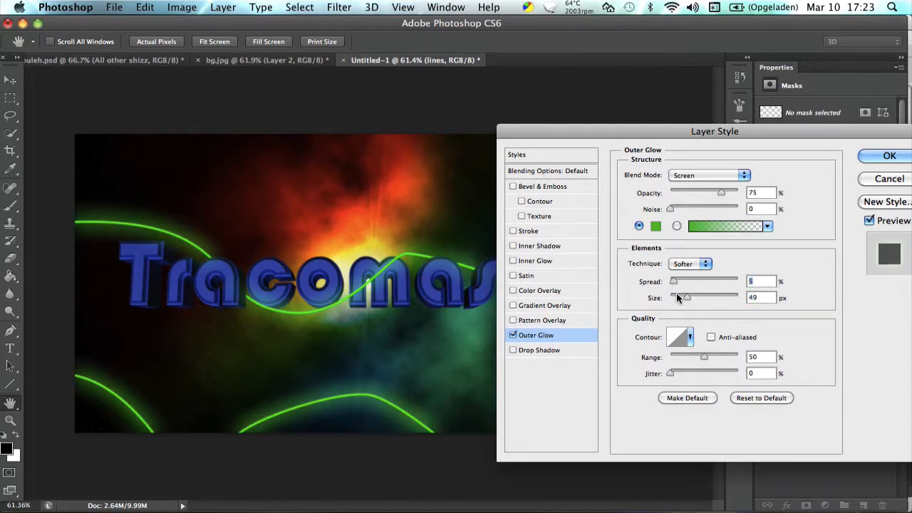
click(677, 298)
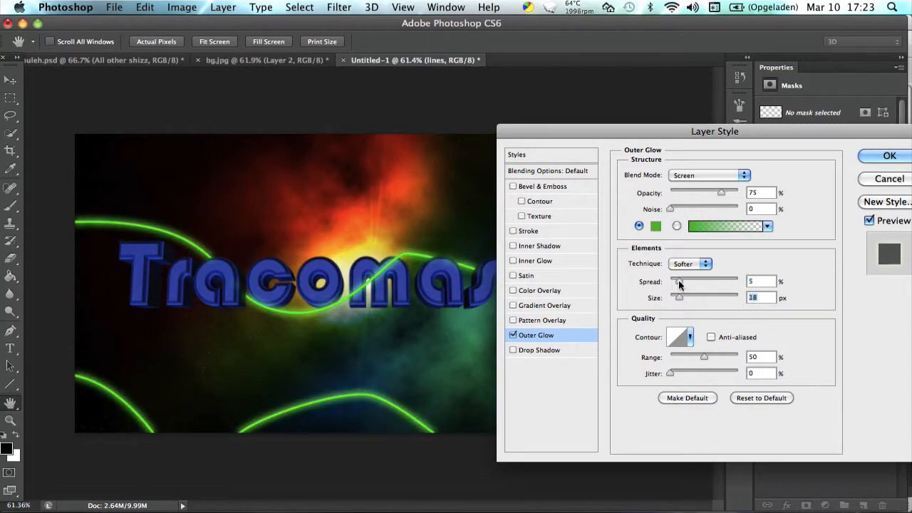
mouse_move(679, 280)
mouse_down()
mouse_move(694, 280)
mouse_move(680, 281)
mouse_up()
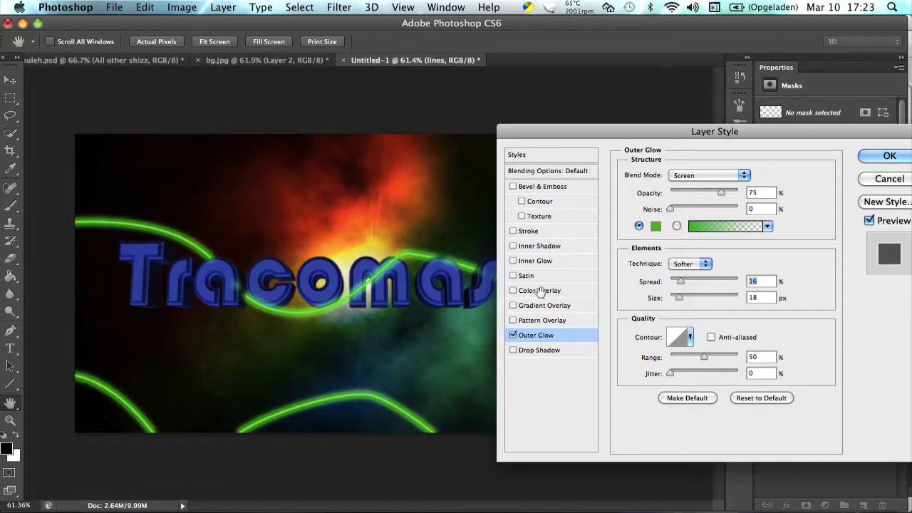
click(692, 299)
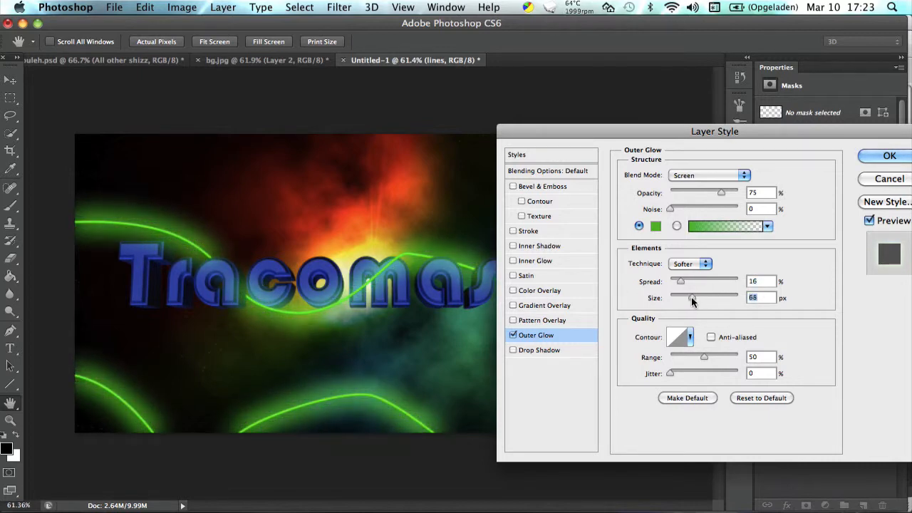
drag(692, 303, 693, 302)
drag(704, 194, 696, 199)
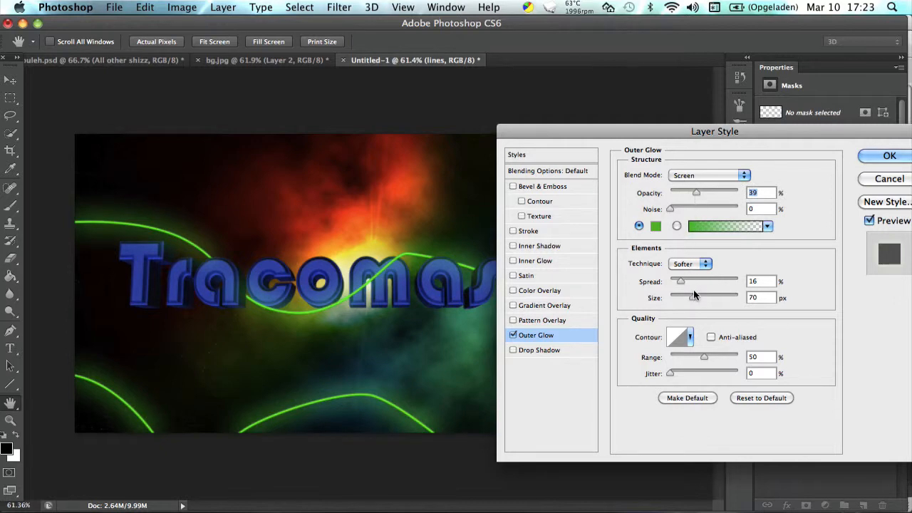
drag(683, 279, 680, 279)
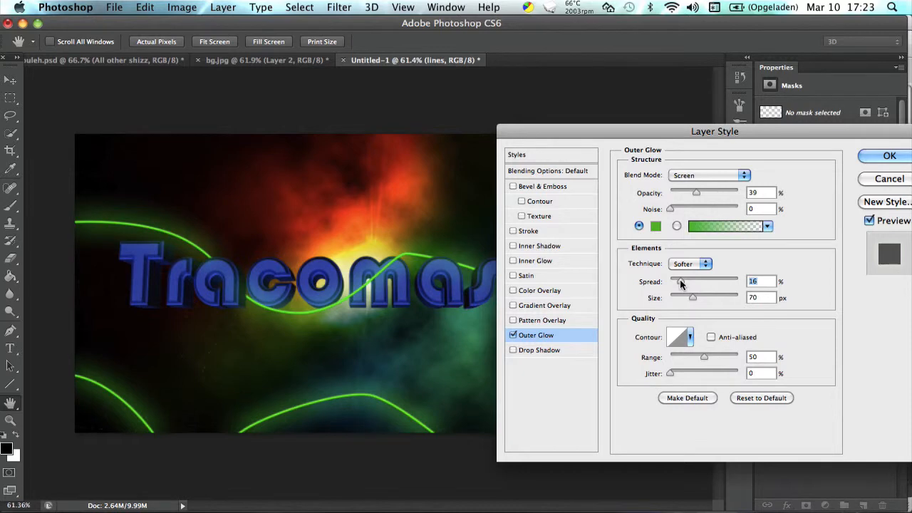
Change the Outer Glow colour to the bright green 36ff00.
click(655, 226)
drag(648, 315, 824, 263)
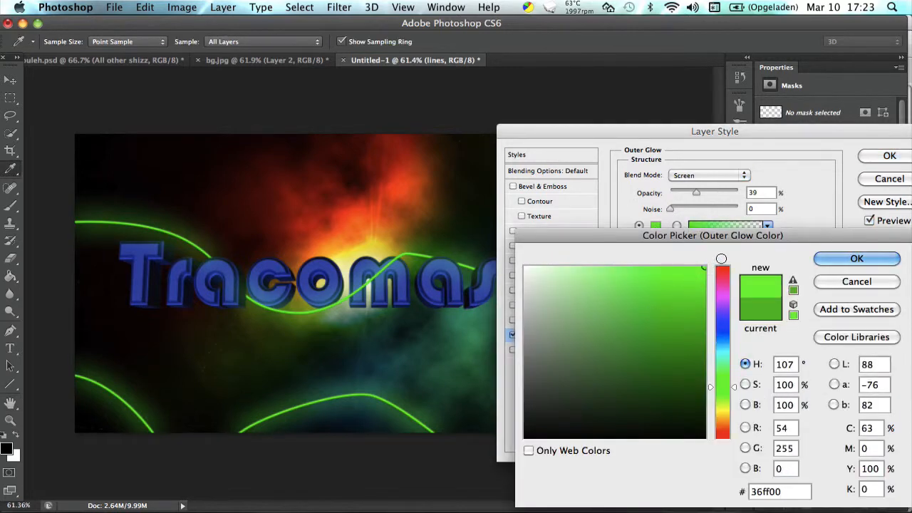
click(827, 261)
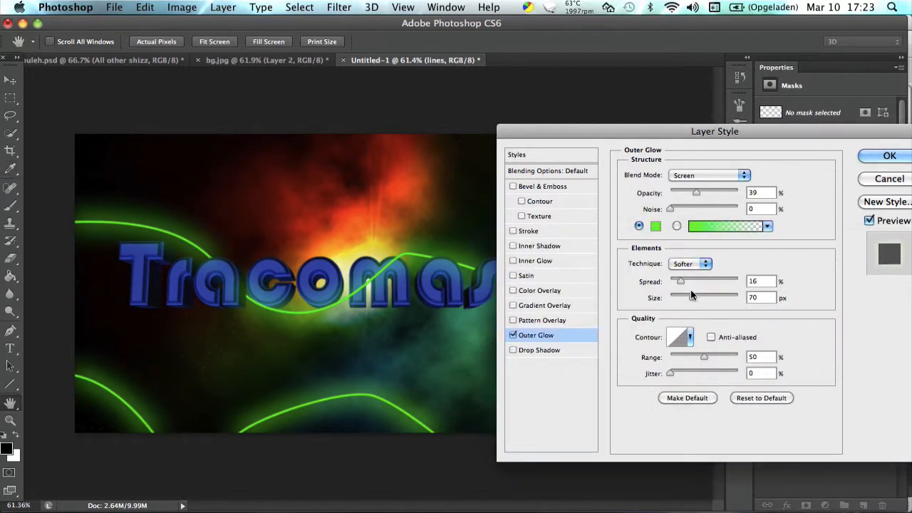
Set the glow's size to 106 px and its spread to 7%, and apply the layer style.
drag(690, 293, 725, 300)
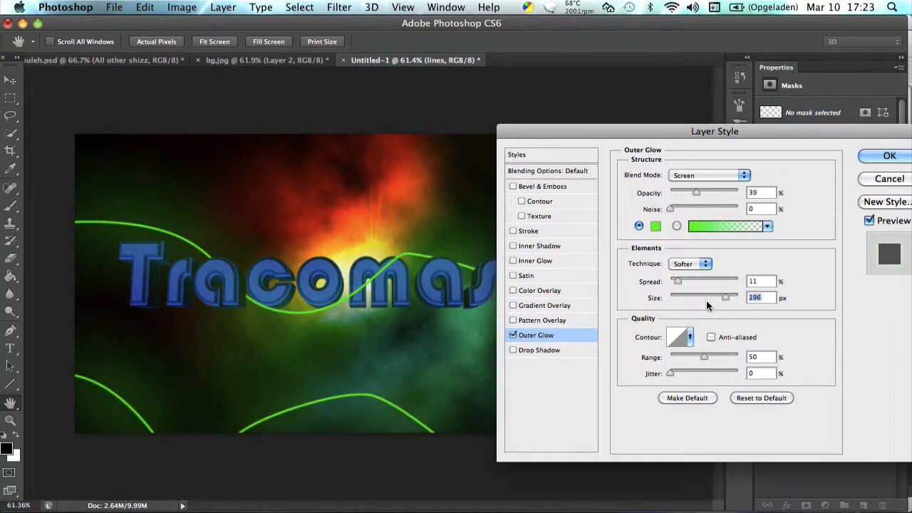
click(706, 300)
drag(706, 300, 701, 300)
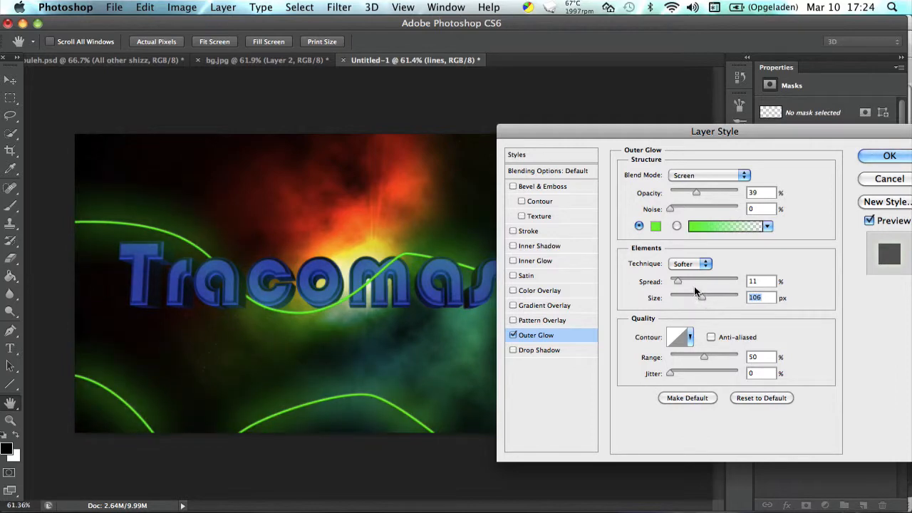
drag(669, 281, 675, 283)
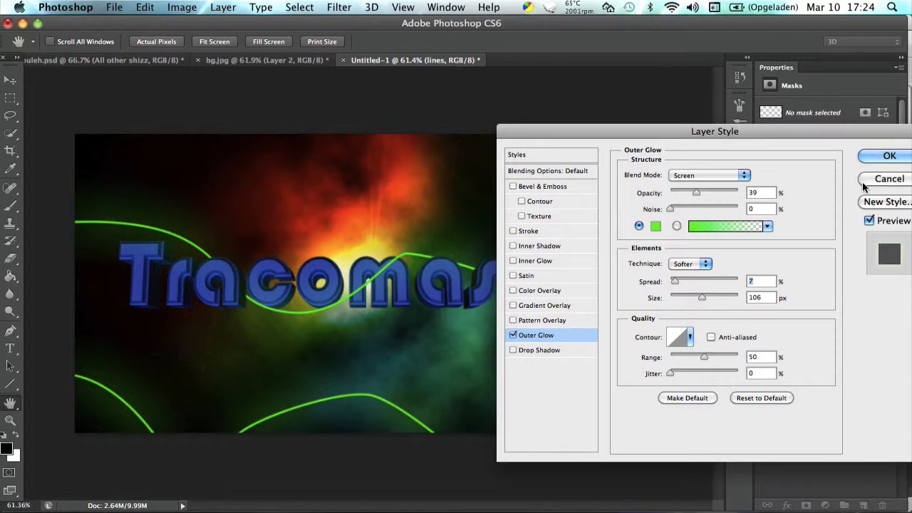
click(870, 155)
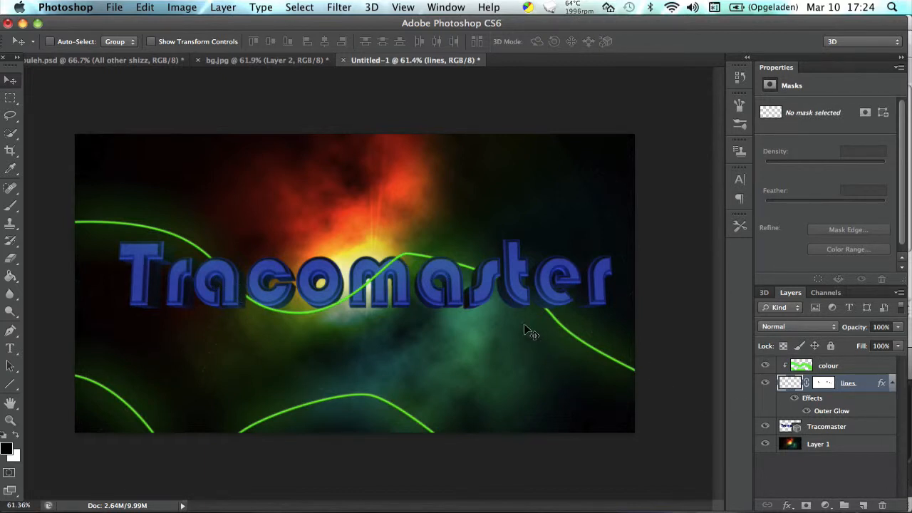
Examine the glowing lines in bg.jpg with Layer 2 and the Color Overlay effect shown, and return to the Untitled-1 document.
click(285, 65)
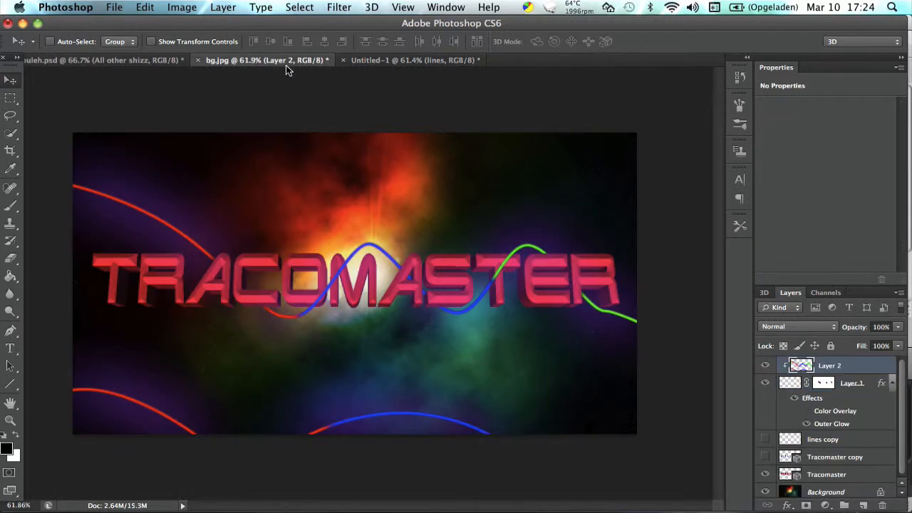
click(765, 366)
click(807, 410)
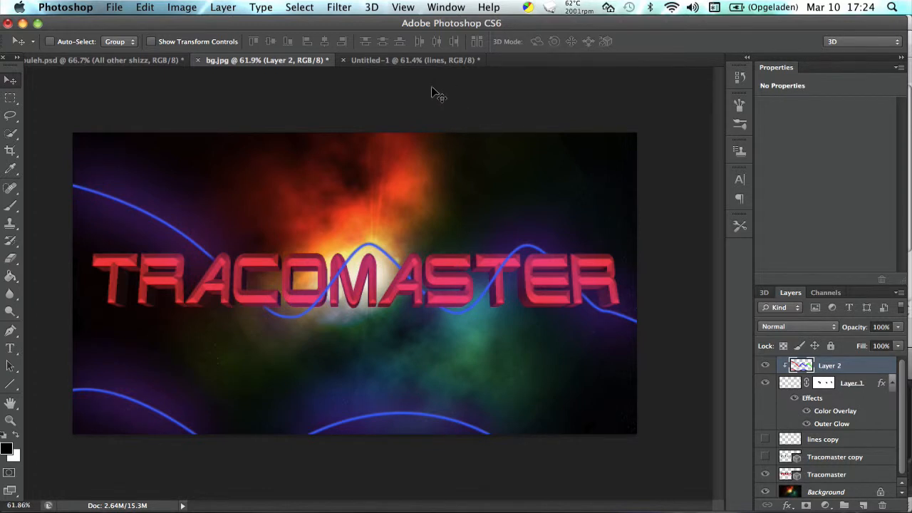
click(413, 62)
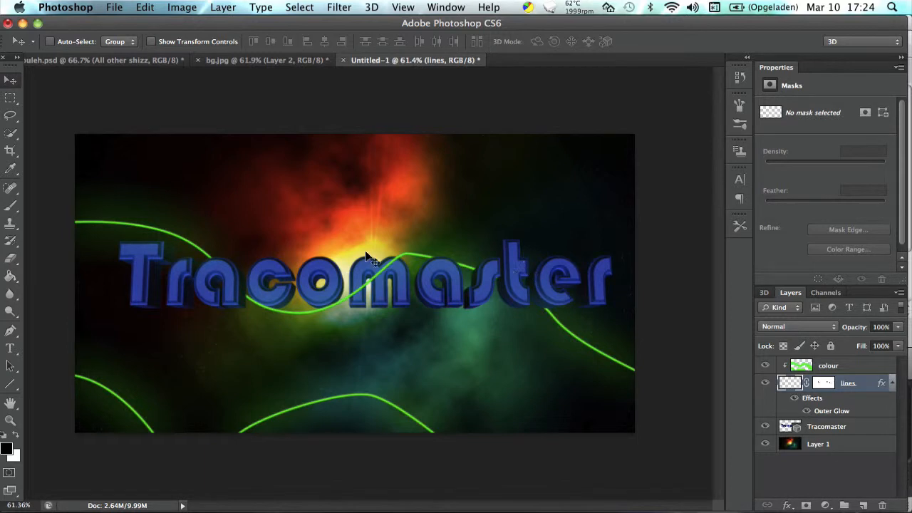